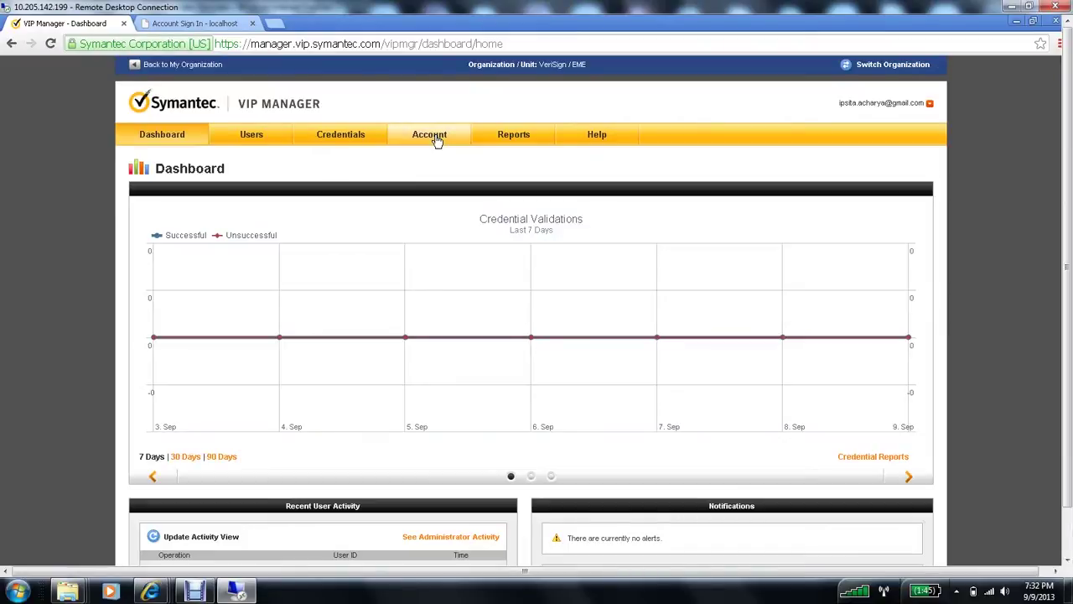
# Step: Go to Account > Manage User Groups to list the six existing user groups
pyautogui.click(435, 139)
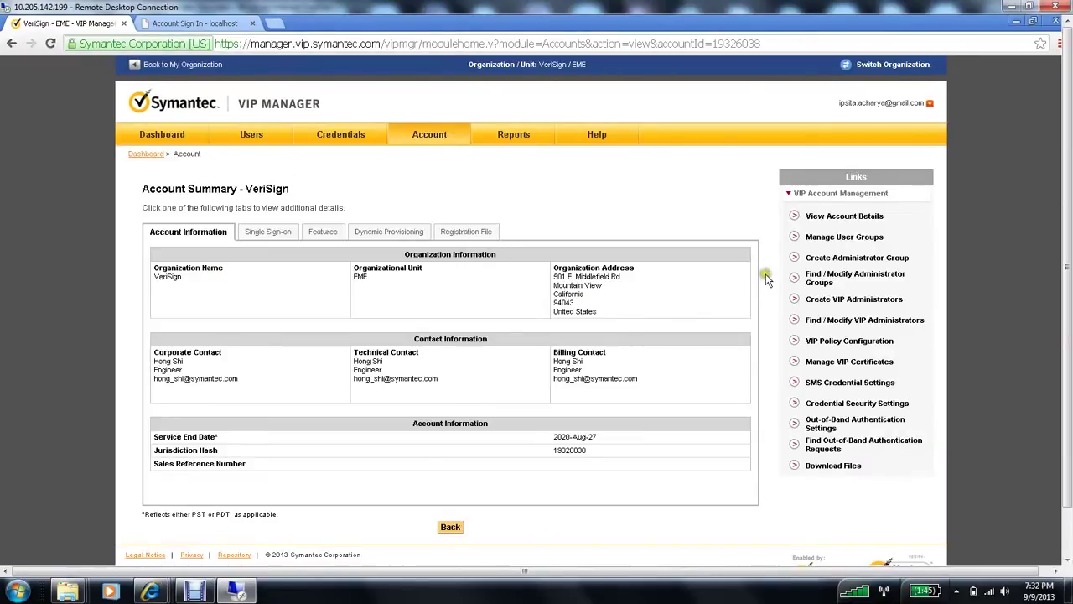
pyautogui.click(864, 240)
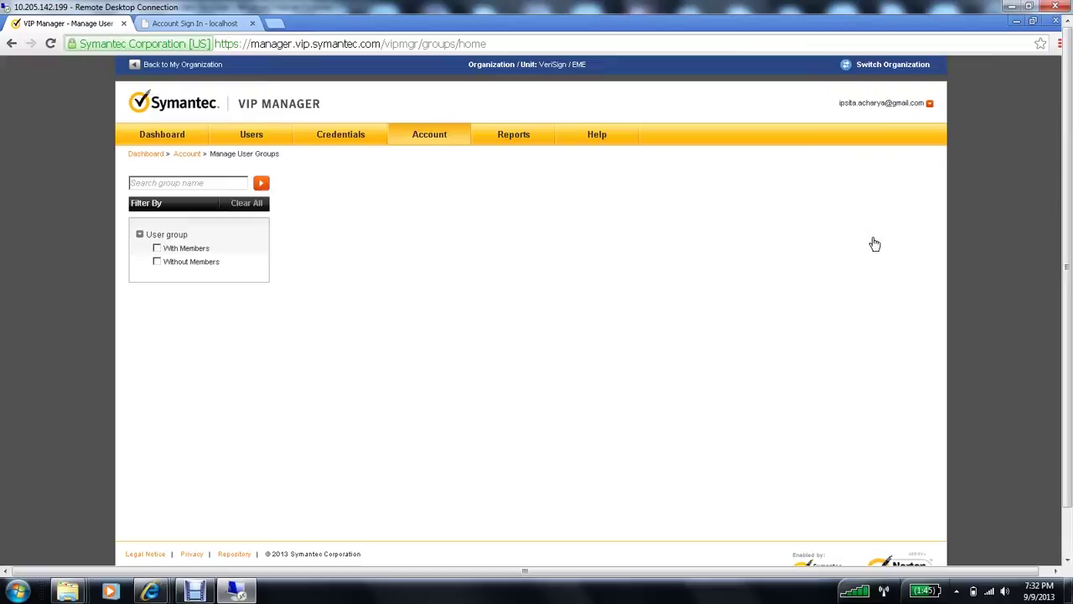
pyautogui.click(642, 291)
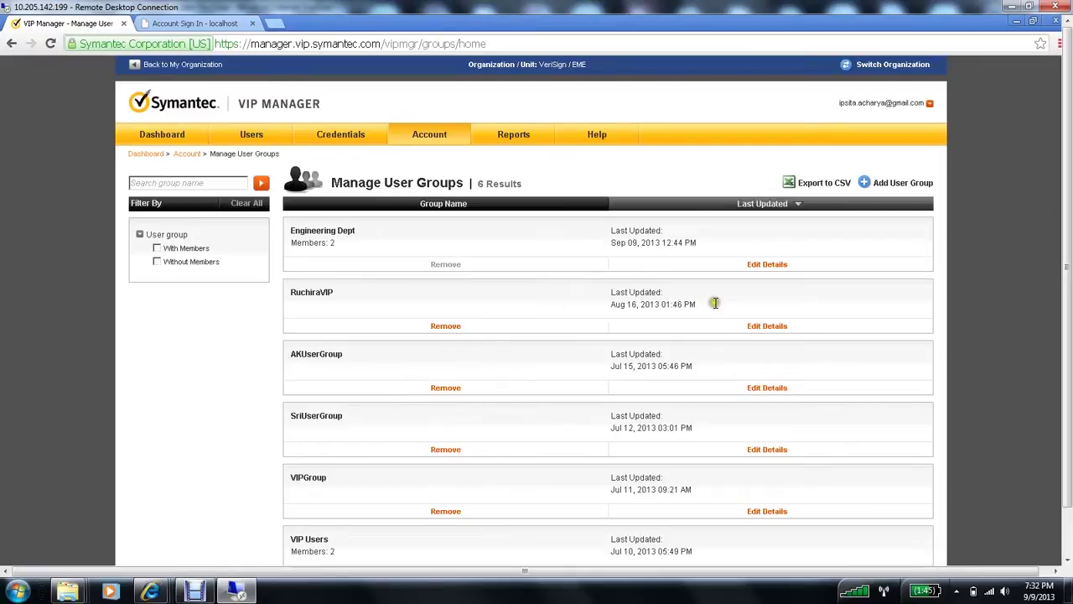
# Step: Add a user group named 'Sales Dept' using the default account credential policy
pyautogui.click(891, 184)
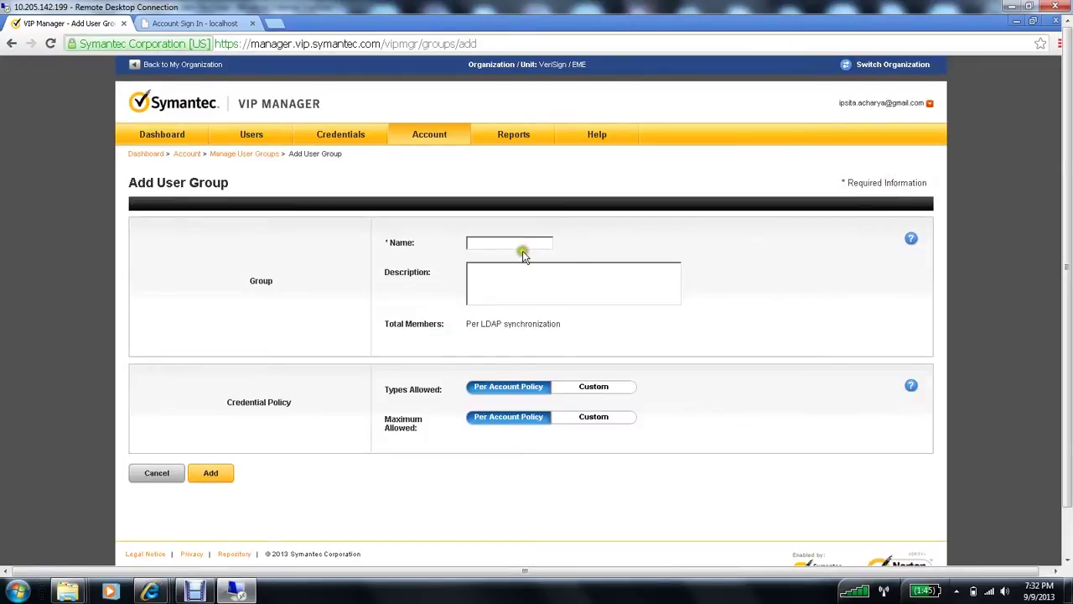
pyautogui.click(526, 245)
pyautogui.write('Sales Dept')
pyautogui.click(214, 478)
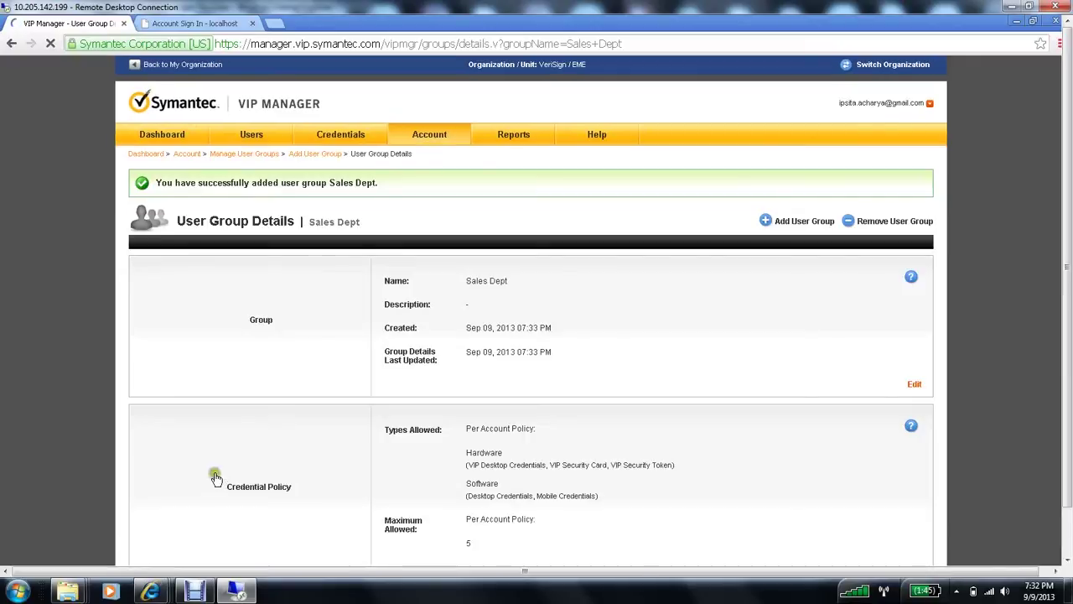
pyautogui.moveTo(379, 183); pyautogui.dragTo(275, 179)
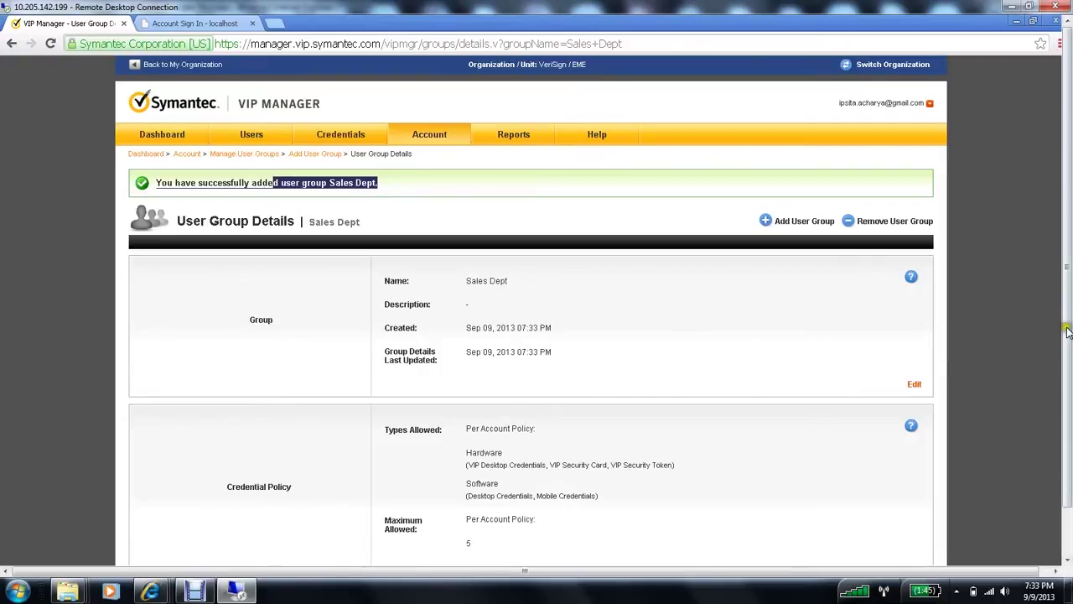
pyautogui.moveTo(1069, 336); pyautogui.dragTo(1068, 390)
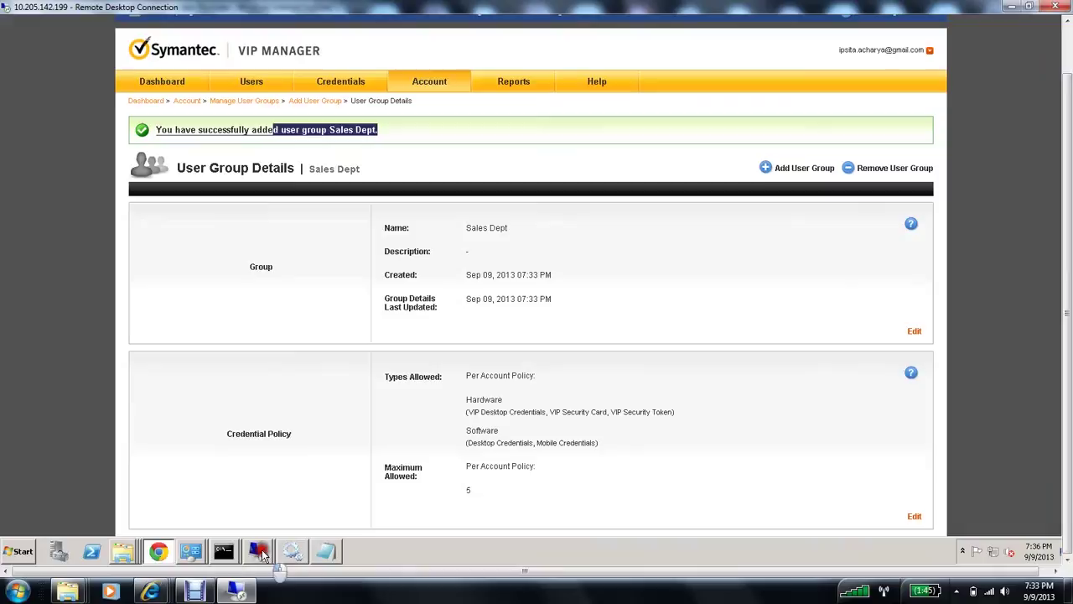
# Step: In the remote Active Directory session, create global security group 'Sales Department' under Users
pyautogui.moveTo(263, 555)
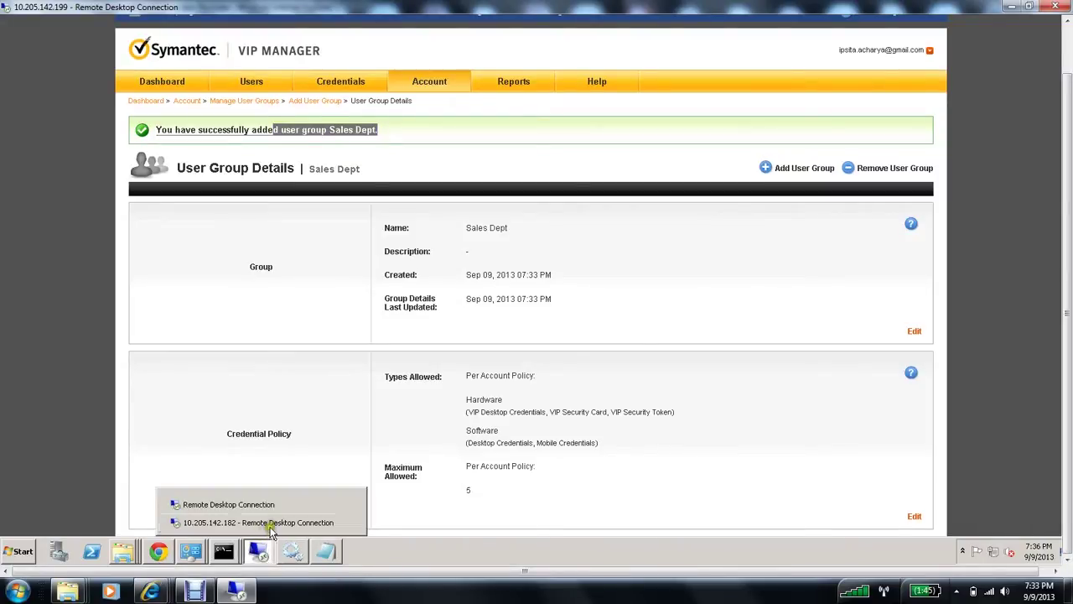
pyautogui.click(272, 523)
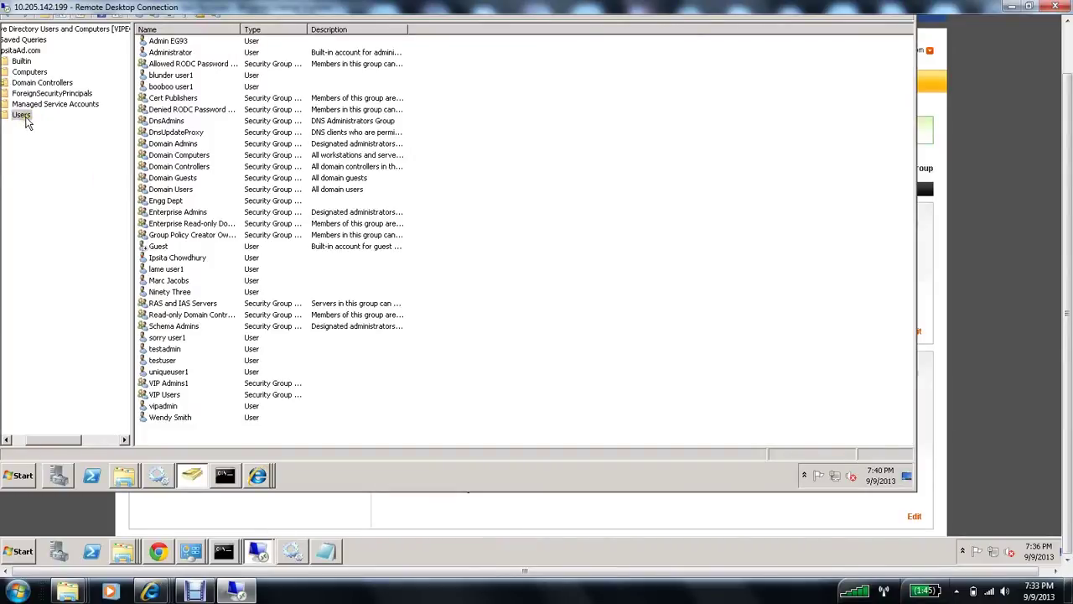
pyautogui.rightClick(25, 120)
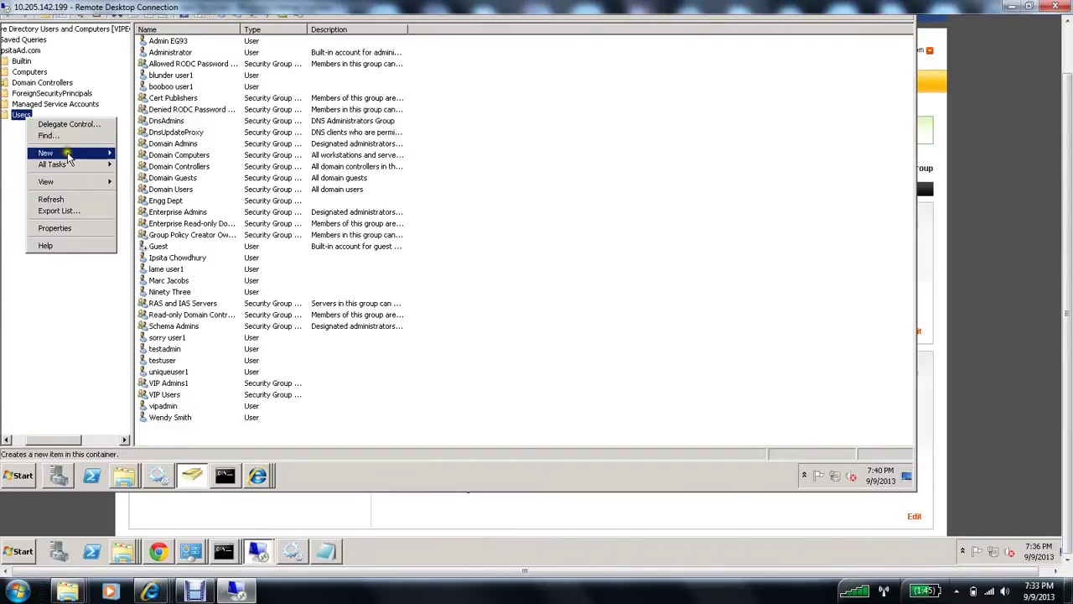
pyautogui.moveTo(89, 153)
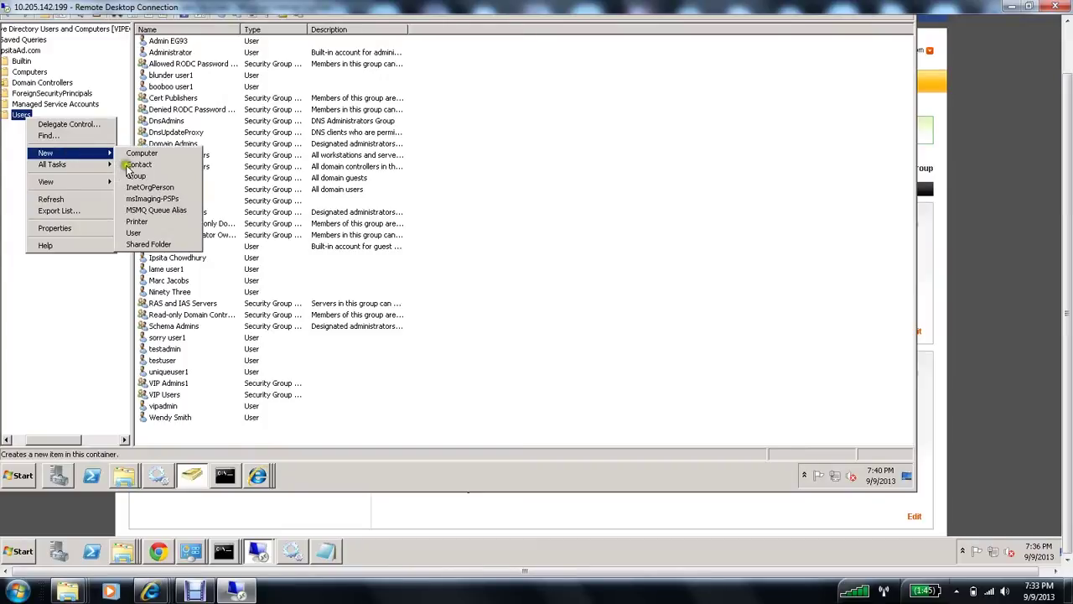
pyautogui.click(131, 177)
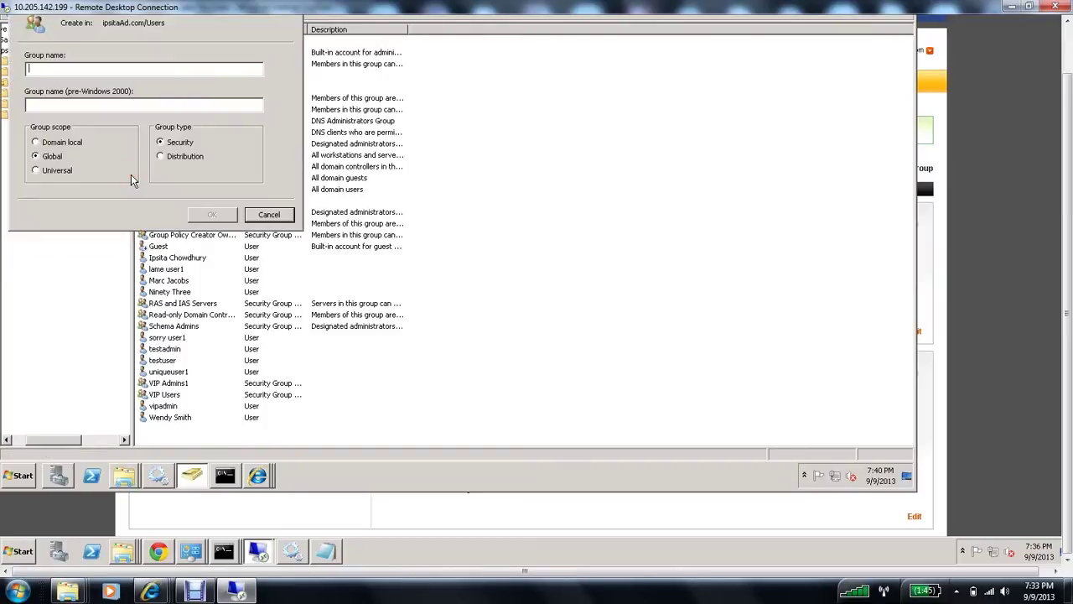
pyautogui.write('Sales D')
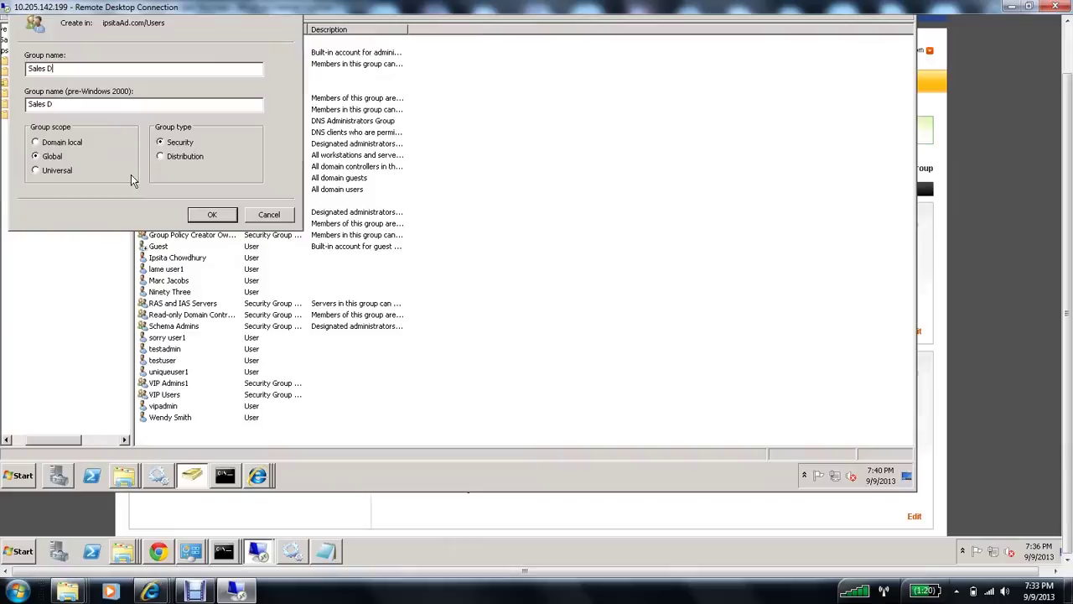
pyautogui.write('epartment')
pyautogui.click(215, 216)
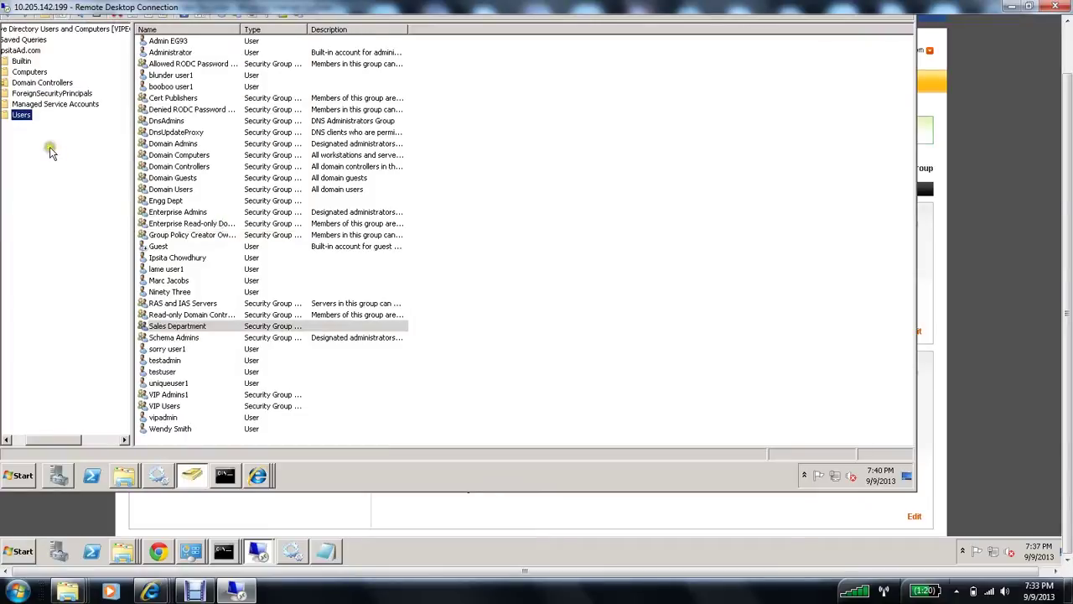
# Step: Start a new user in Users, entering the user's full name and logon name
pyautogui.rightClick(21, 115)
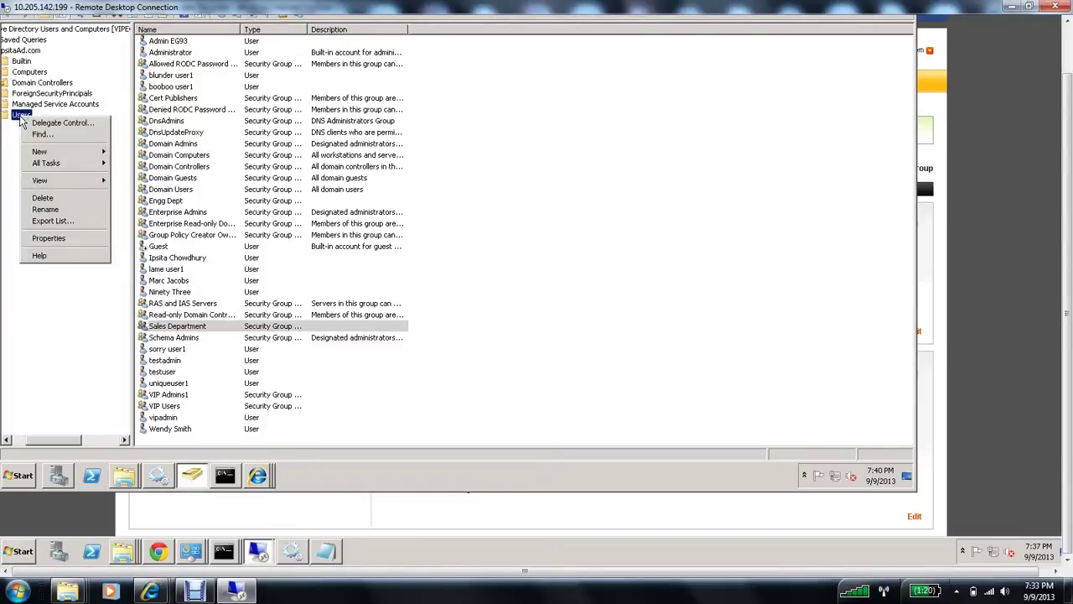
pyautogui.moveTo(42, 151)
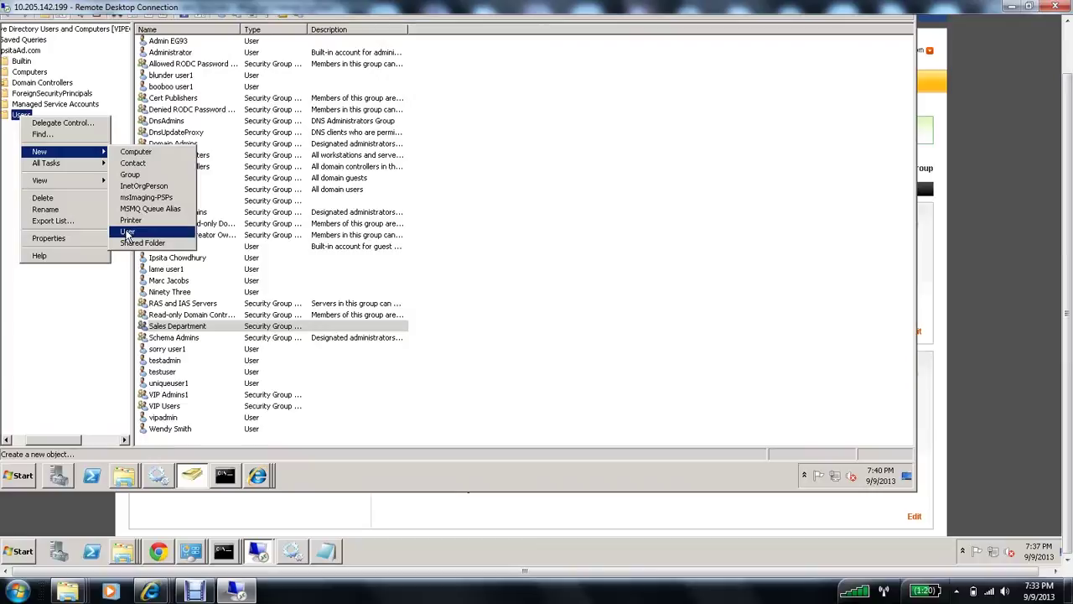
pyautogui.click(124, 232)
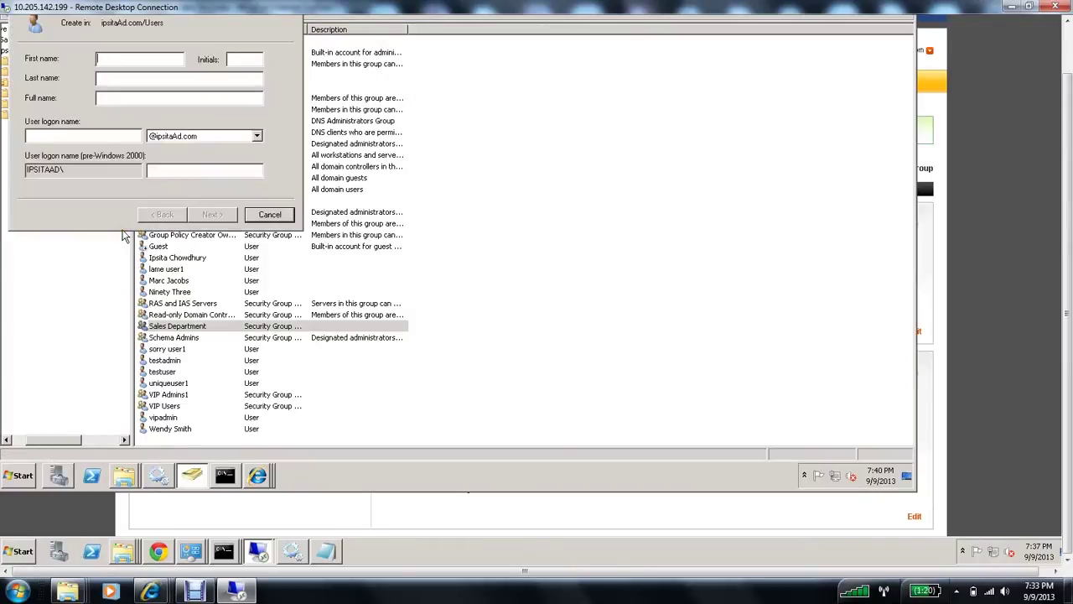
pyautogui.press('Tab')
pyautogui.press('Tab')
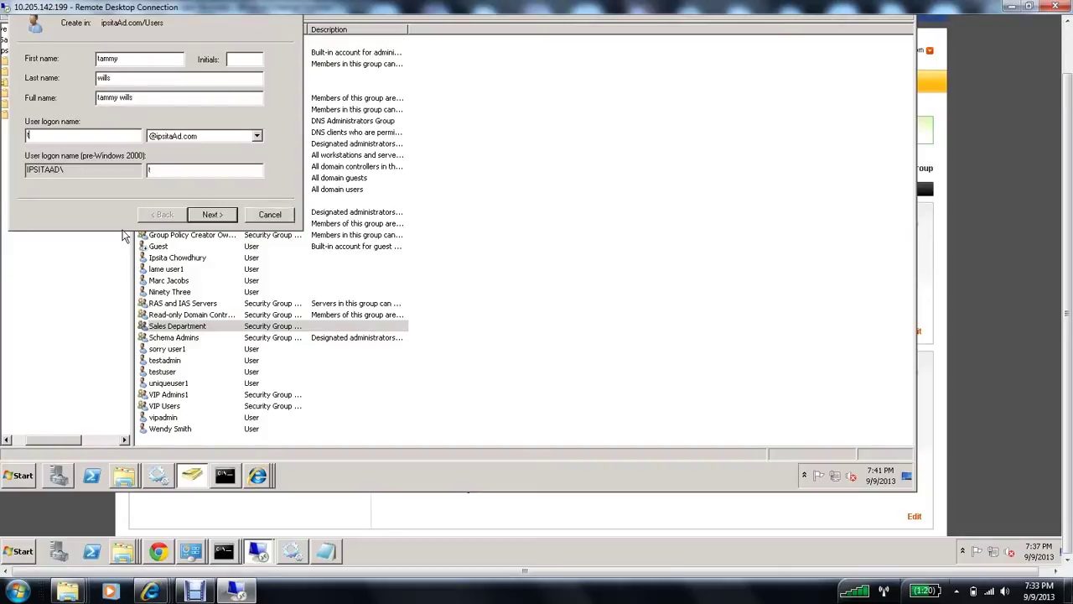
# Step: Set the new user's password and finish creating the account
pyautogui.click(232, 219)
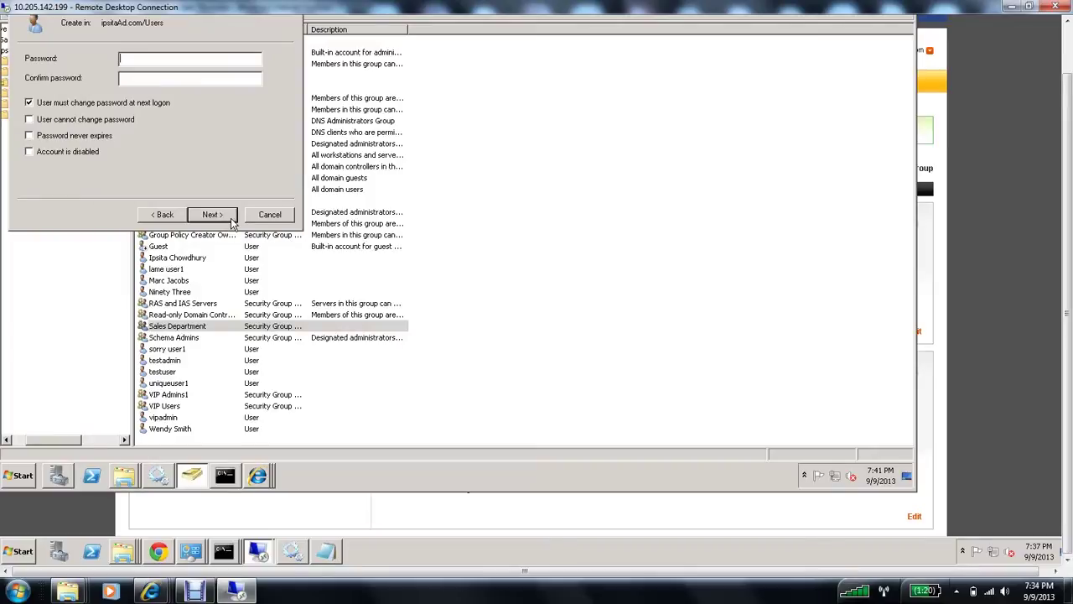
pyautogui.write('Password1Password1234')
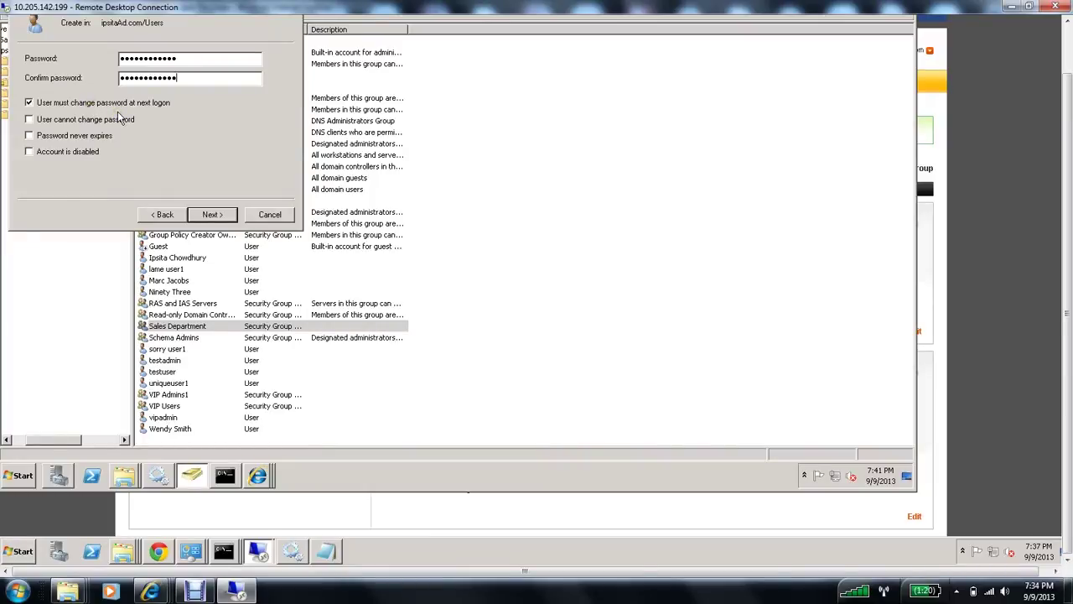
pyautogui.click(212, 215)
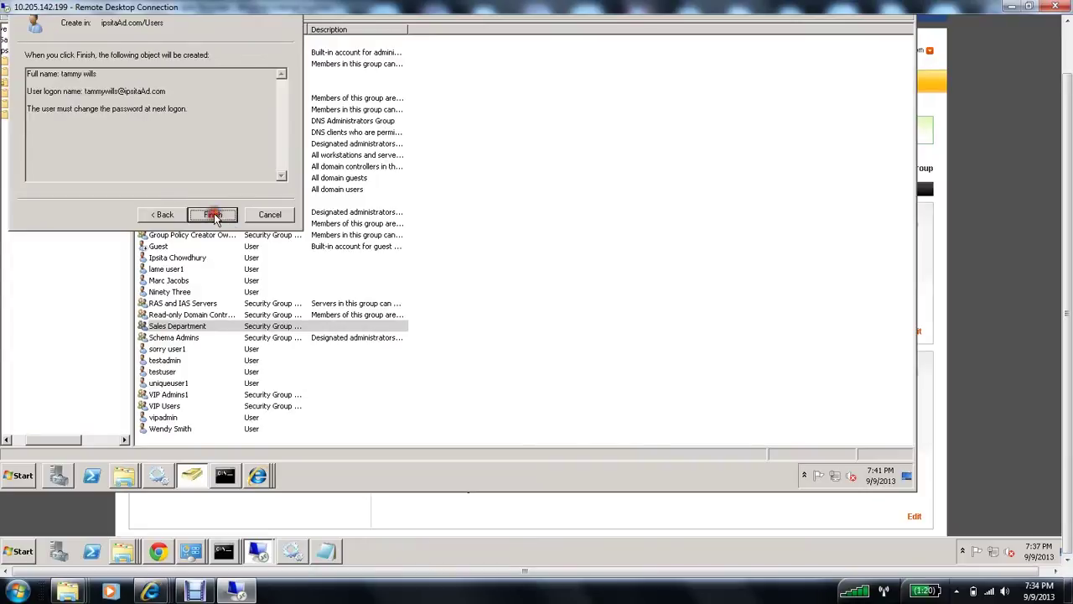
pyautogui.click(213, 216)
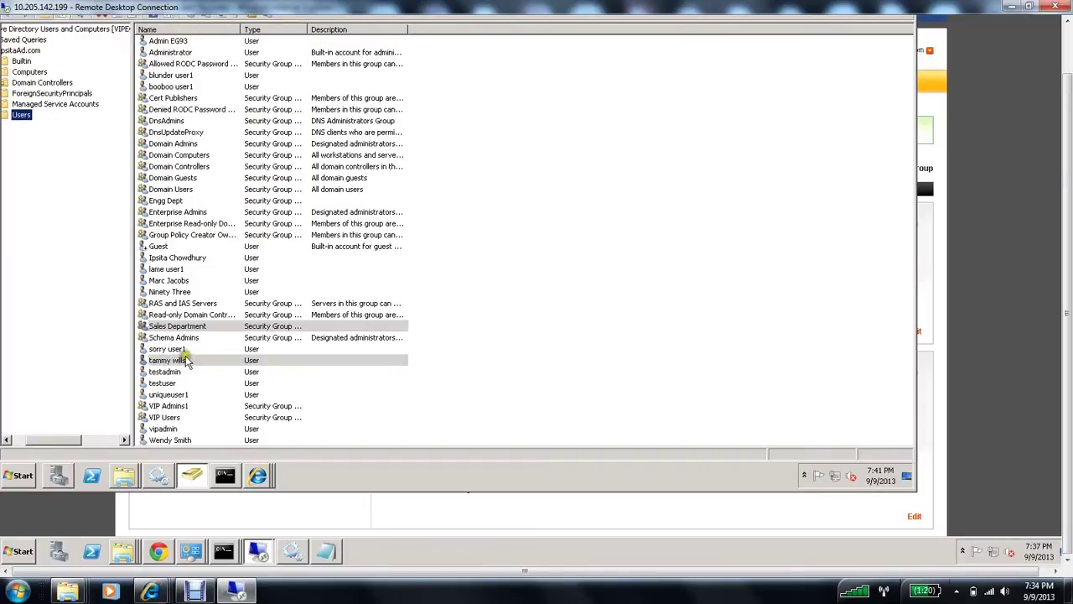
# Step: Add the new user account to the Sales Department group, resolving 'Sa' with Check Names
pyautogui.click(172, 361)
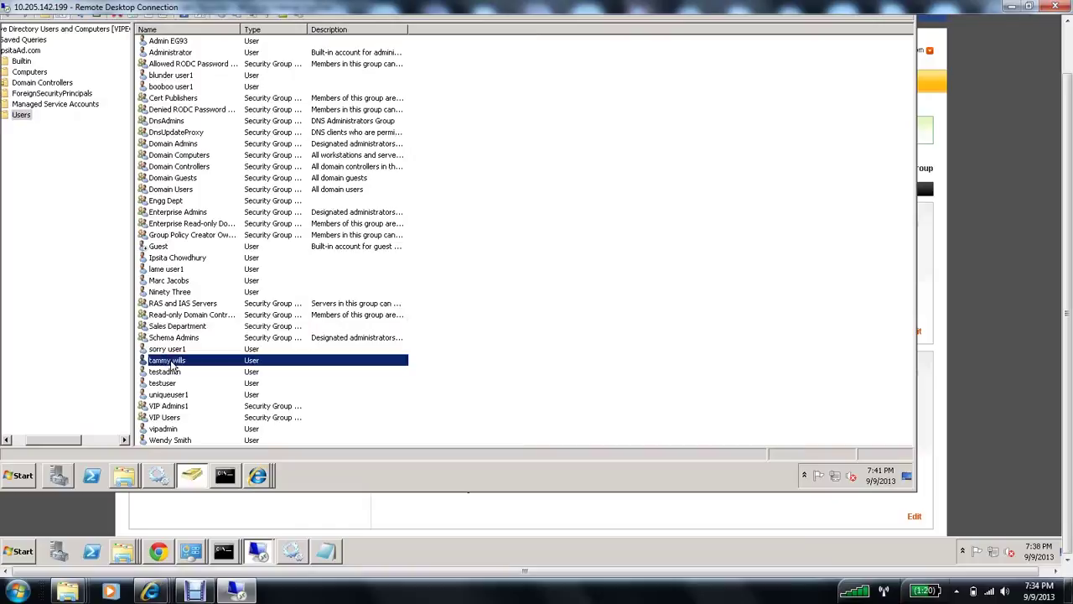
pyautogui.rightClick(172, 363)
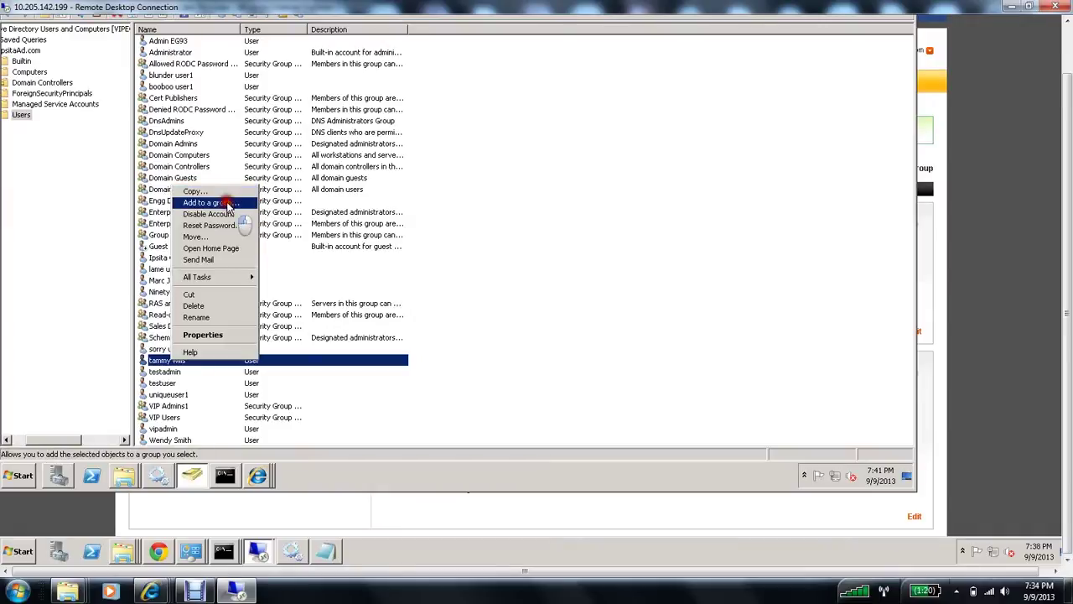
pyautogui.click(227, 203)
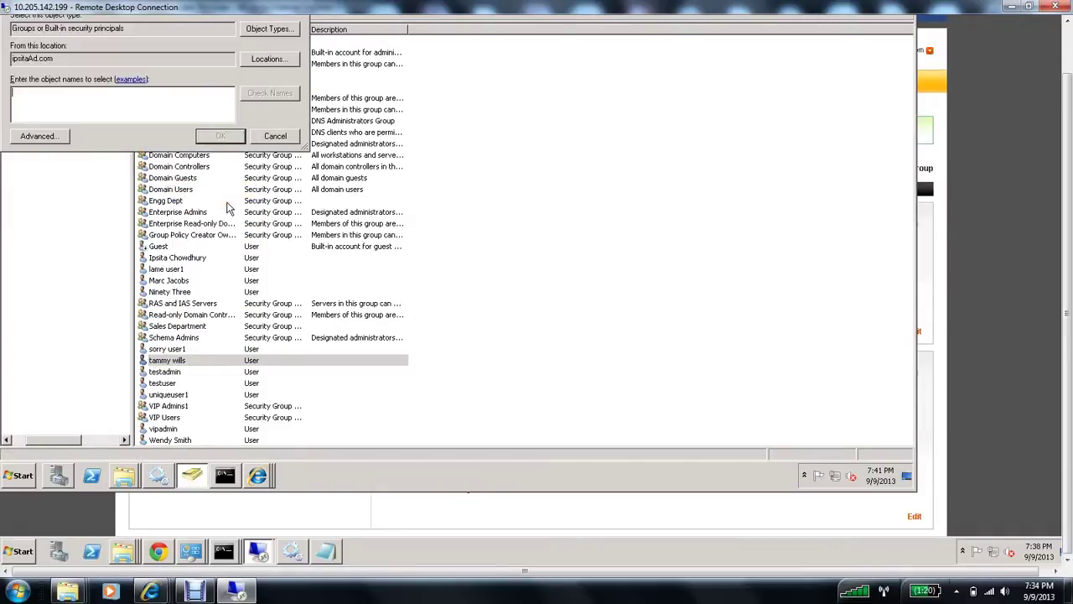
pyautogui.write('Sales')
pyautogui.click(280, 96)
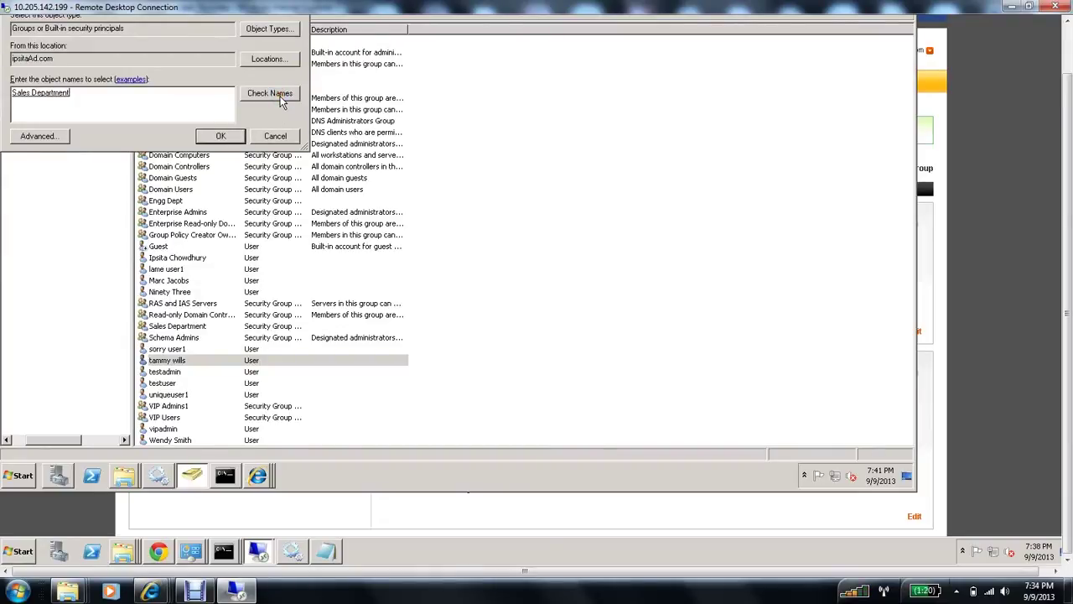
pyautogui.click(221, 136)
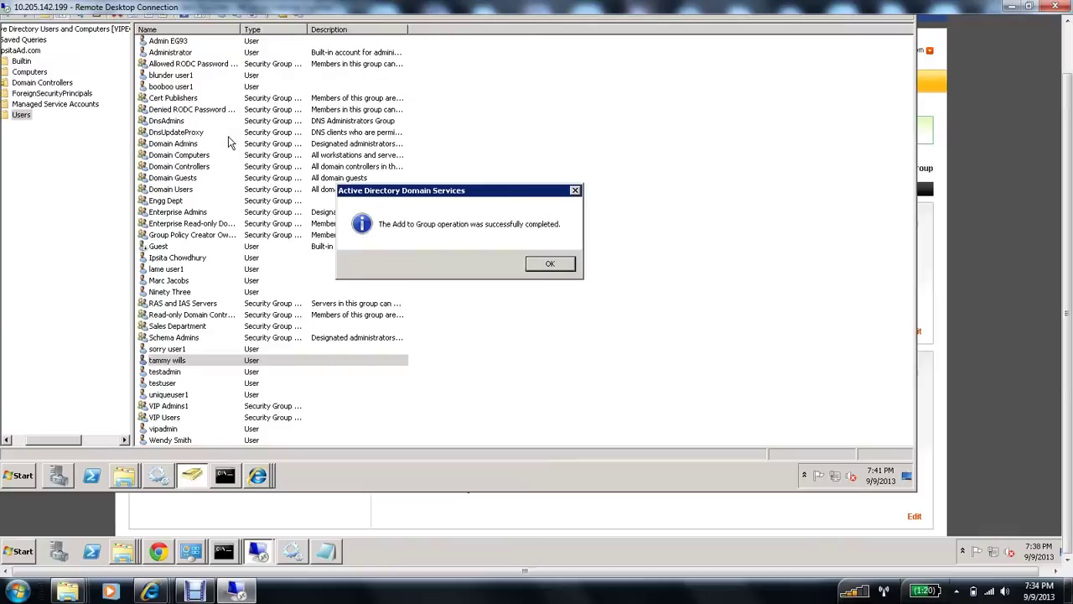
pyautogui.click(546, 264)
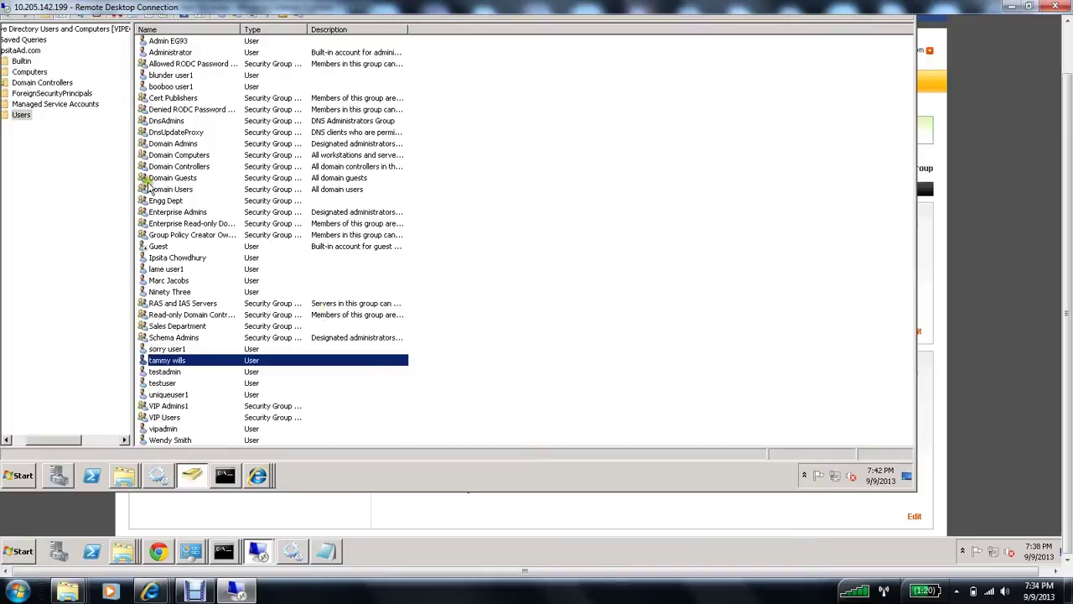
# Step: Start another new user in Users, entering the user's first/last name and logon name
pyautogui.click(21, 116)
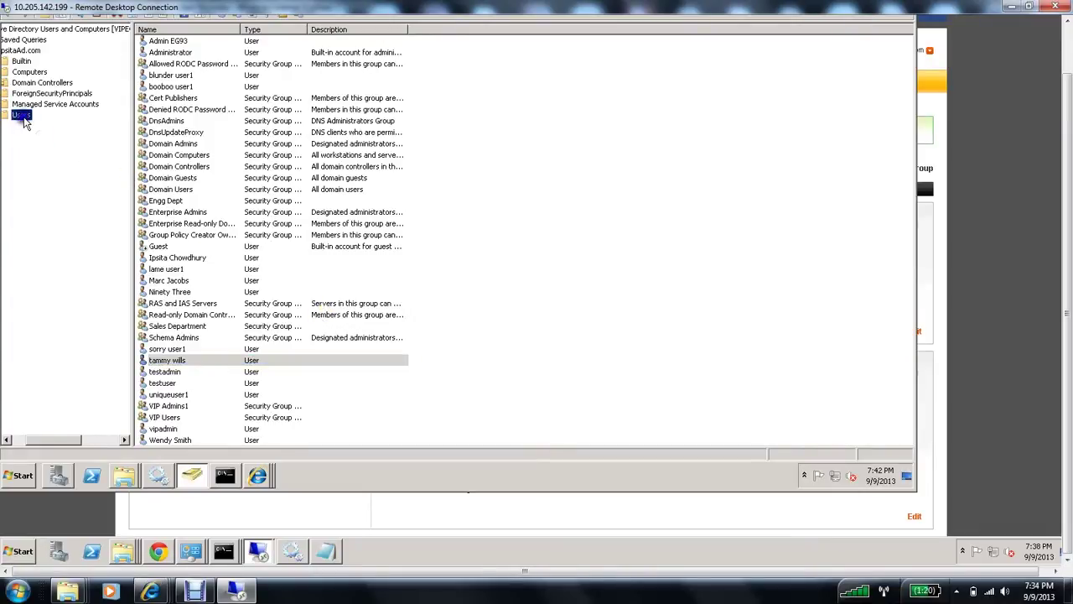
pyautogui.rightClick(23, 118)
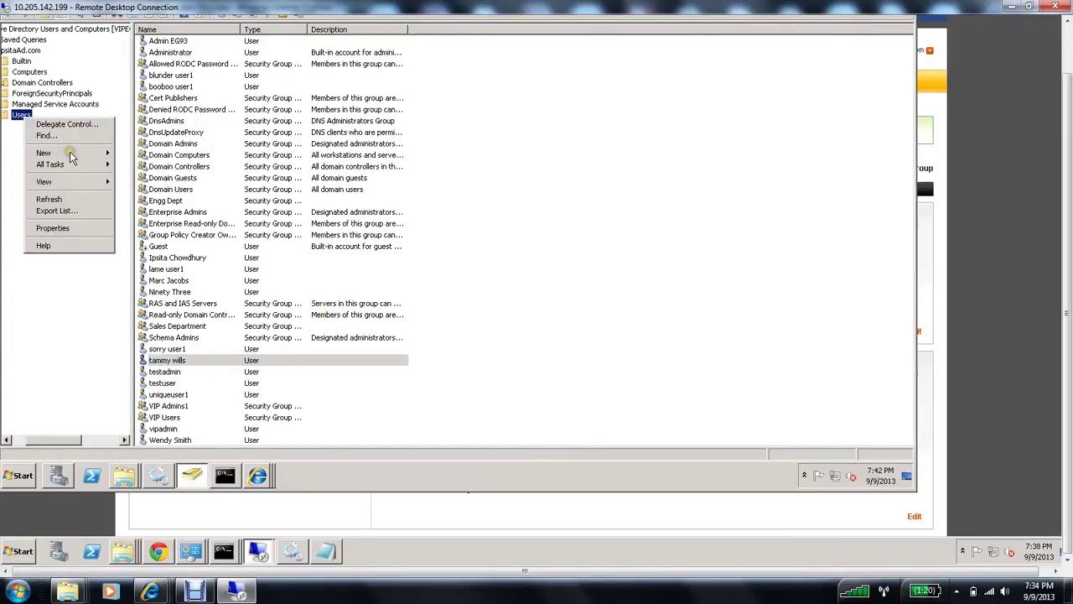
pyautogui.moveTo(46, 152)
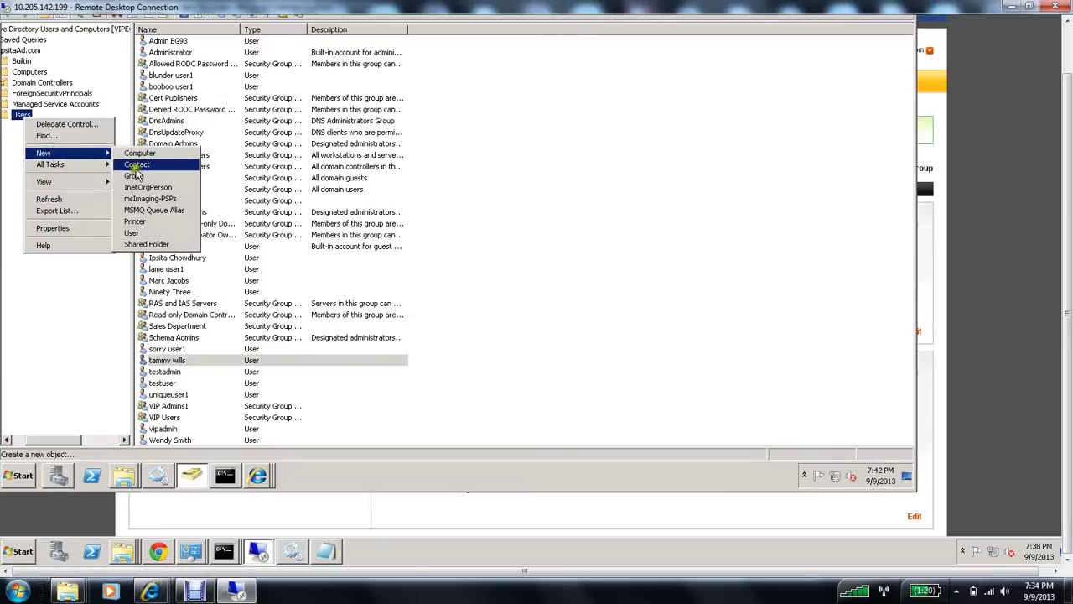
pyautogui.click(131, 232)
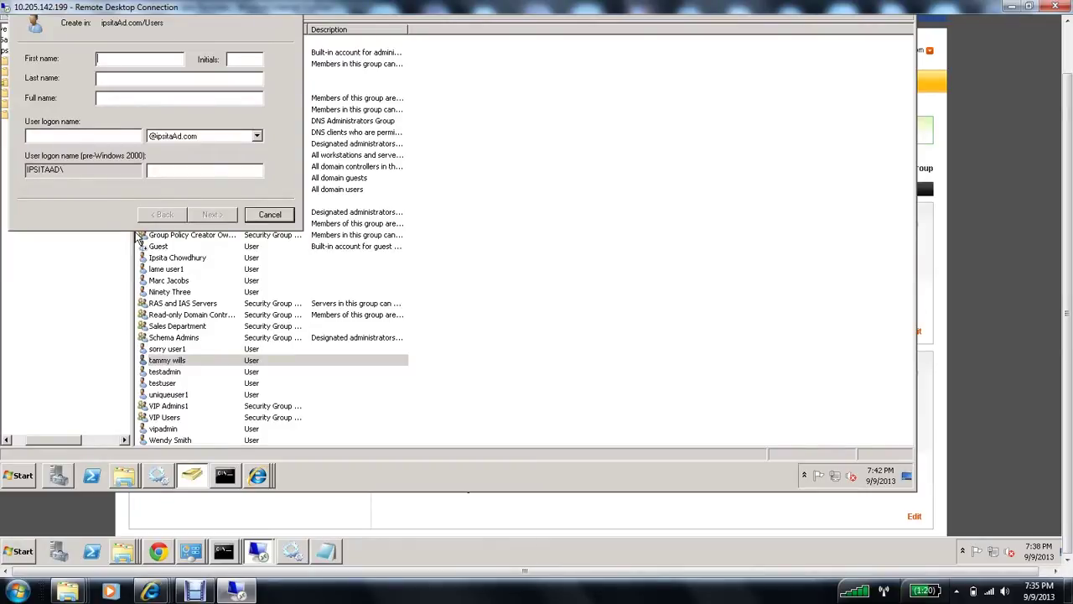
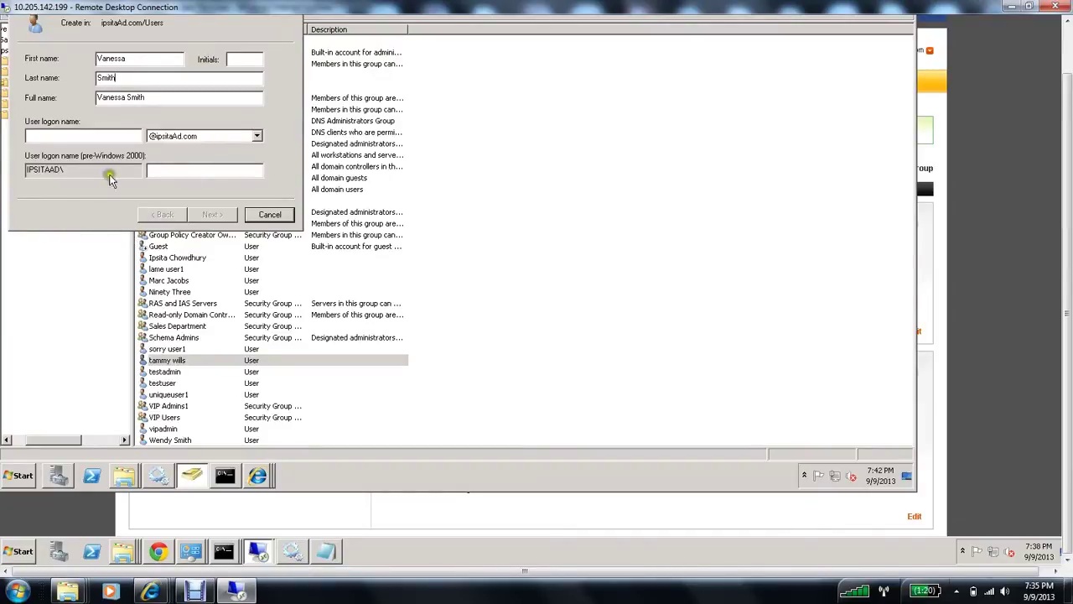
pyautogui.click(123, 137)
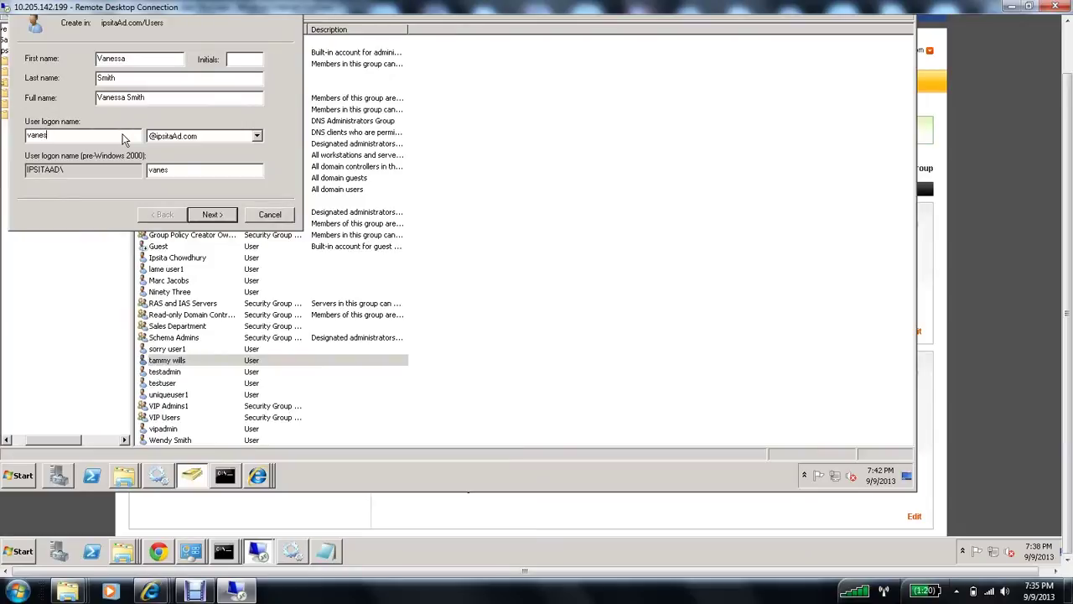
# Step: Set the second user's password and finish creating the account
pyautogui.click(213, 215)
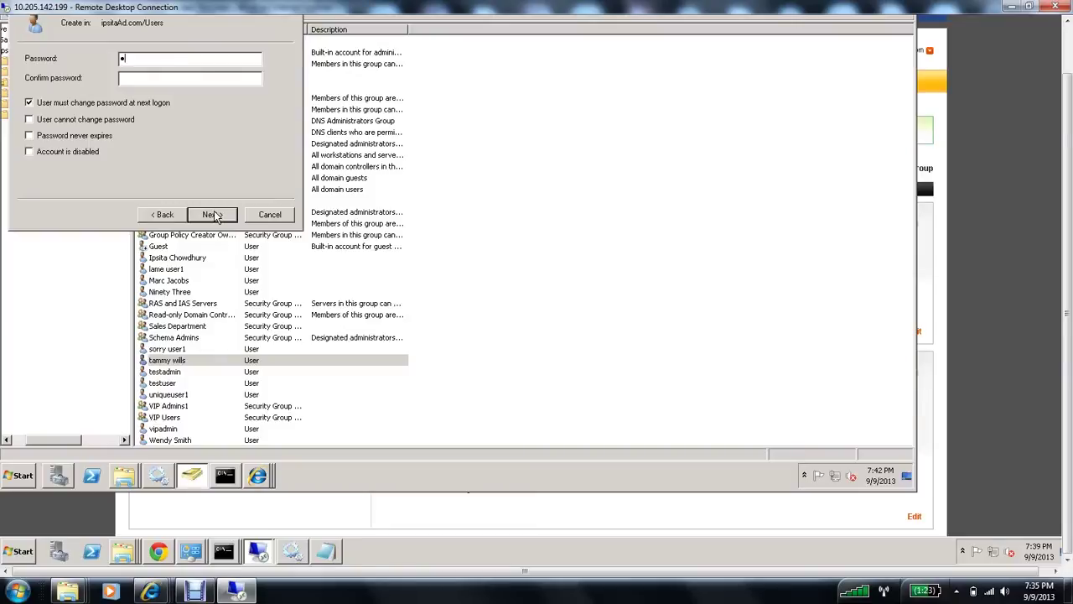
pyautogui.write('•••••••••••••••••••••••')
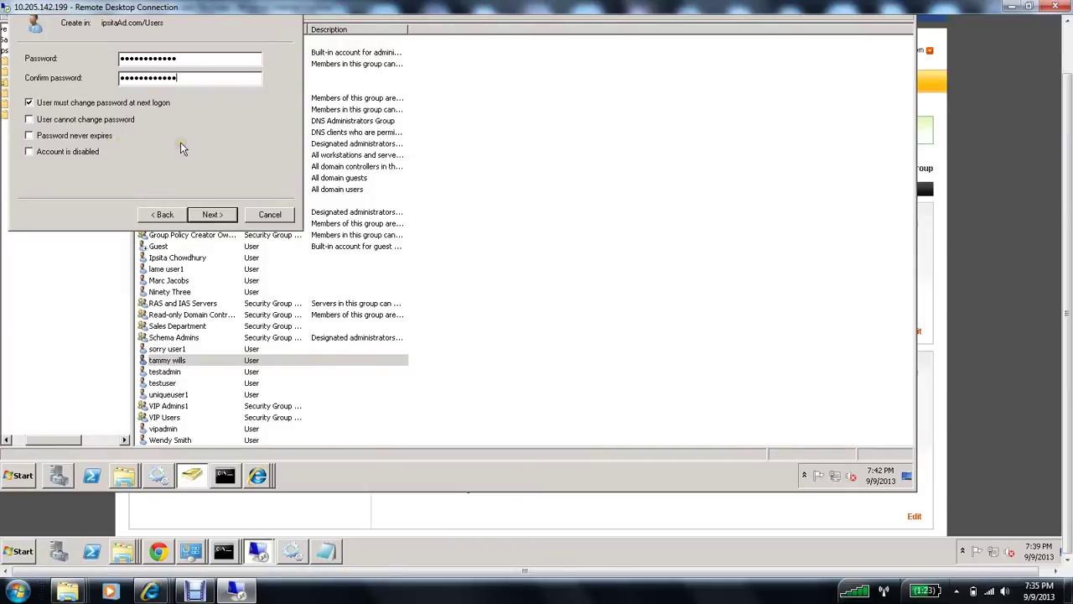
pyautogui.click(211, 215)
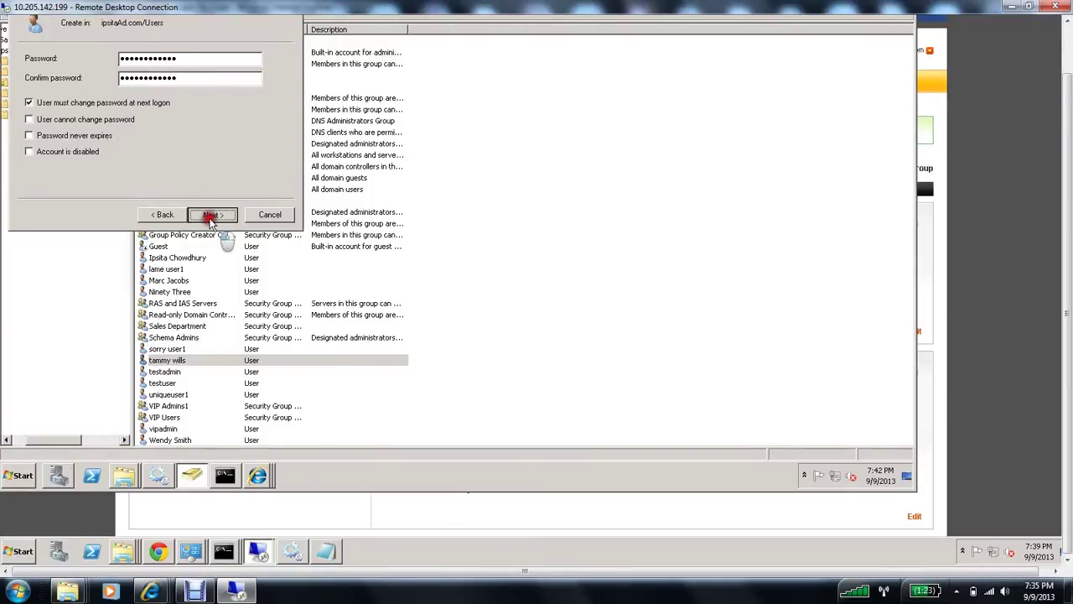
pyautogui.click(212, 215)
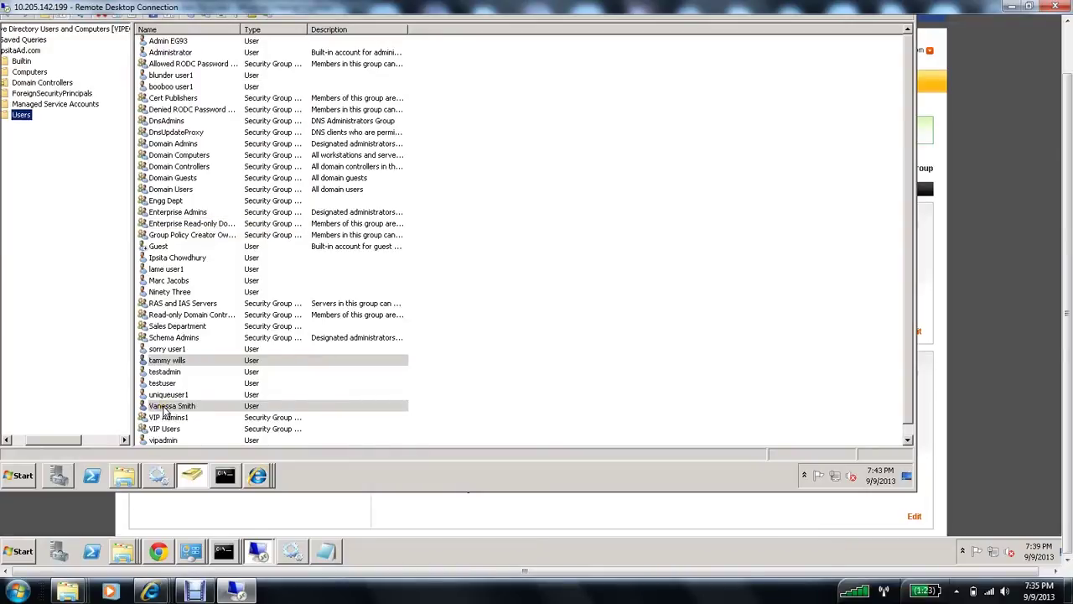
# Step: Add the second new user to the Sales Department group, resolving 'Sa' with Check Names
pyautogui.rightClick(165, 410)
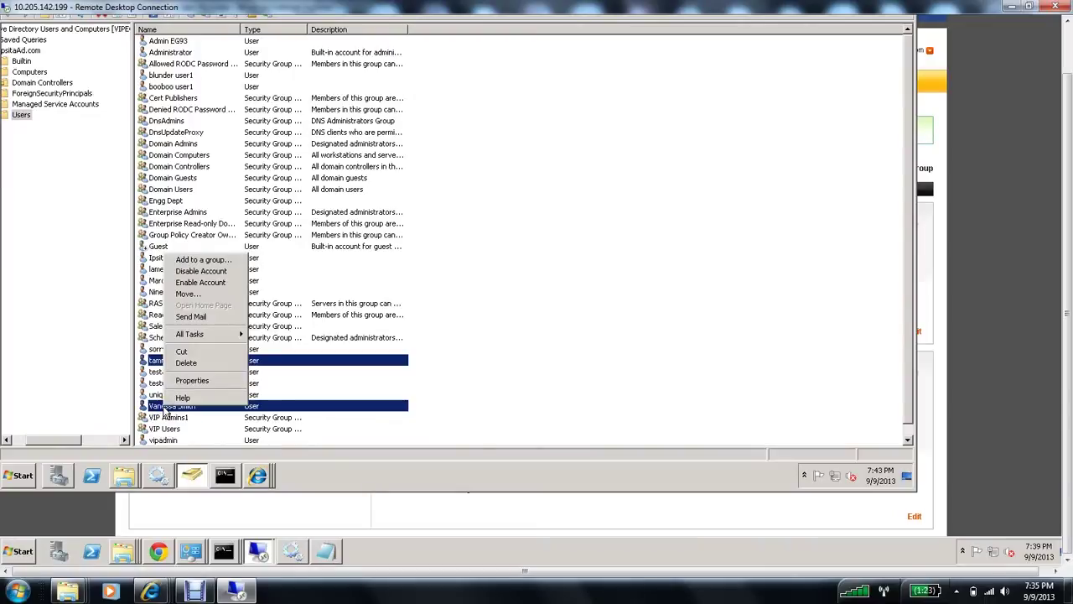
pyautogui.click(153, 362)
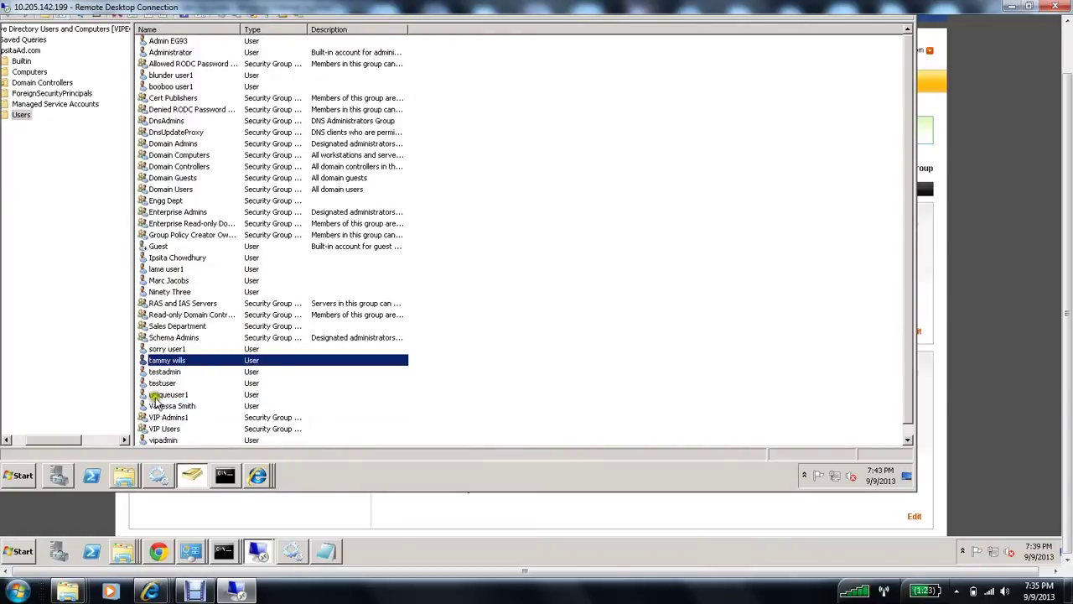
pyautogui.click(155, 404)
pyautogui.rightClick(156, 407)
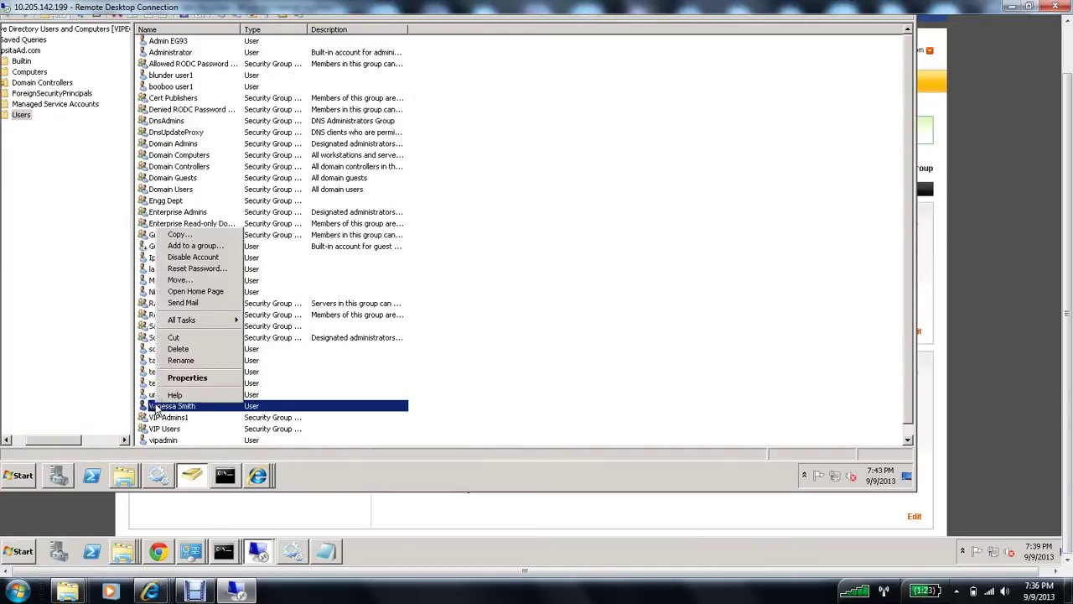
pyautogui.click(189, 248)
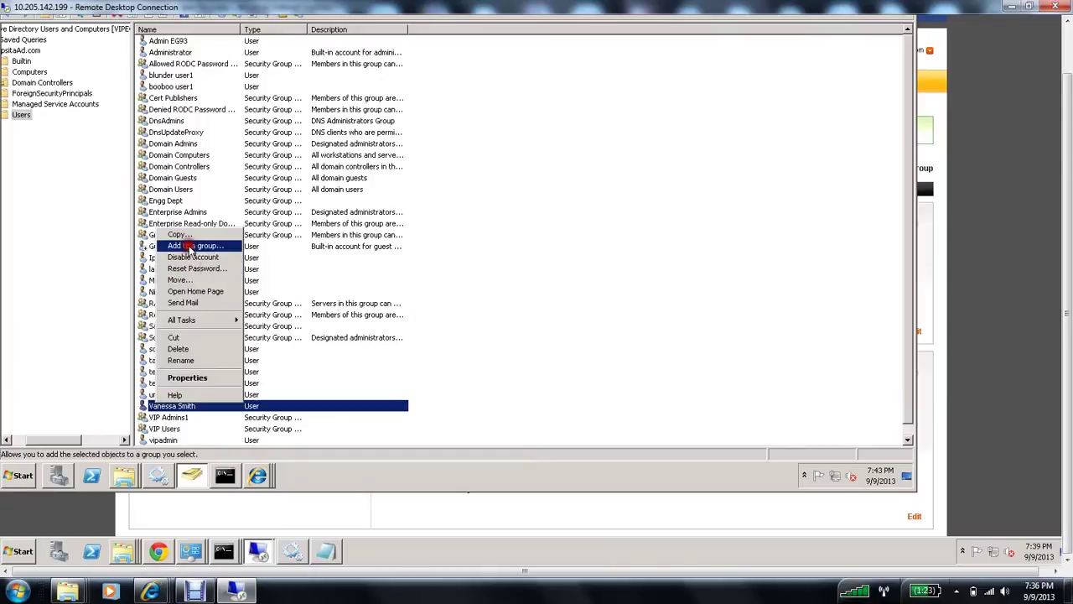
pyautogui.write('Sales')
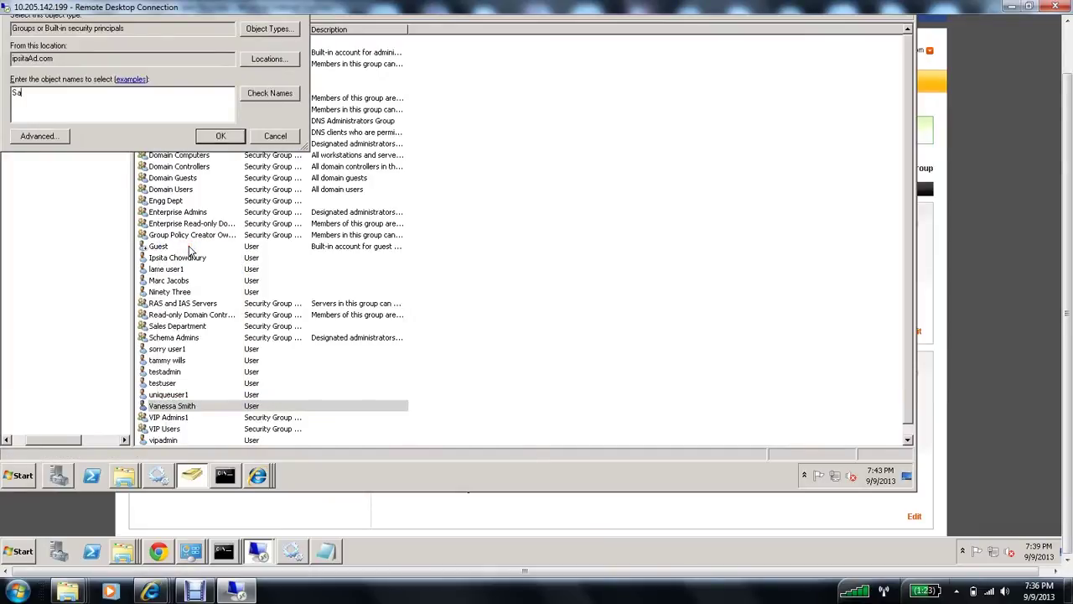
pyautogui.click(269, 94)
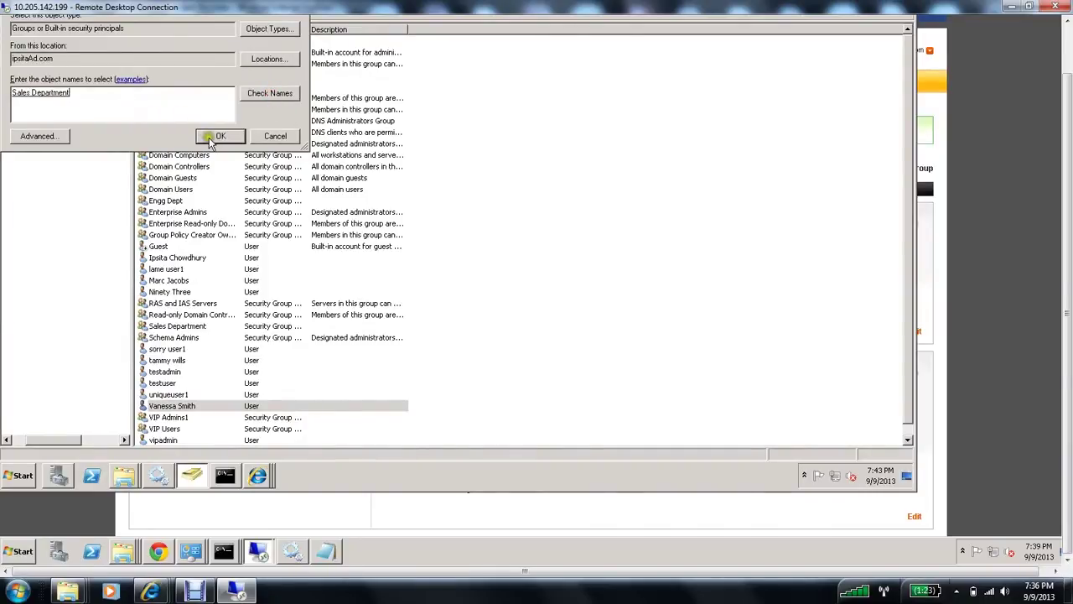
pyautogui.click(211, 143)
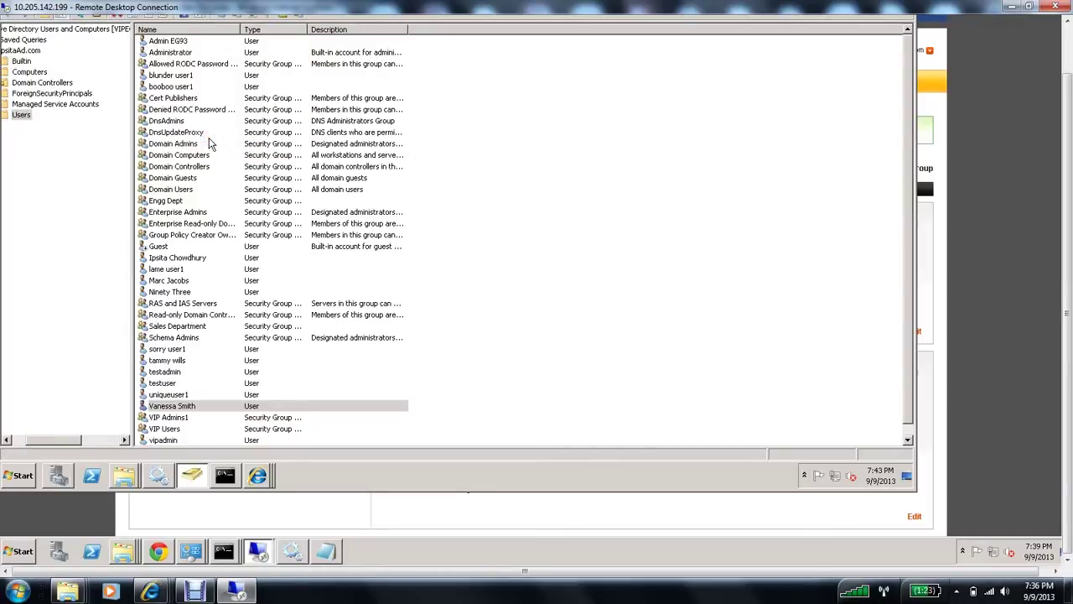
pyautogui.click(541, 265)
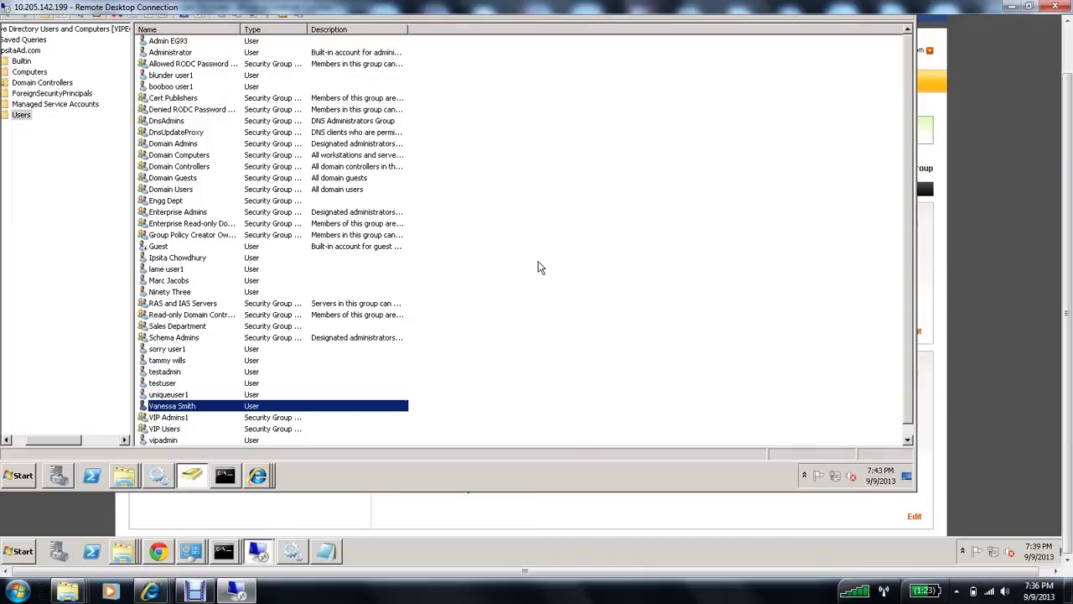
pyautogui.click(199, 327)
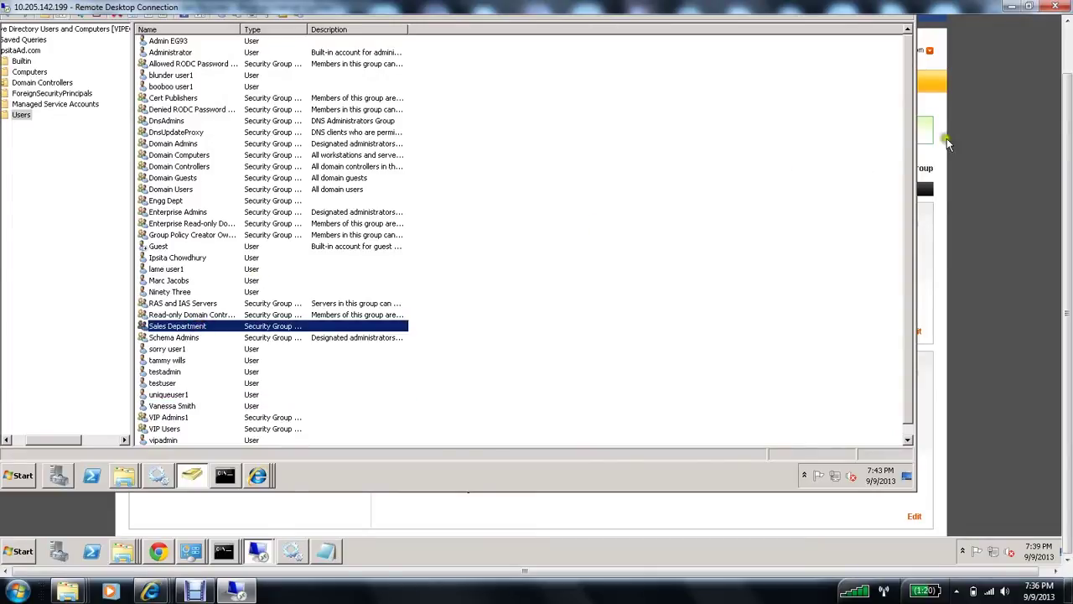
pyautogui.moveTo(1070, 122); pyautogui.dragTo(1070, 84)
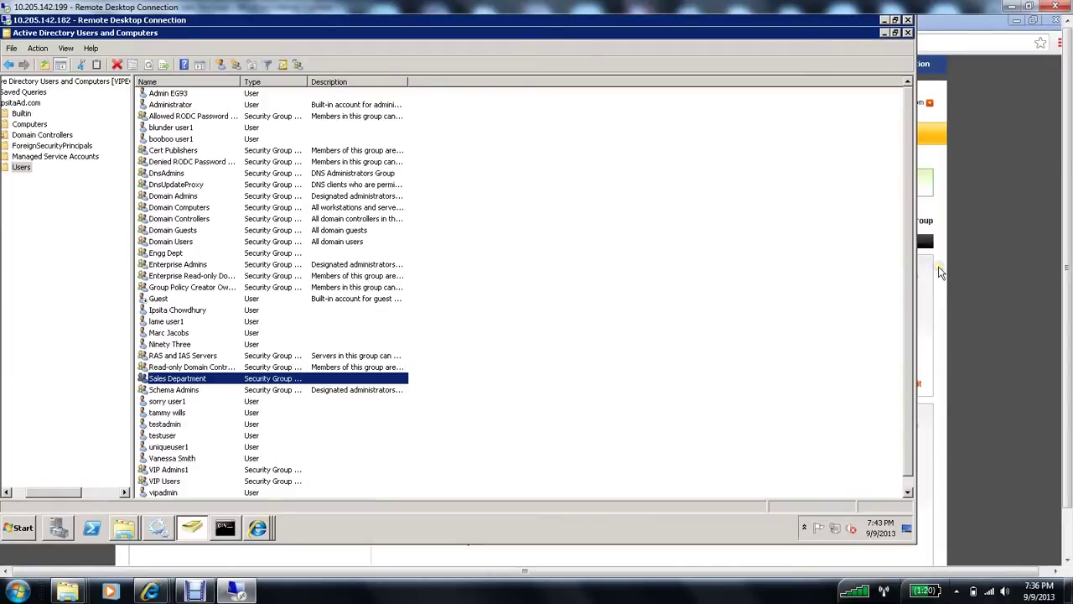
pyautogui.click(1063, 300)
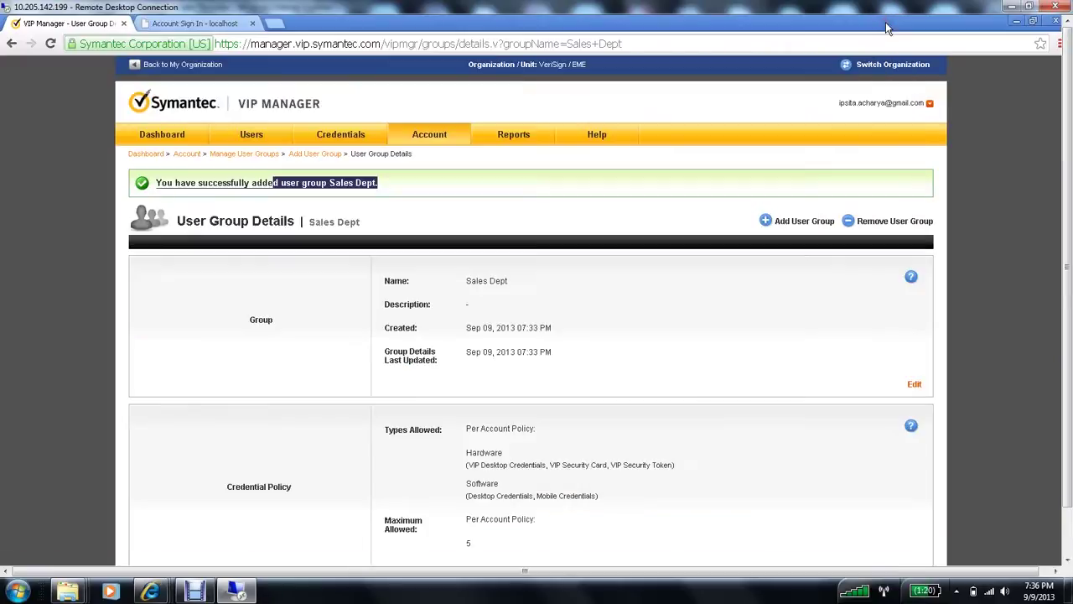
# Step: Sign in to the VIP Enterprise Gateway console as admin with the account password
pyautogui.click(884, 20)
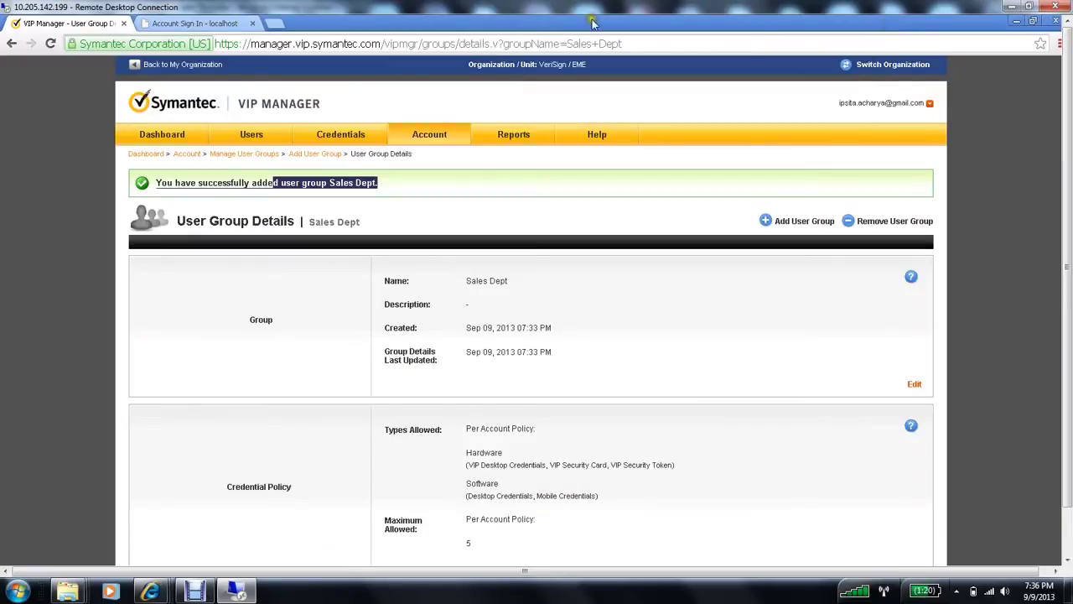
pyautogui.click(211, 23)
pyautogui.click(239, 44)
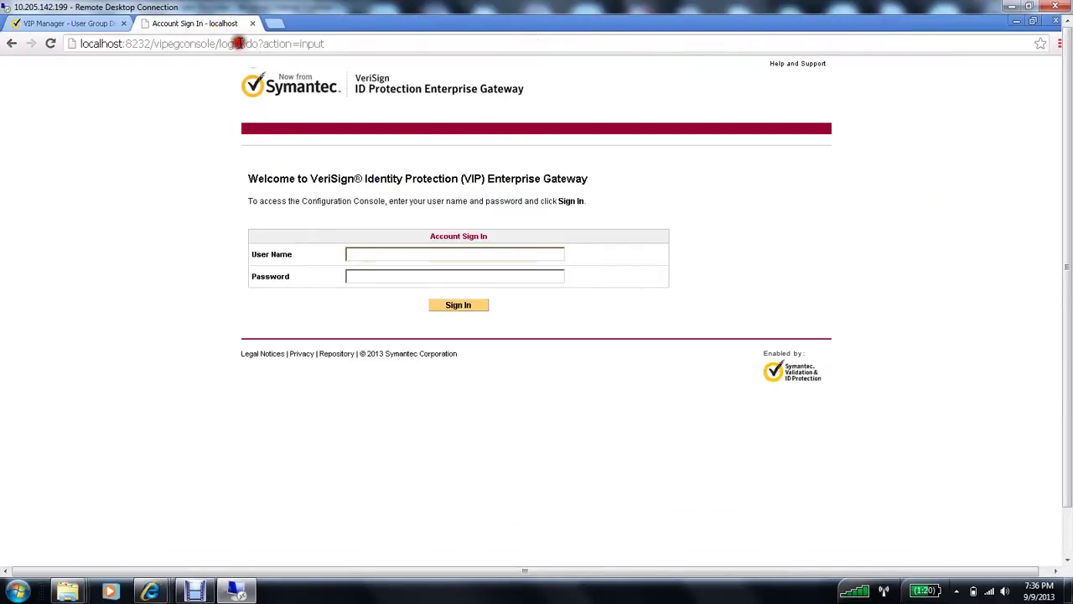
pyautogui.press('Tab')
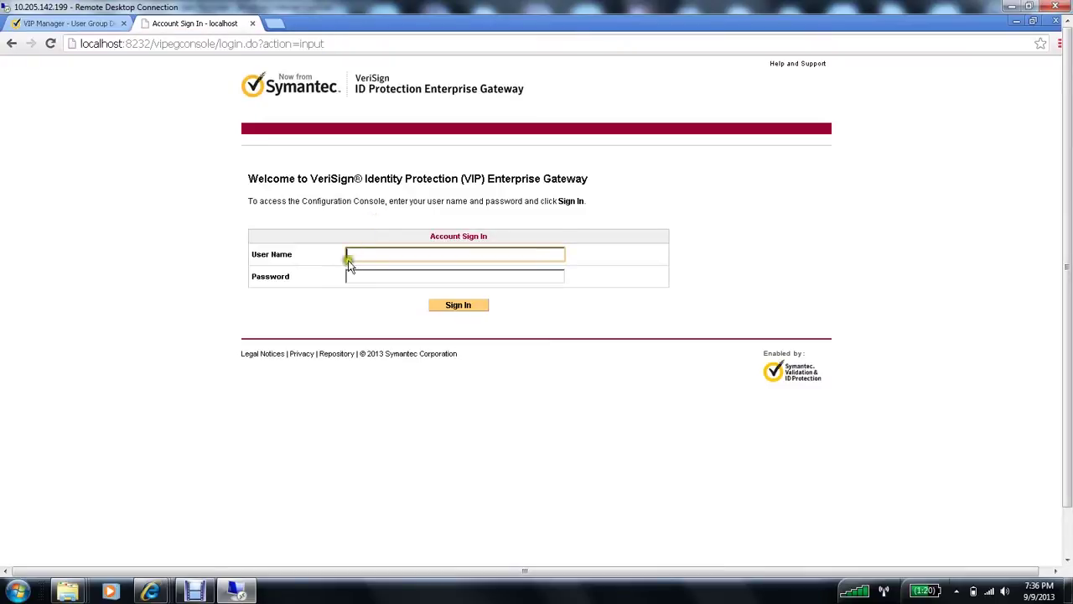
pyautogui.click(388, 253)
pyautogui.write('adm')
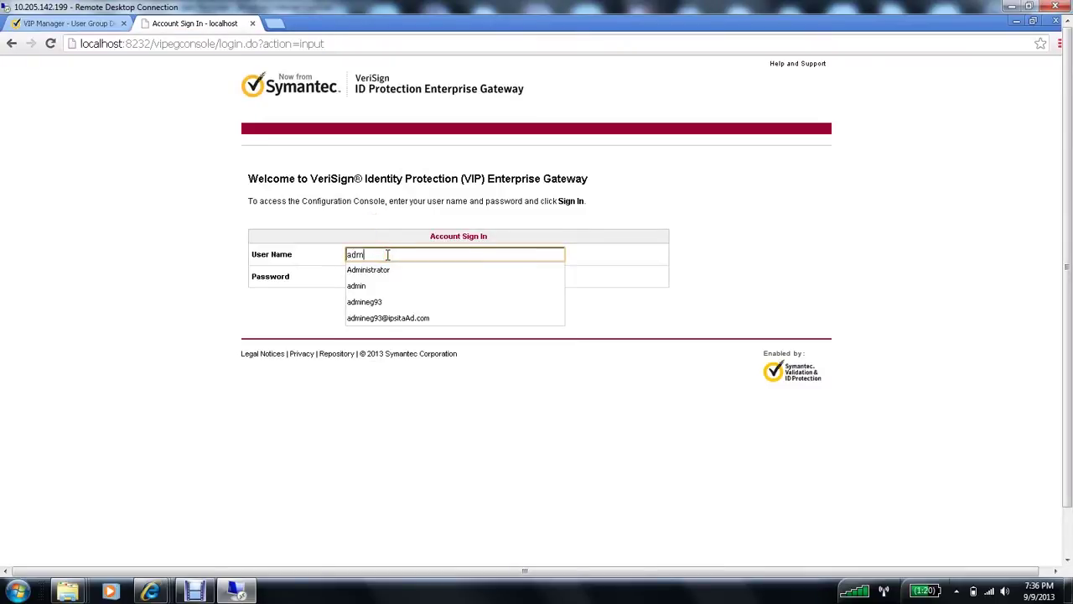
pyautogui.write('in')
pyautogui.press('Tab')
pyautogui.write('*****')
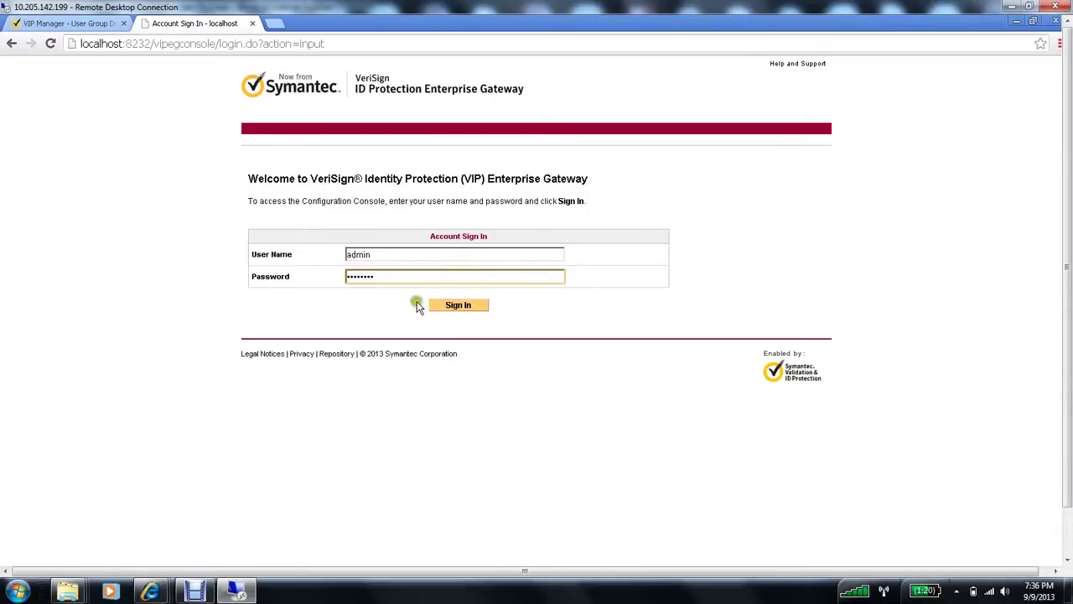
pyautogui.click(445, 307)
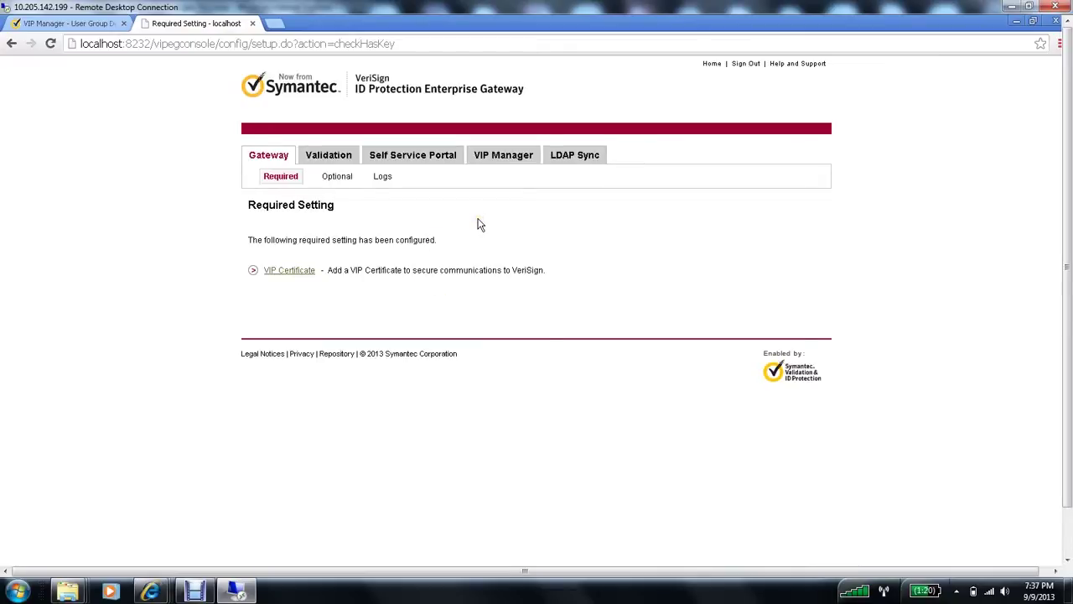
# Step: Open LDAP user store userstore1 from Gateway > Optional > User Store
pyautogui.click(273, 160)
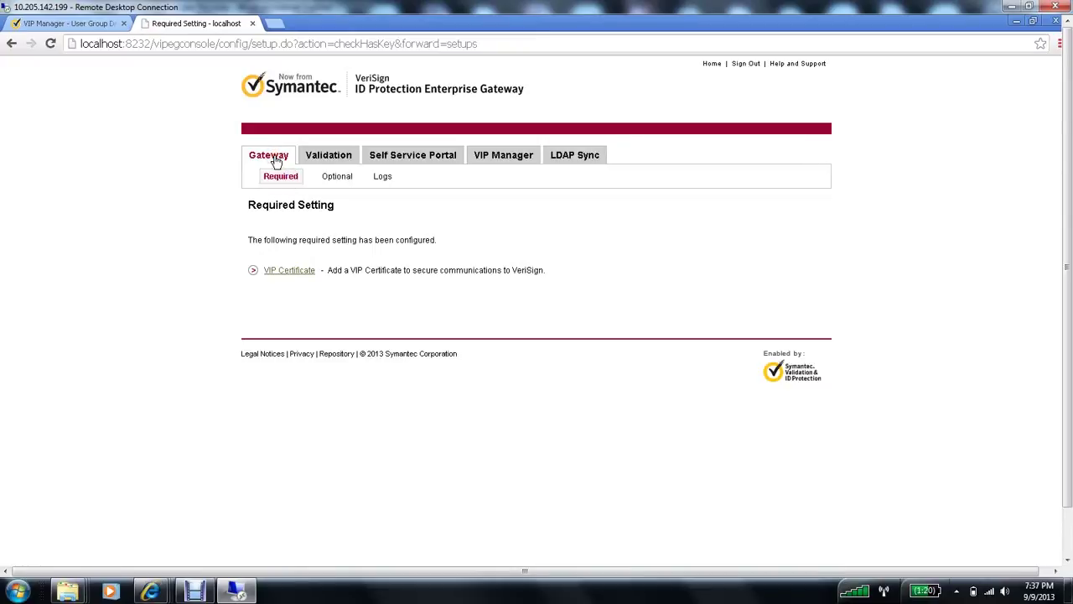
pyautogui.click(342, 178)
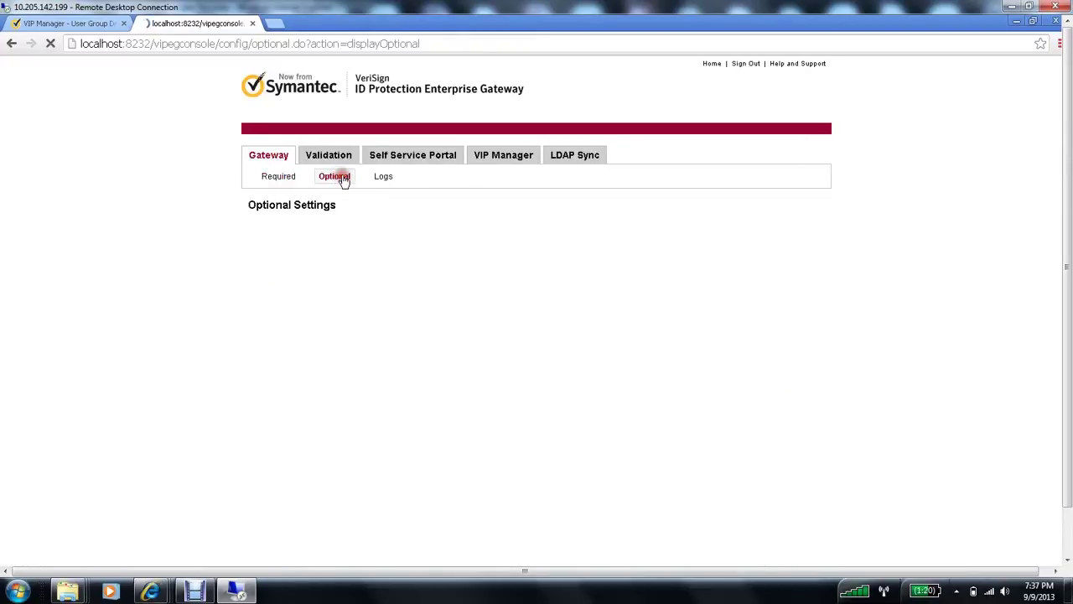
pyautogui.click(280, 381)
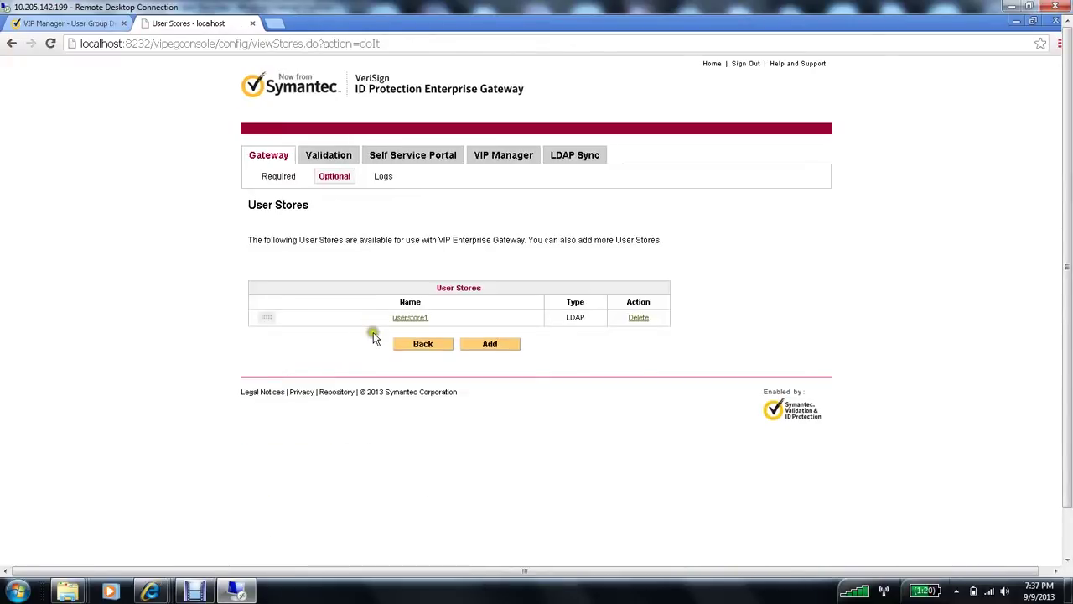
pyautogui.click(417, 320)
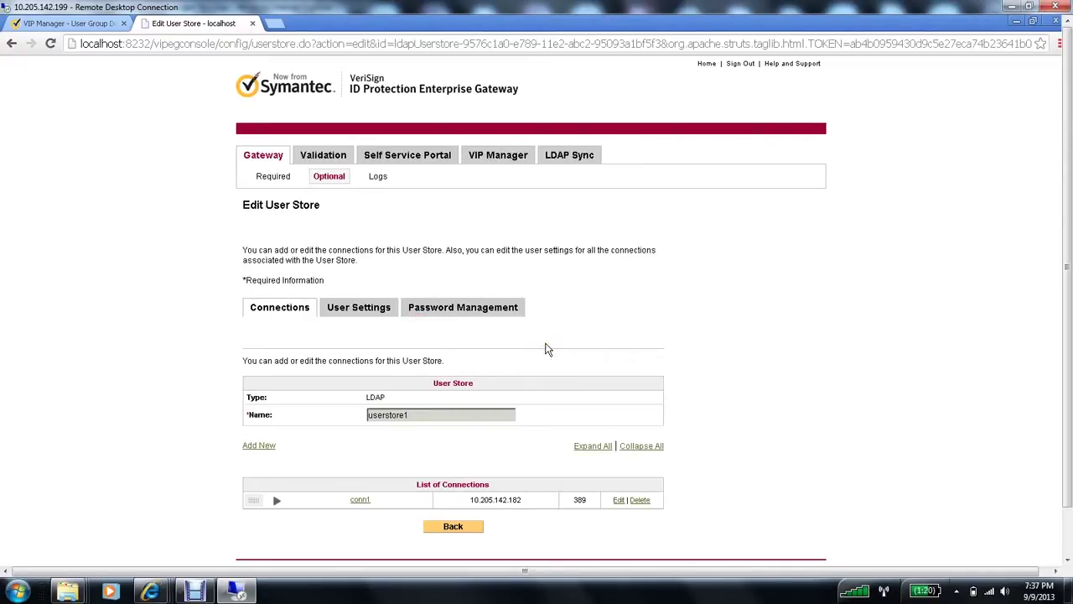
# Step: Edit connection conn1 and review its server, bind information and test settings
pyautogui.scroll(-1, 713, 451)
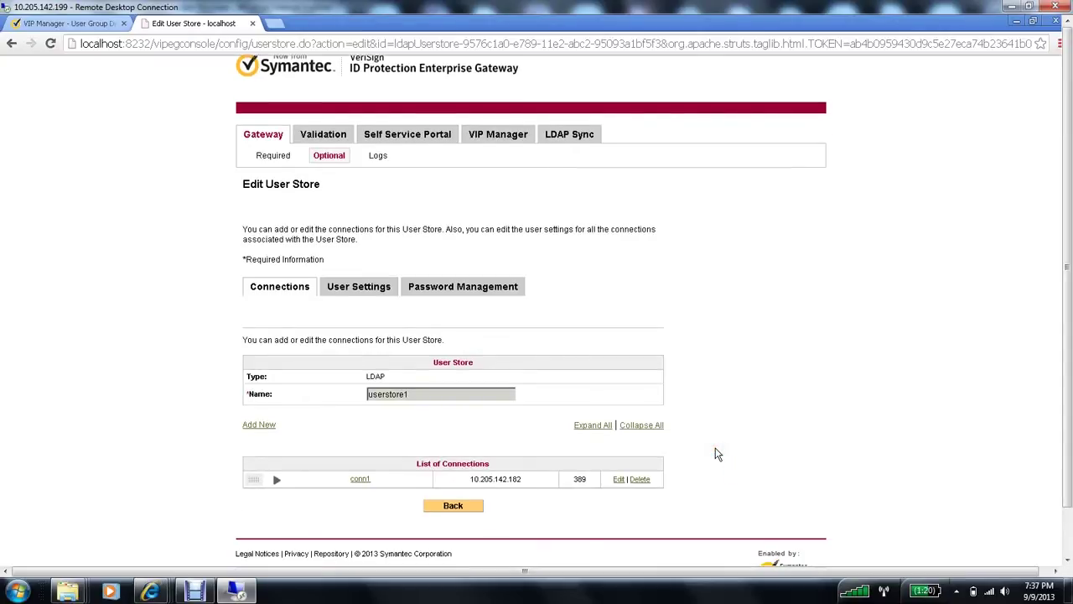
pyautogui.click(565, 501)
pyautogui.click(619, 480)
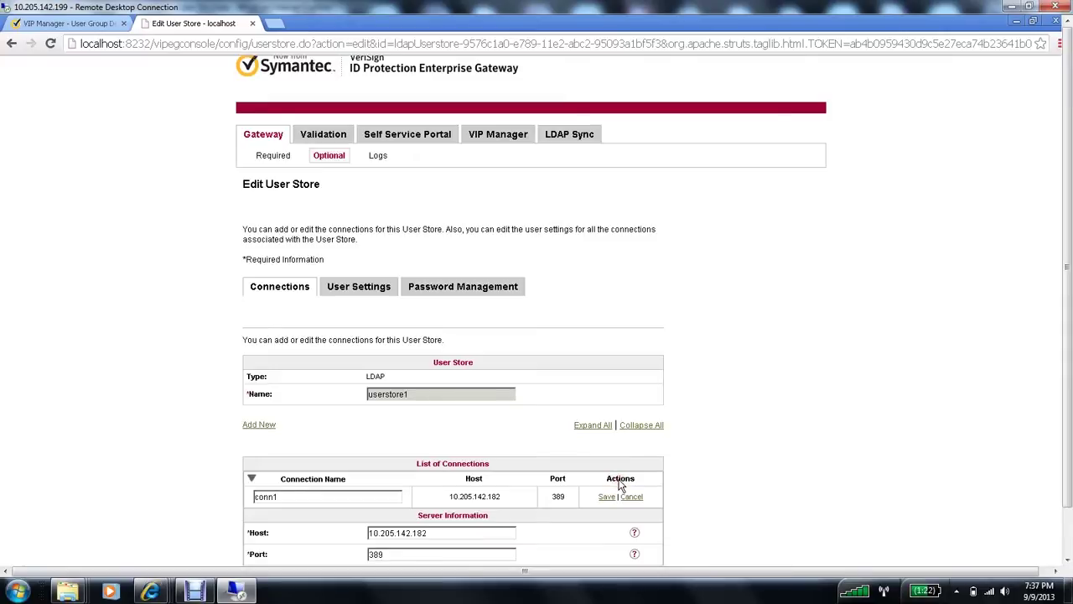
pyautogui.click(1068, 535)
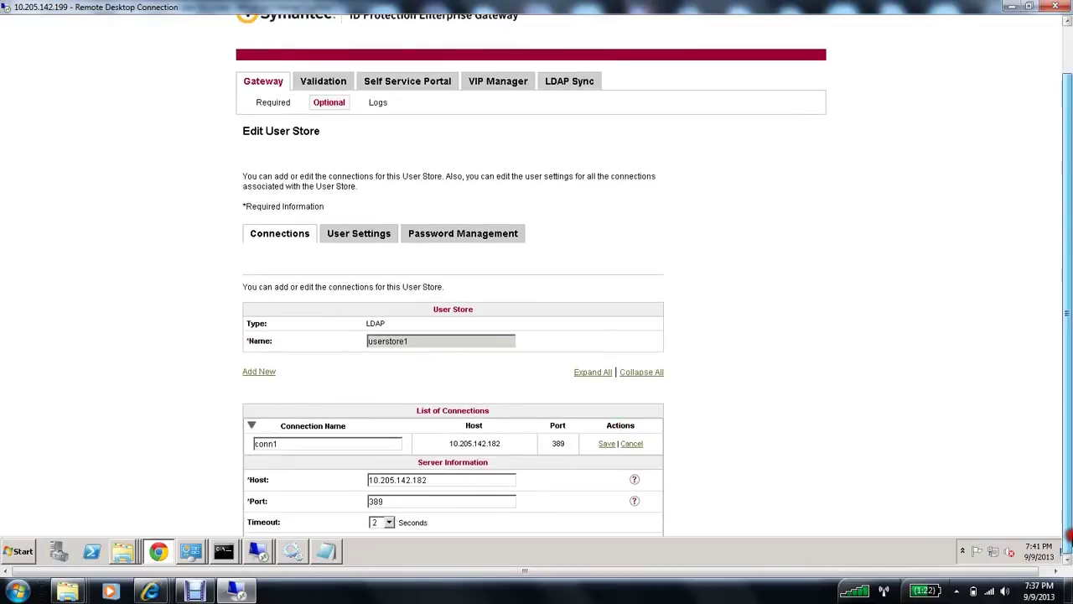
pyautogui.scroll(-2, 890, 459)
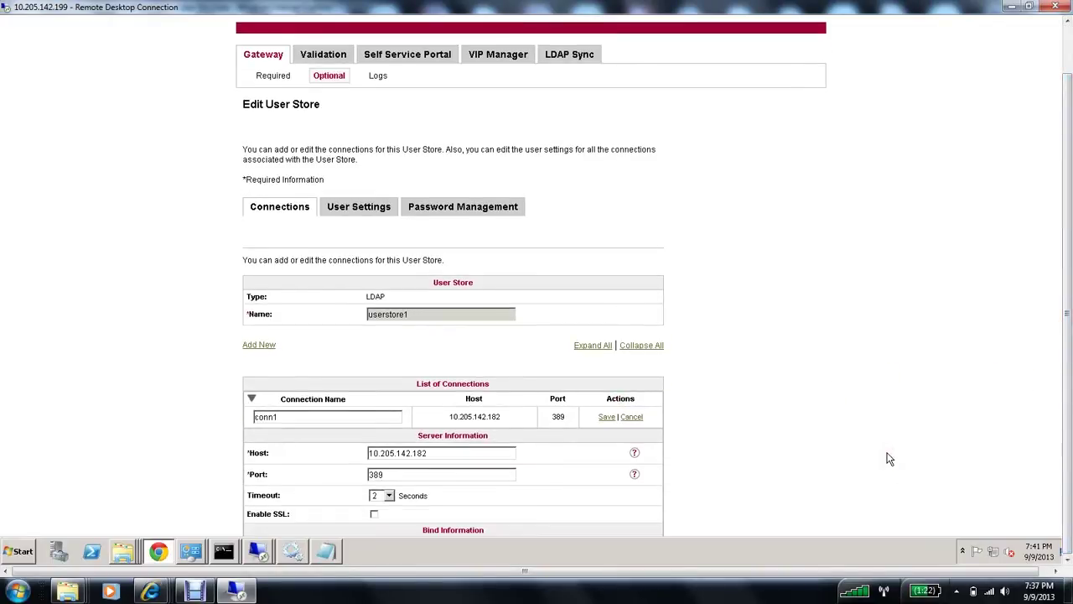
pyautogui.scroll(-3, 890, 458)
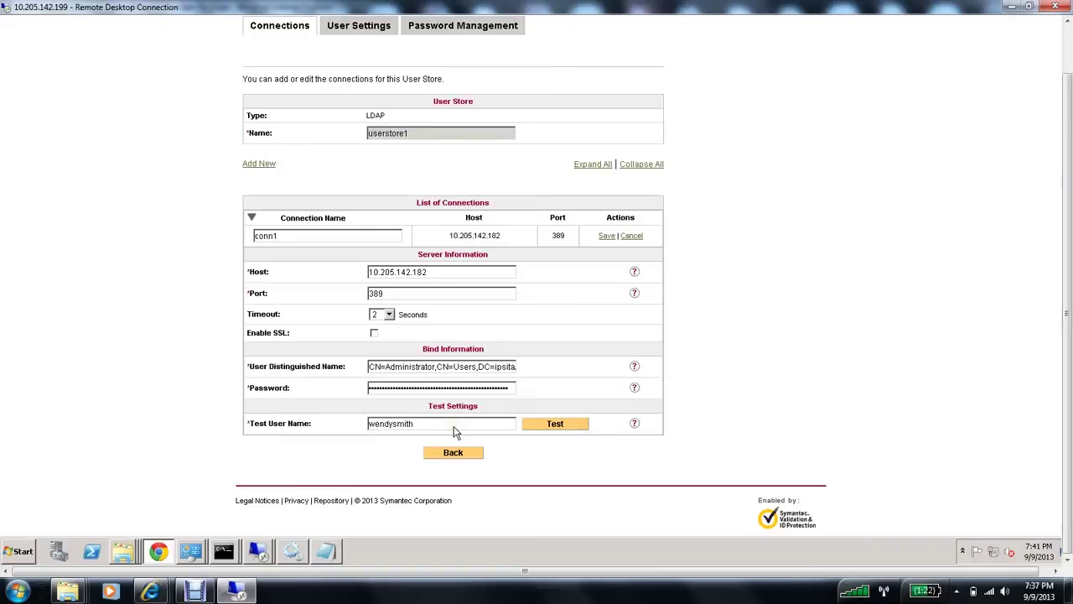
pyautogui.click(756, 411)
pyautogui.scroll(2, 757, 415)
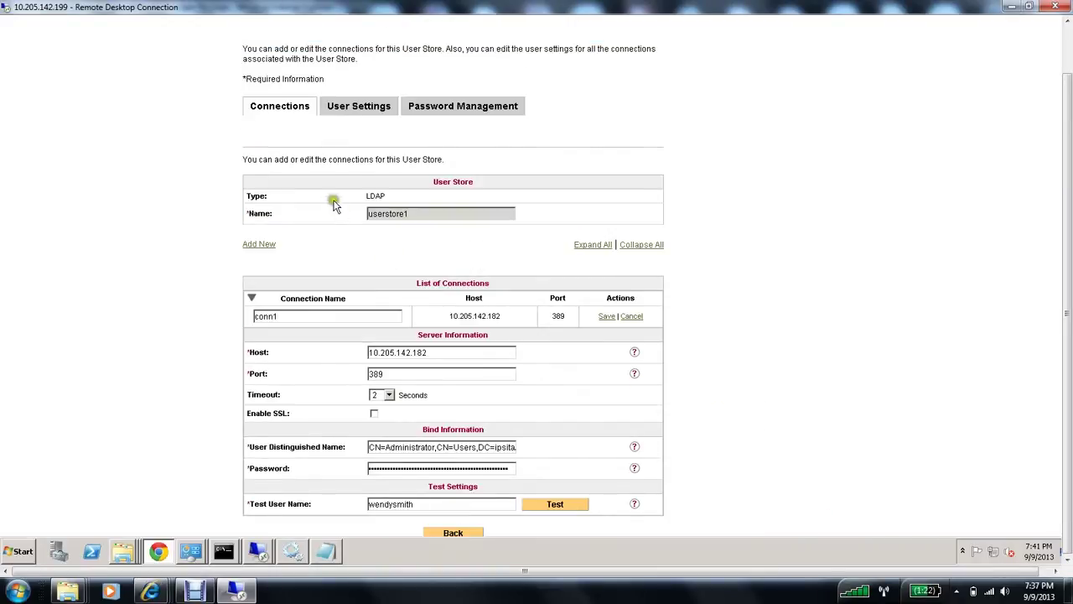
# Step: Start a new group mapping that copies its settings from the existing Engg mapping
pyautogui.click(358, 107)
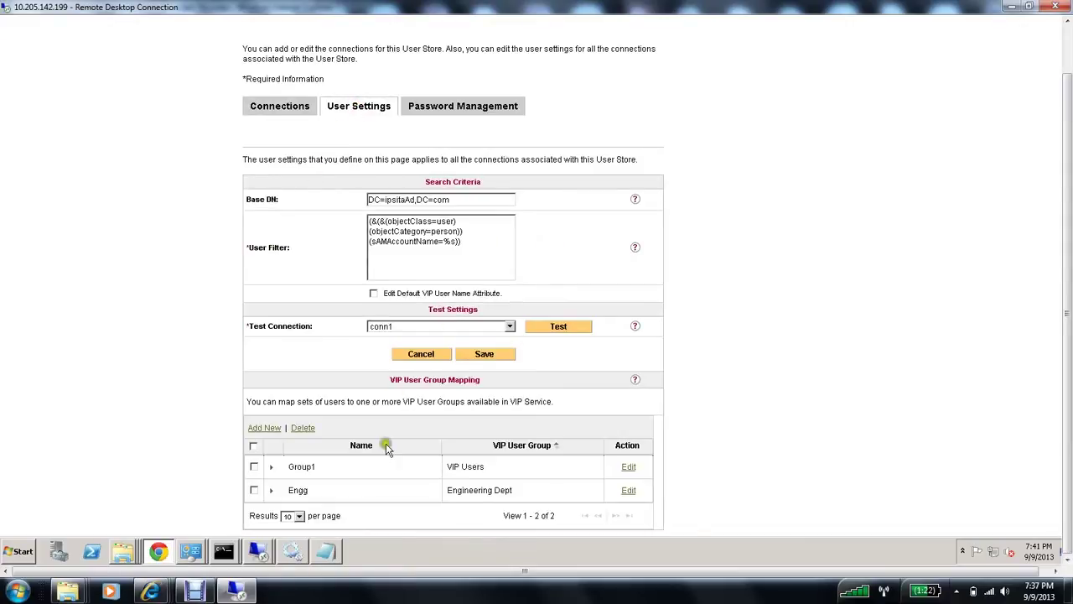
pyautogui.click(322, 474)
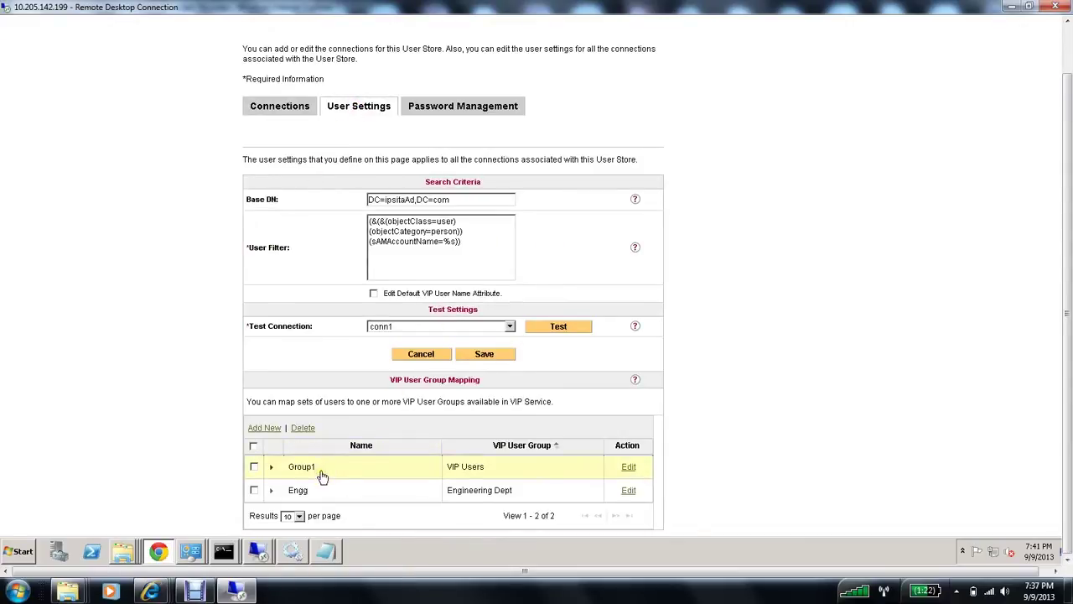
pyautogui.click(462, 491)
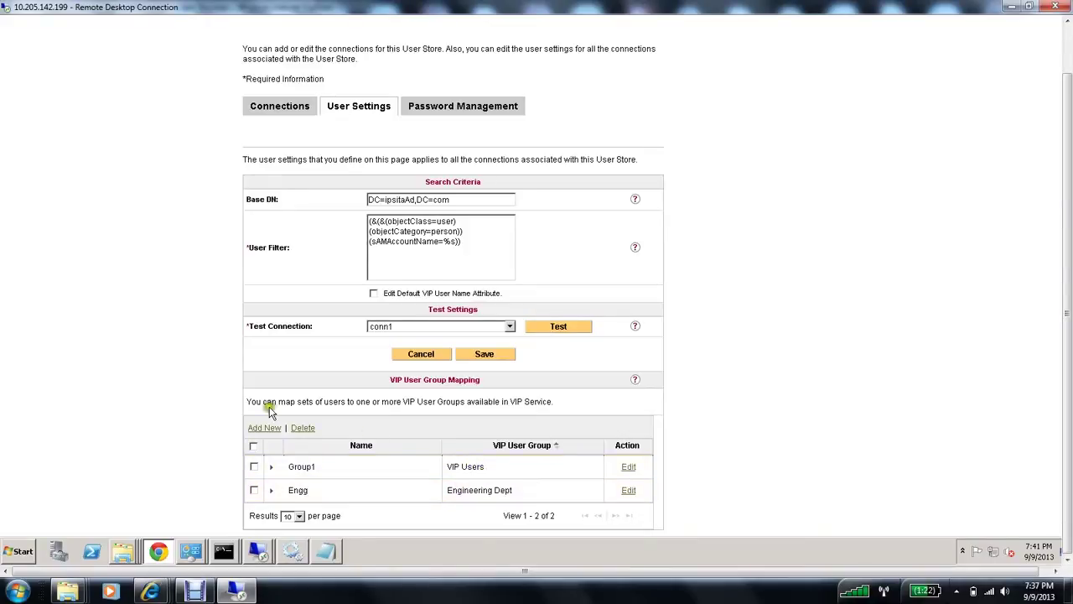
pyautogui.click(267, 429)
pyautogui.click(267, 429)
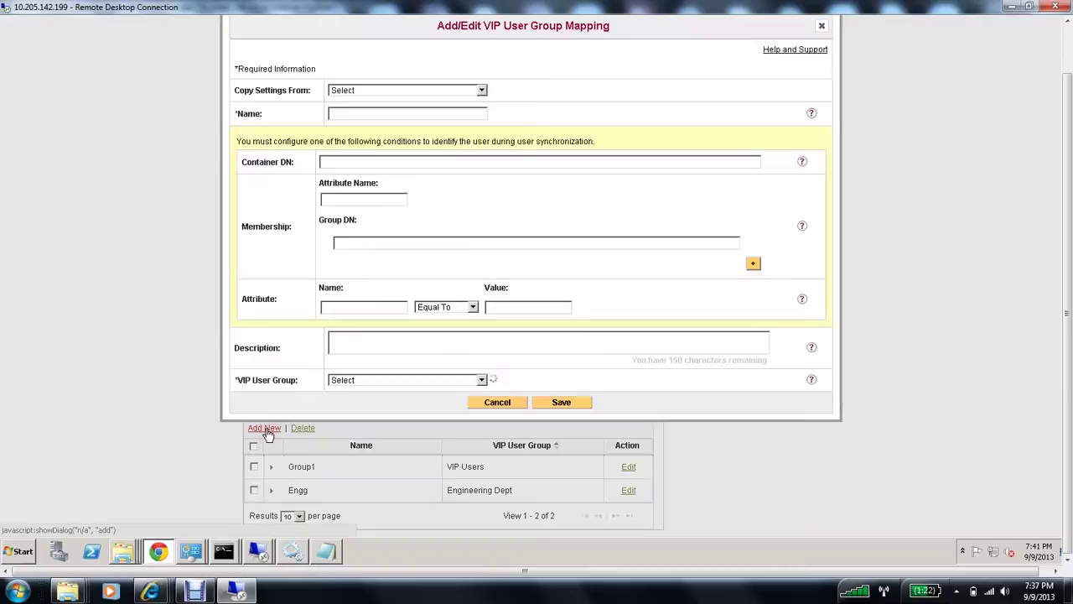
pyautogui.click(466, 90)
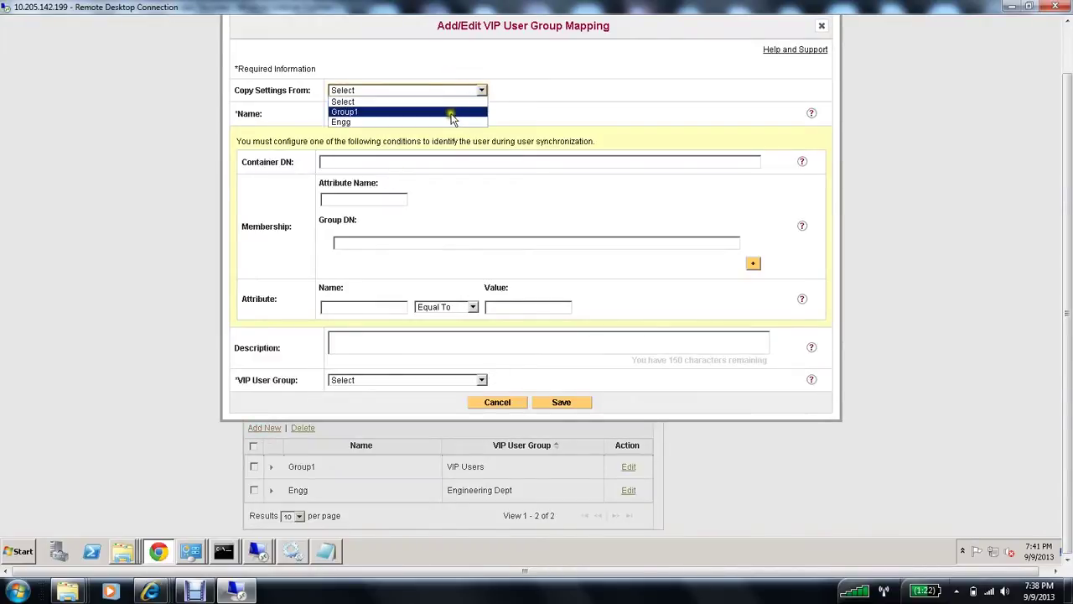
pyautogui.click(452, 123)
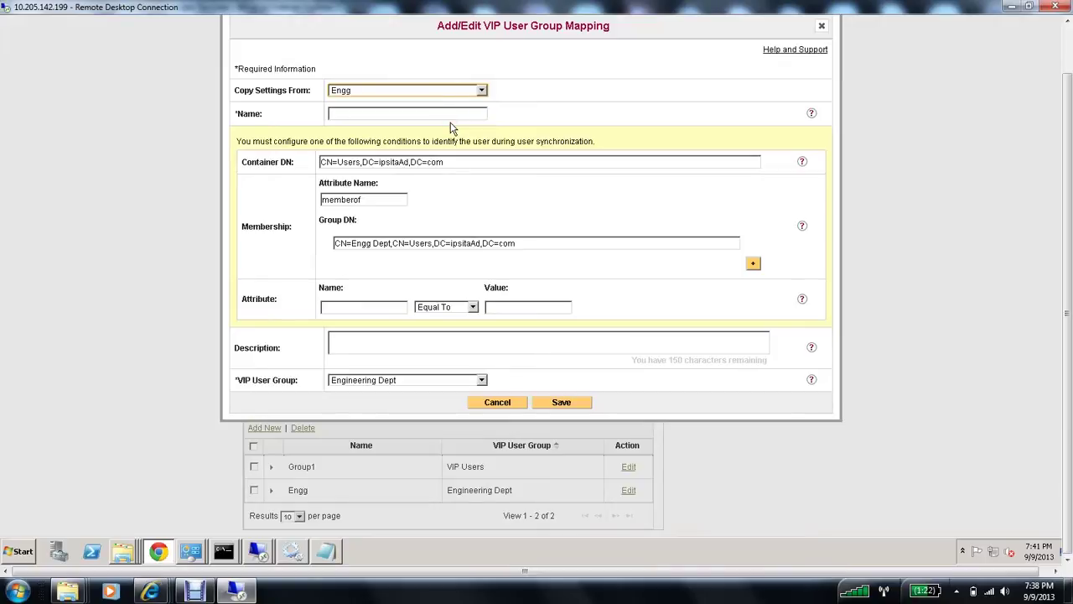
# Step: Name it Sales, change Group DN to Sales Dept, choose the Sales Dept VIP group, and save
pyautogui.click(438, 114)
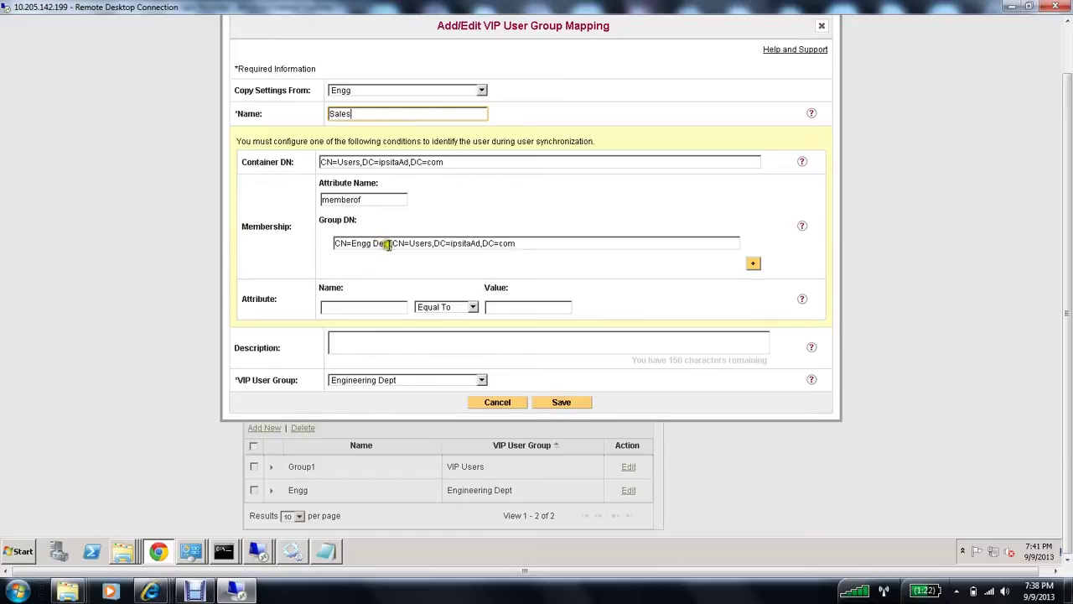
pyautogui.moveTo(390, 244); pyautogui.dragTo(352, 243)
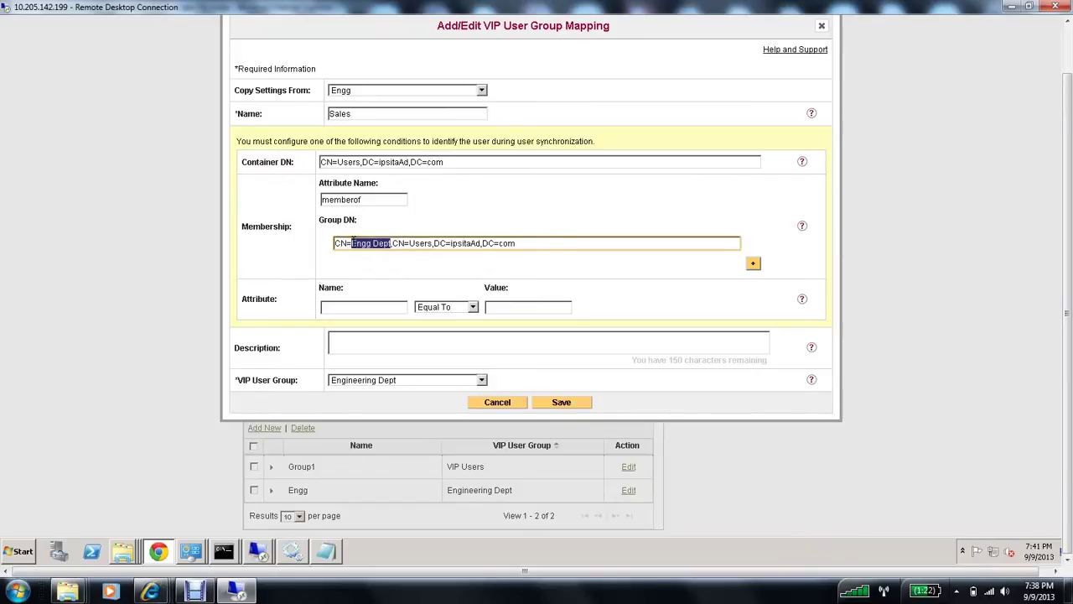
pyautogui.write('Sales')
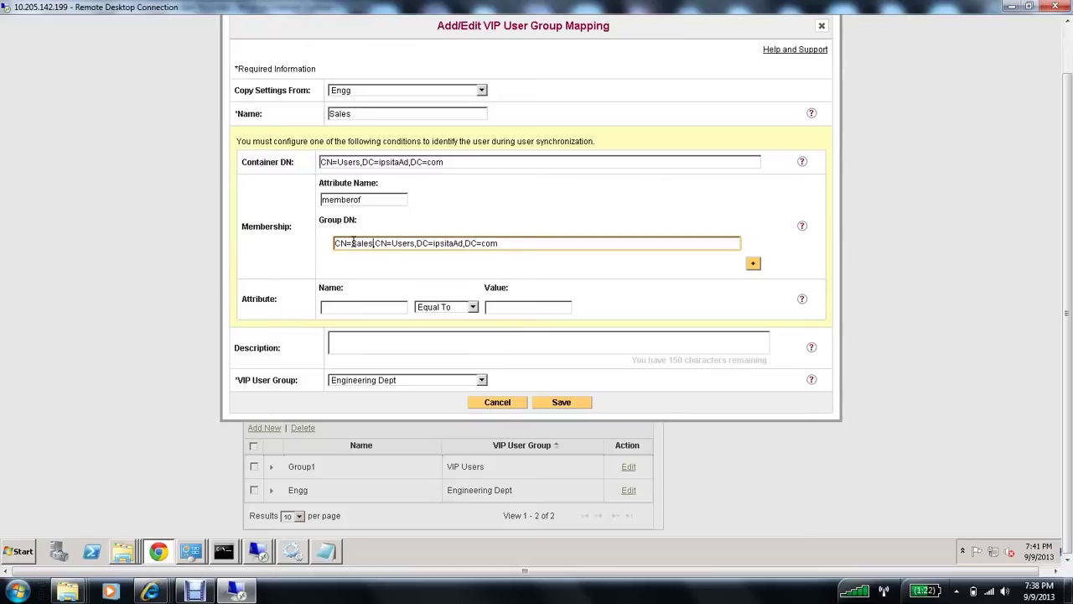
pyautogui.write(' Dept')
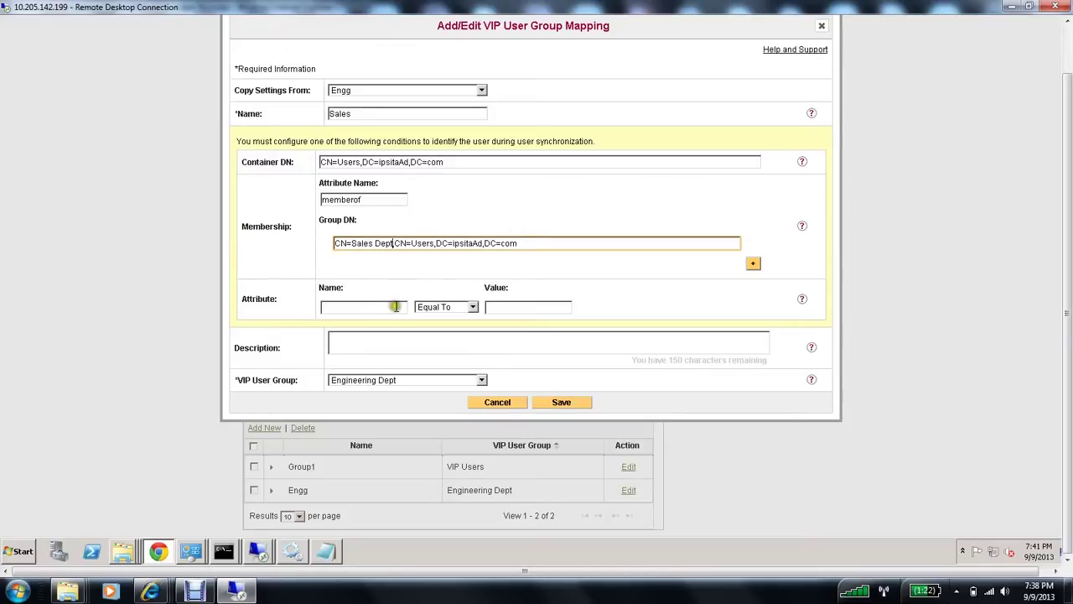
pyautogui.click(440, 382)
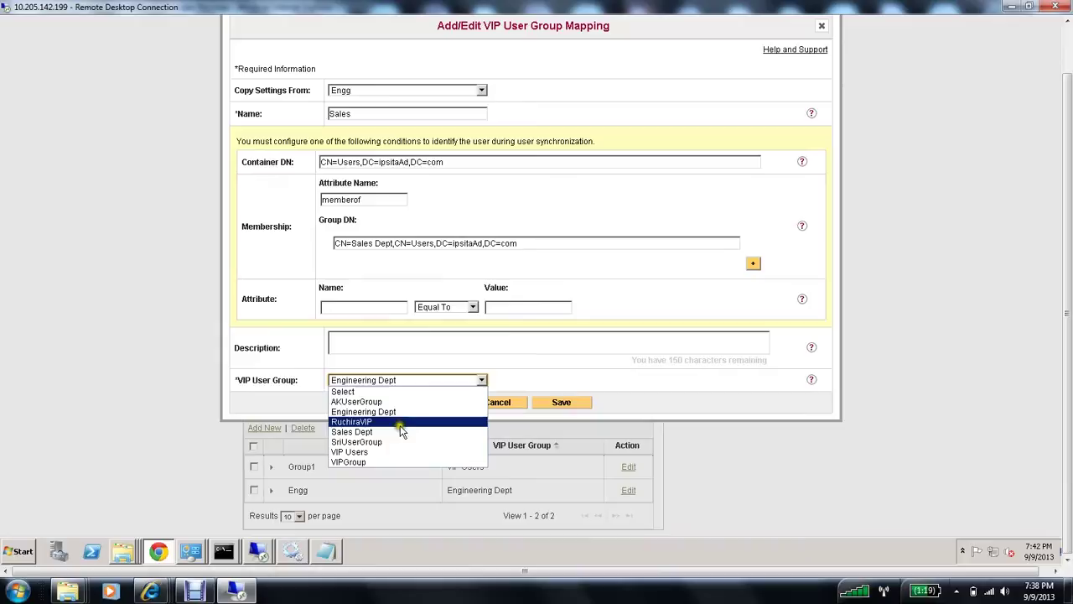
pyautogui.click(400, 431)
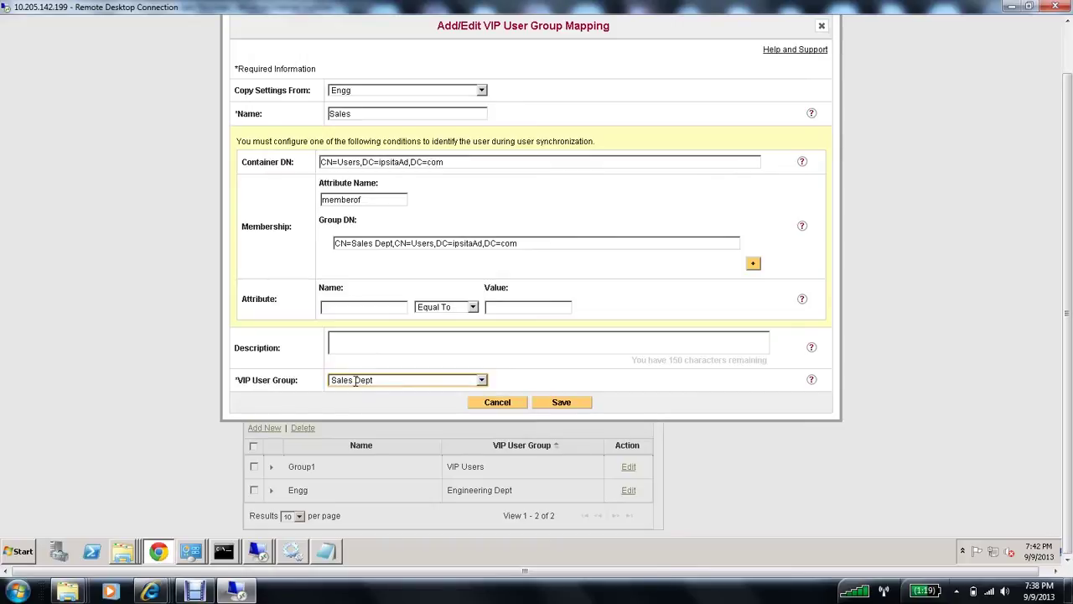
pyautogui.click(560, 404)
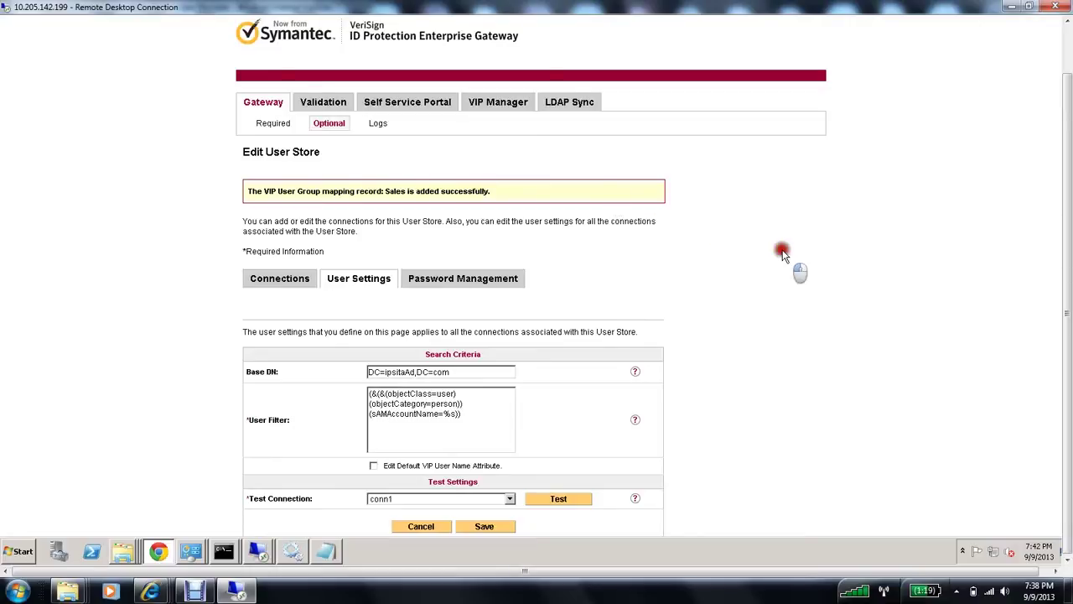
# Step: Check the new Sales mapping row, pass the user store connection test, then return to Connections
pyautogui.doubleClick(396, 191)
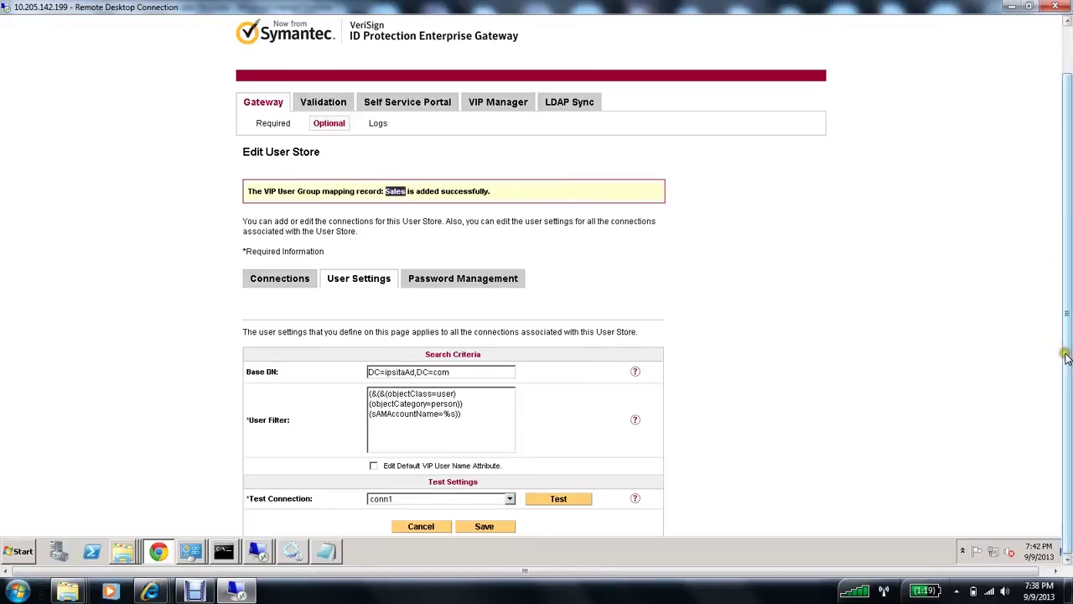
pyautogui.click(987, 377)
pyautogui.scroll(-5, 987, 379)
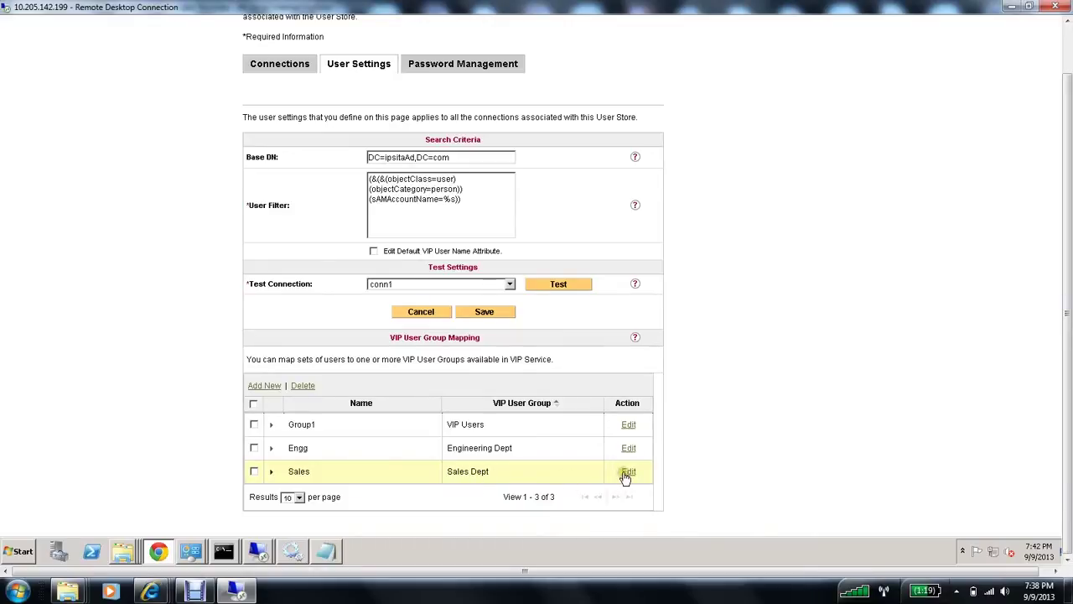
pyautogui.click(559, 285)
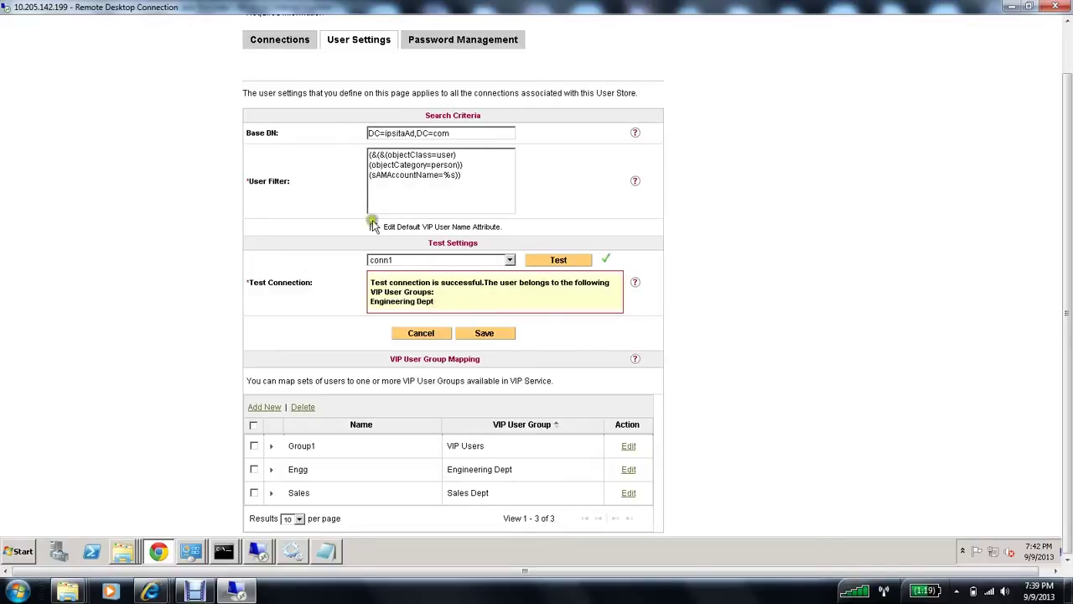
pyautogui.click(286, 42)
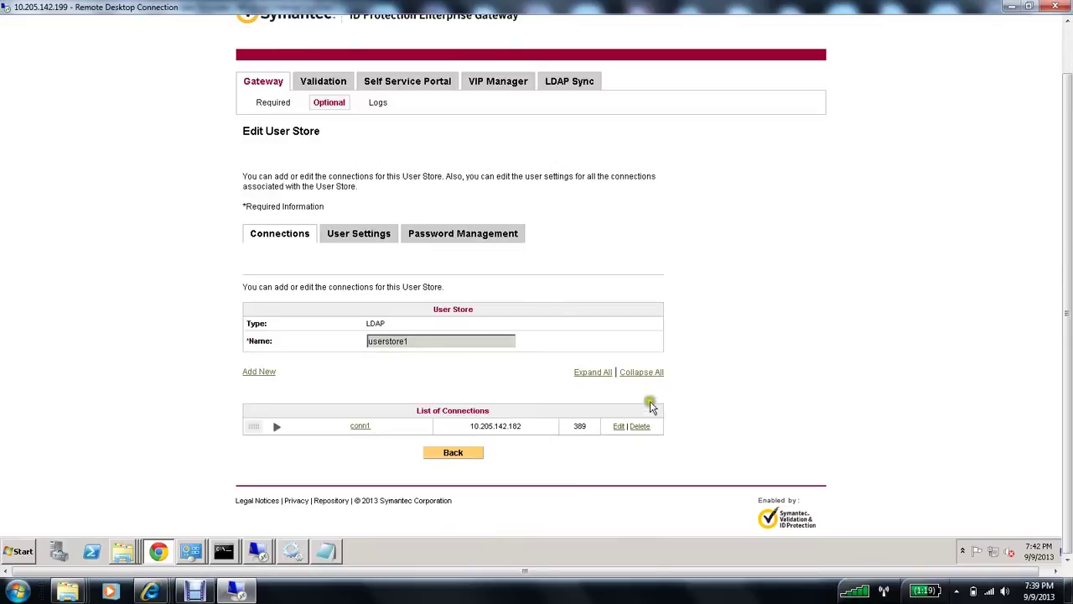
# Step: Replace conn1's Test User Name with another account, pass the connection test, and save conn1
pyautogui.click(620, 426)
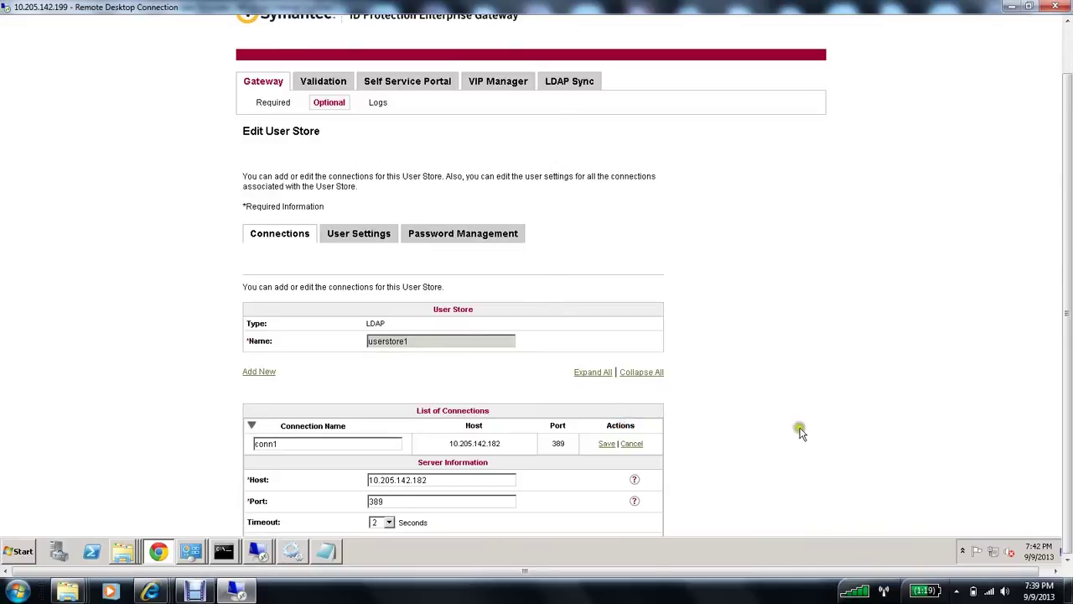
pyautogui.scroll(-2, 801, 432)
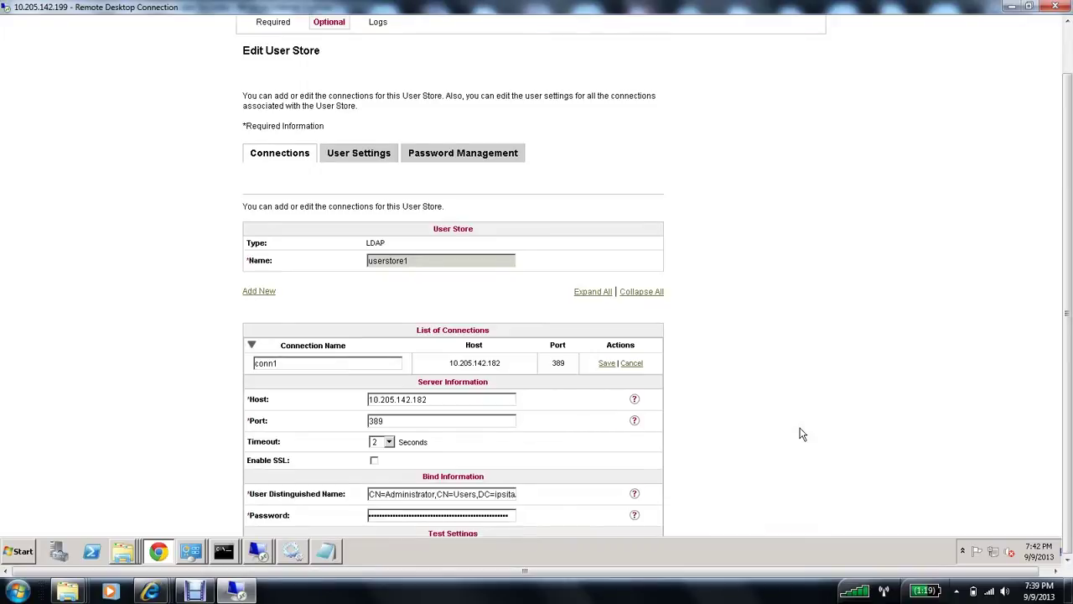
pyautogui.scroll(-3, 801, 434)
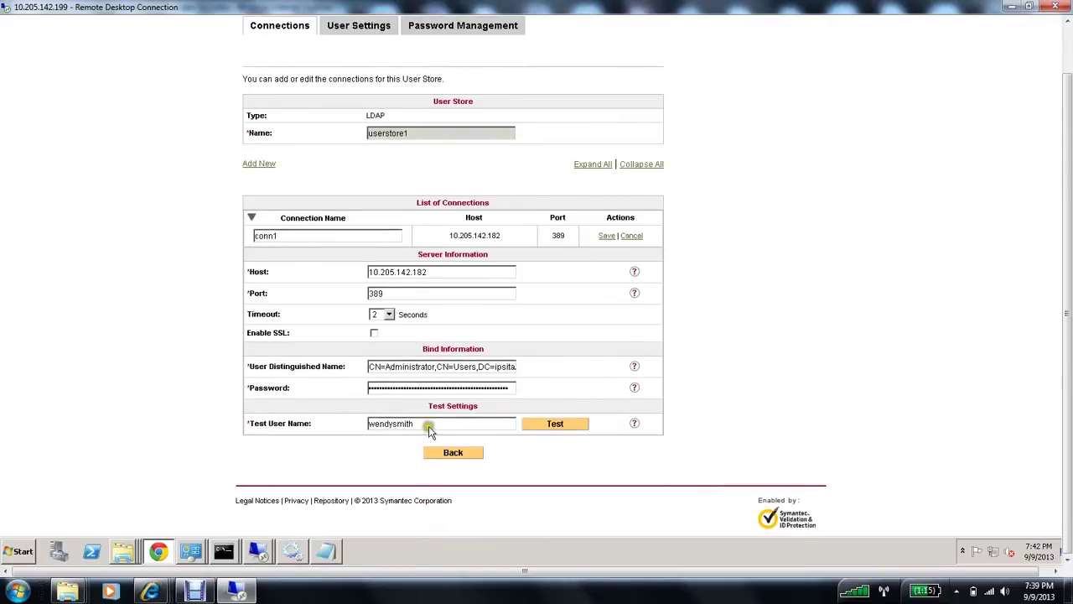
pyautogui.moveTo(429, 425); pyautogui.dragTo(361, 421)
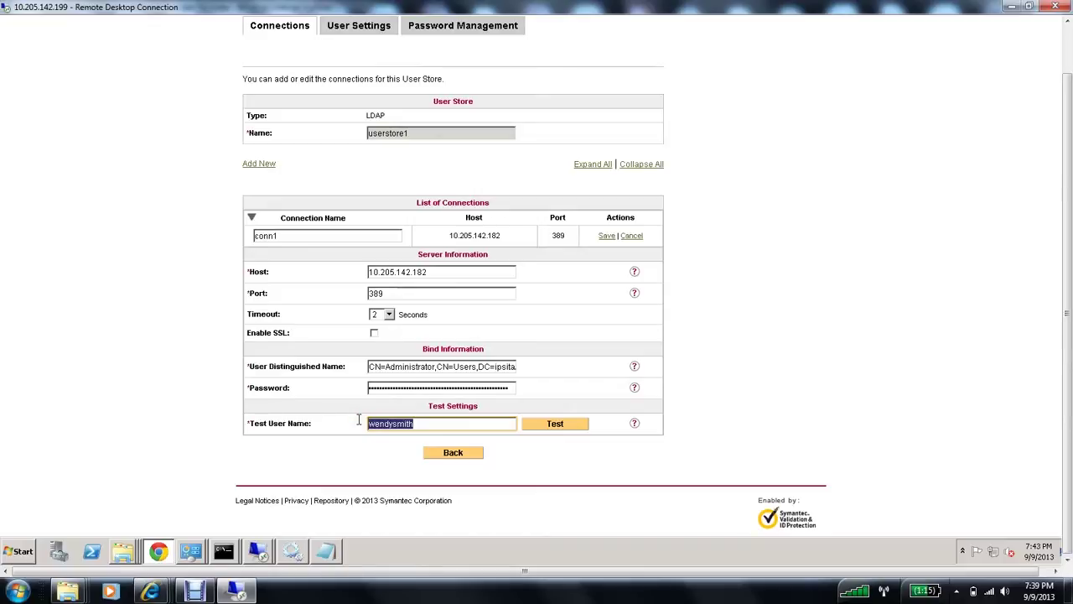
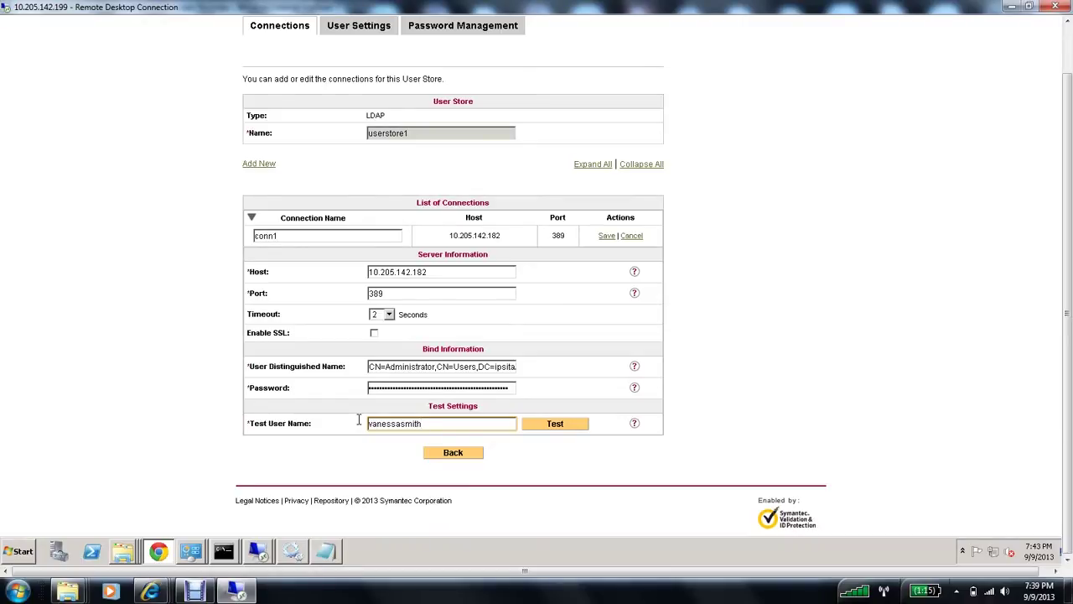
pyautogui.click(549, 428)
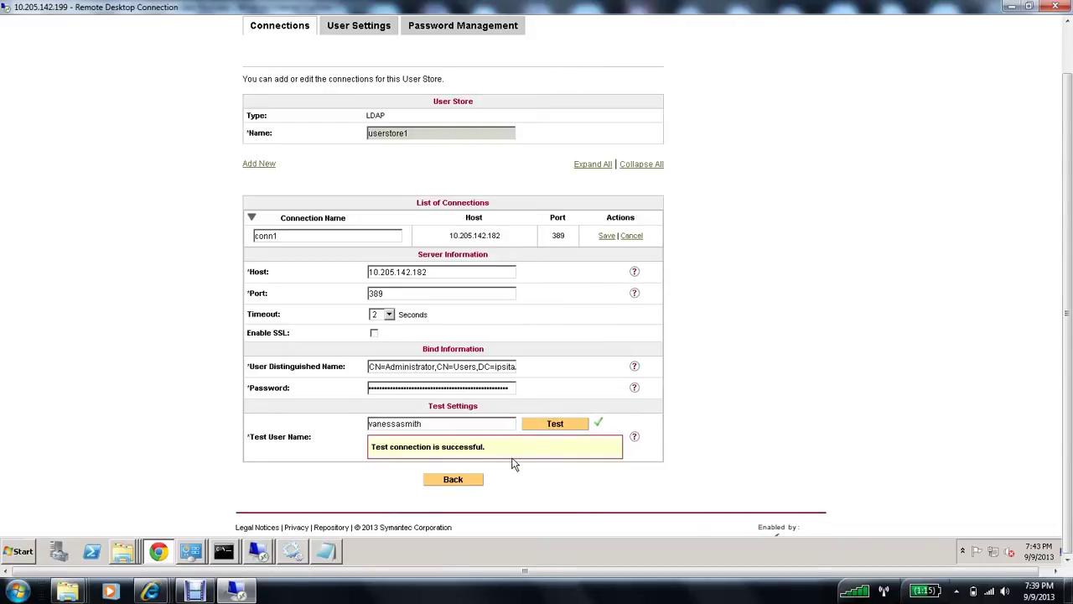
pyautogui.click(604, 238)
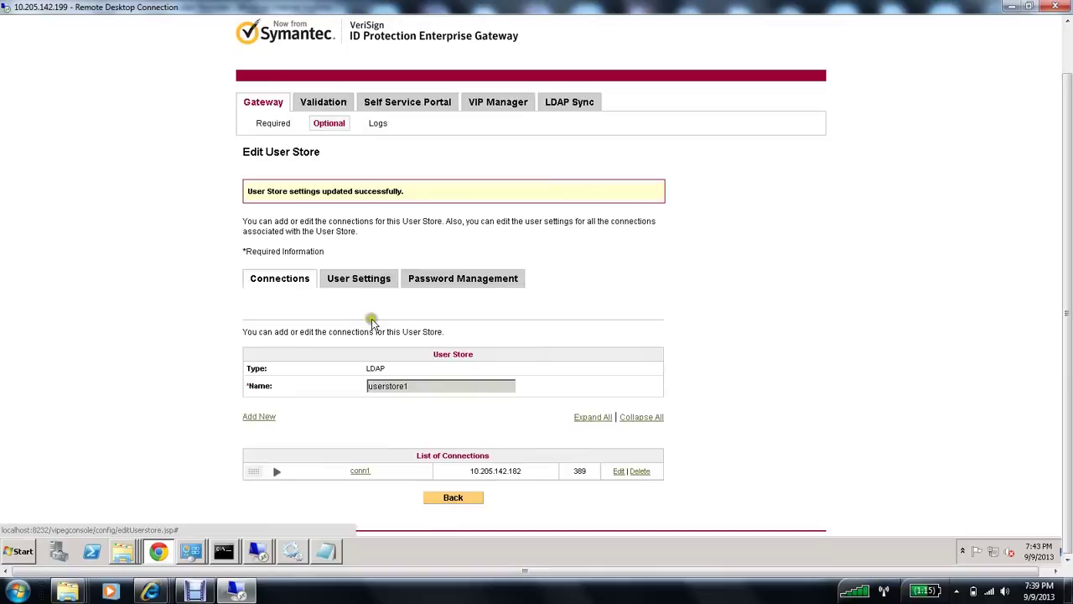
# Step: Test and save the user store's User Settings
pyautogui.click(366, 288)
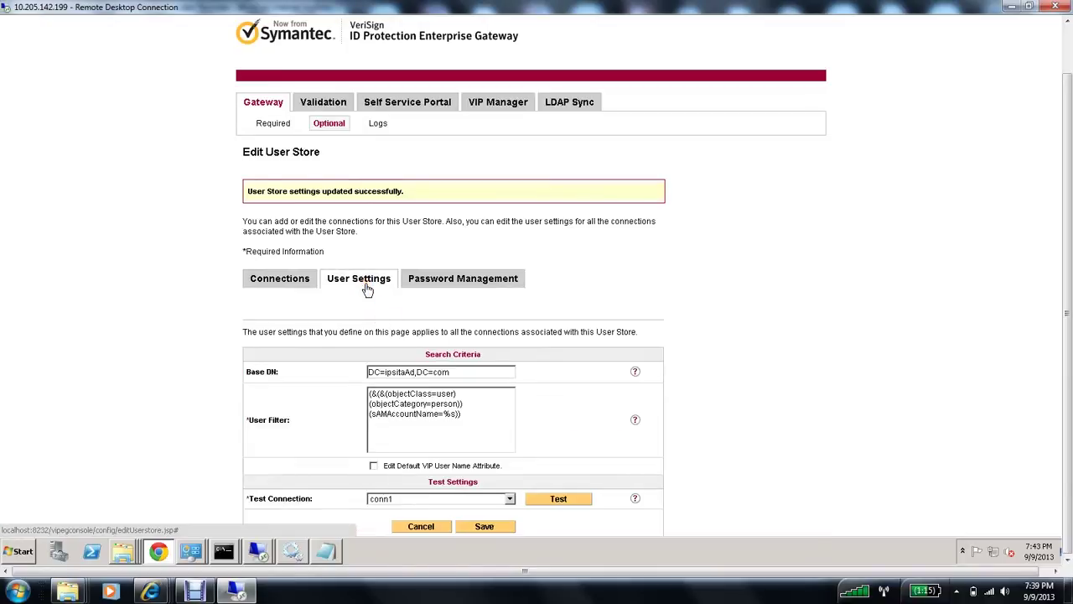
pyautogui.click(560, 498)
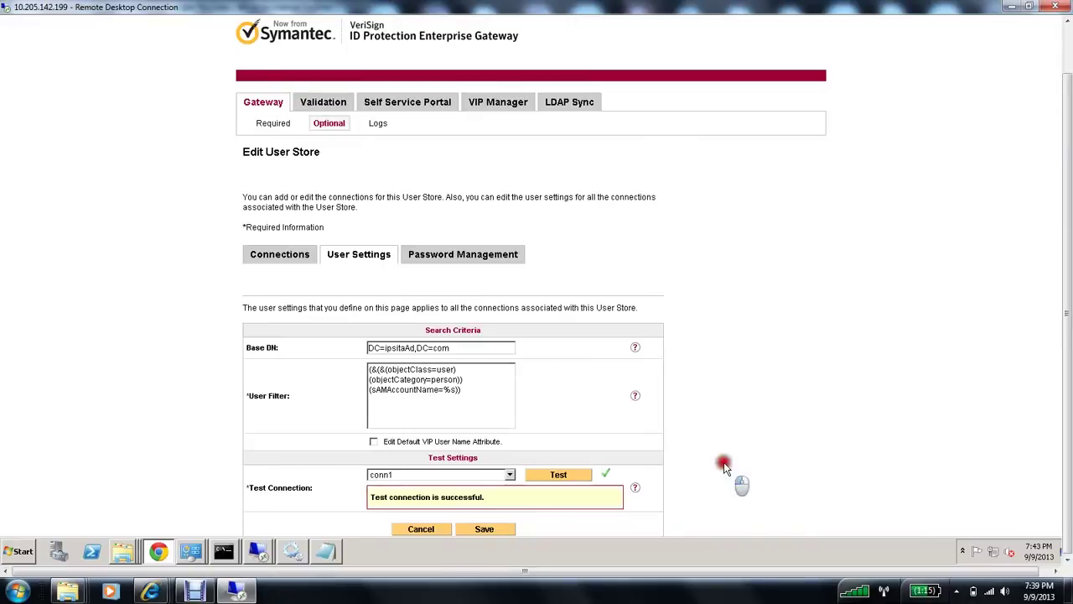
pyautogui.click(493, 531)
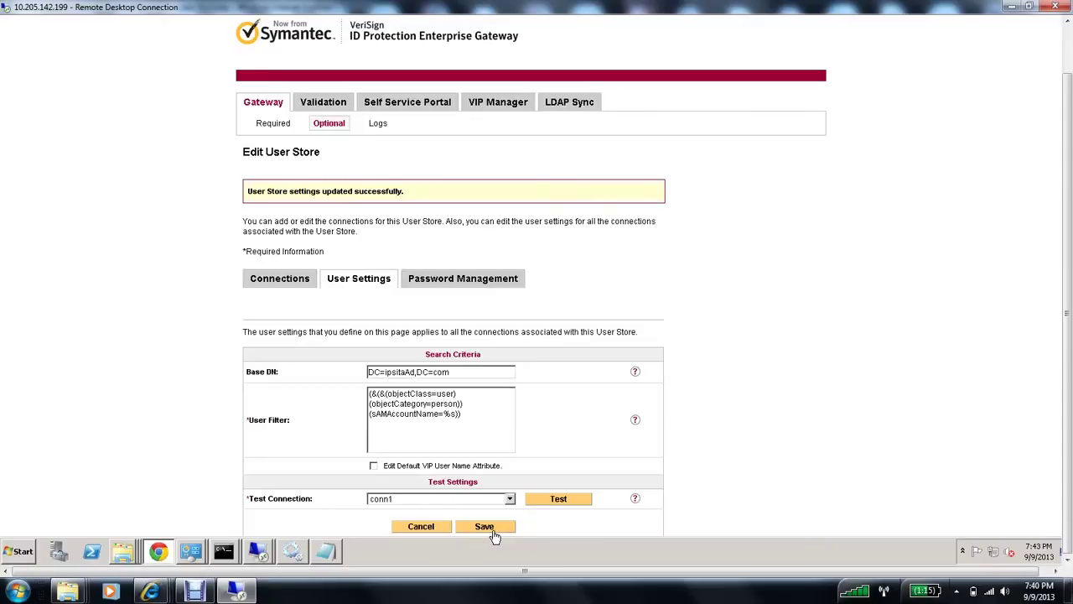
pyautogui.moveTo(271, 551)
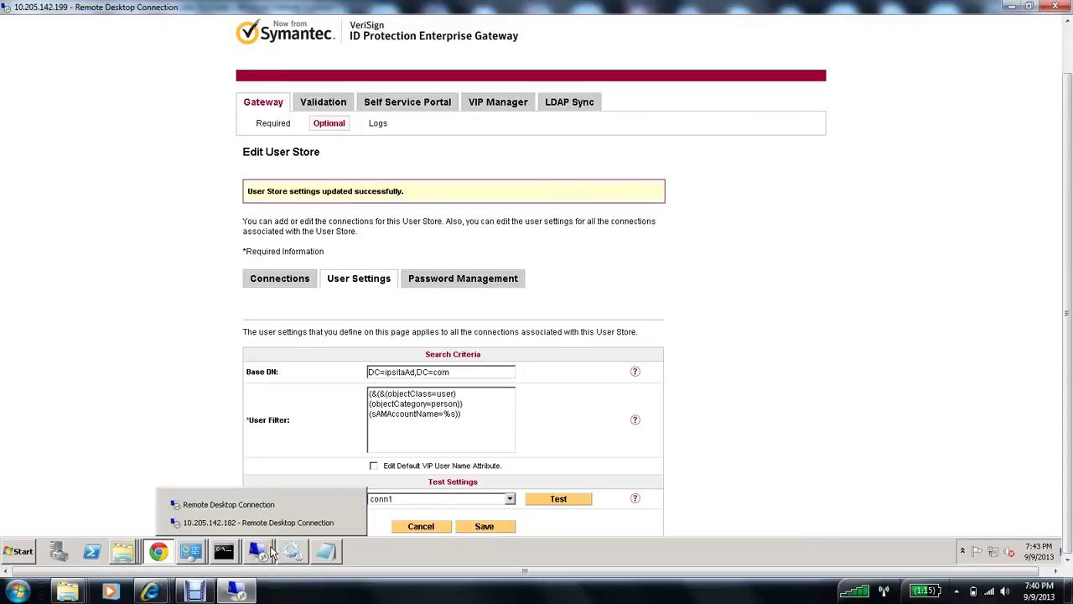
pyautogui.click(789, 438)
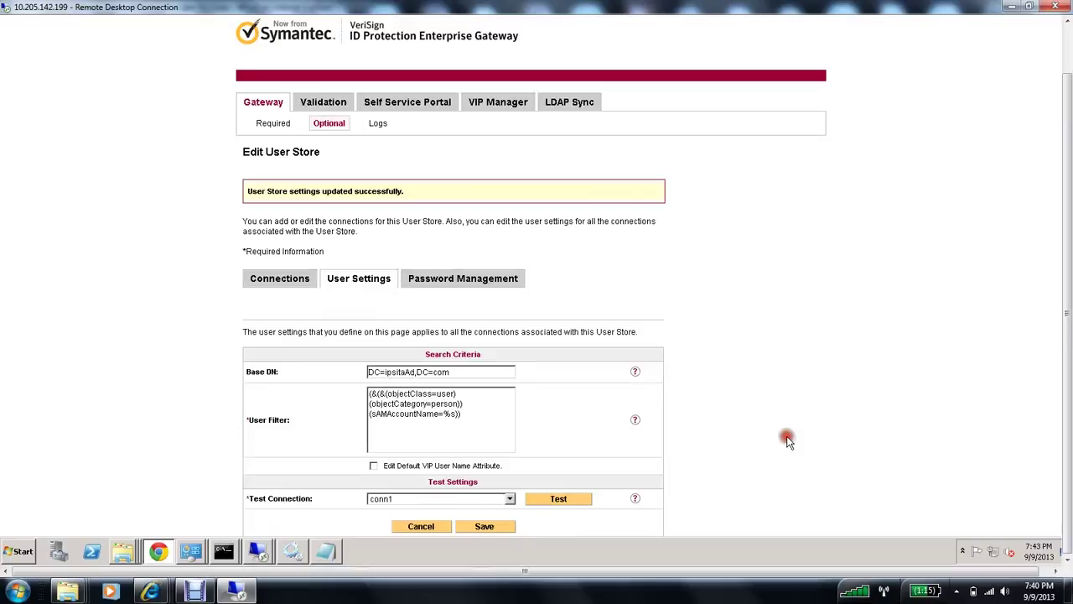
pyautogui.scroll(-1, 788, 437)
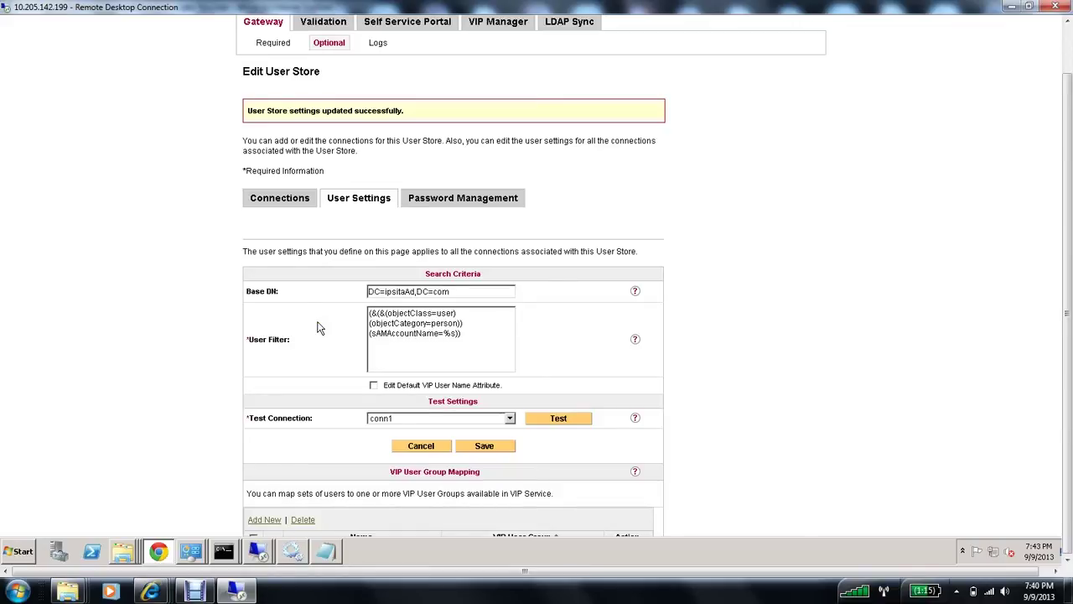
# Step: Open conn1 for editing and scroll down to its bind information and test settings
pyautogui.click(274, 201)
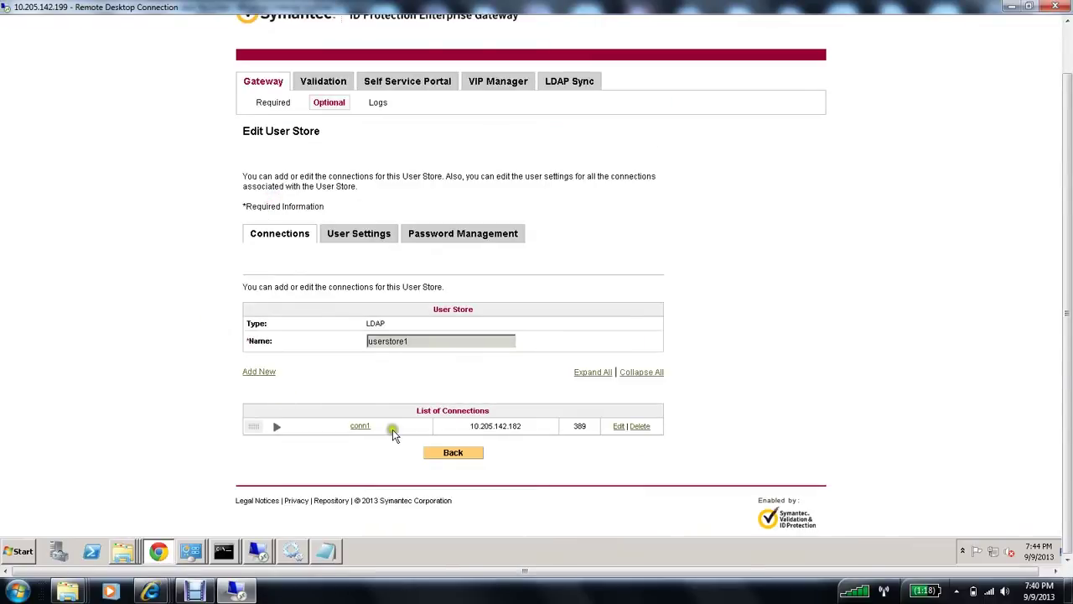
pyautogui.click(618, 427)
pyautogui.scroll(-3, 750, 429)
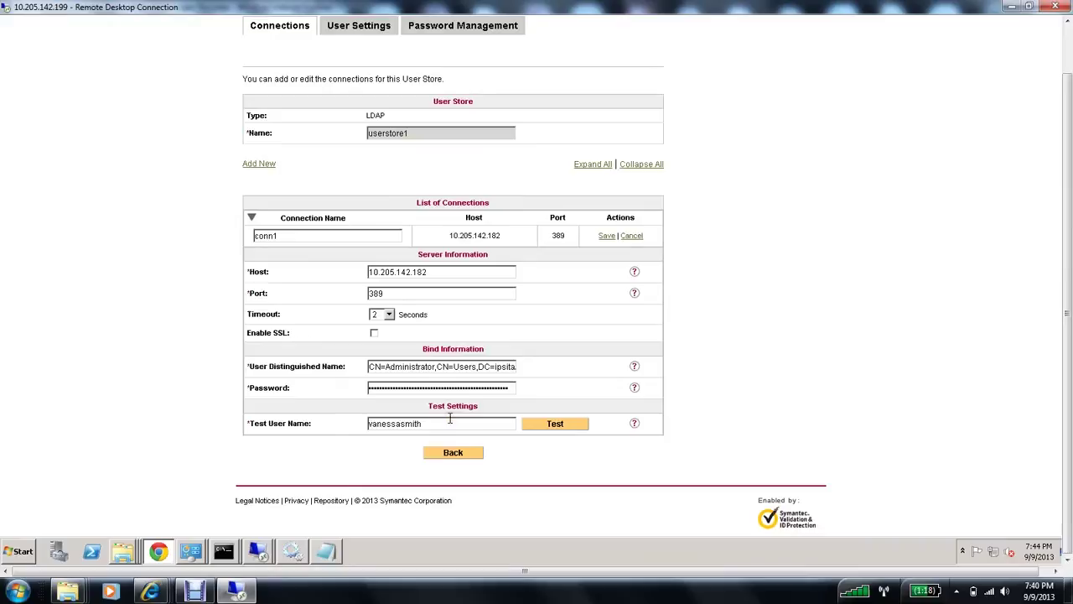
# Step: In the remote directory session, select the test user in the list
pyautogui.moveTo(261, 560)
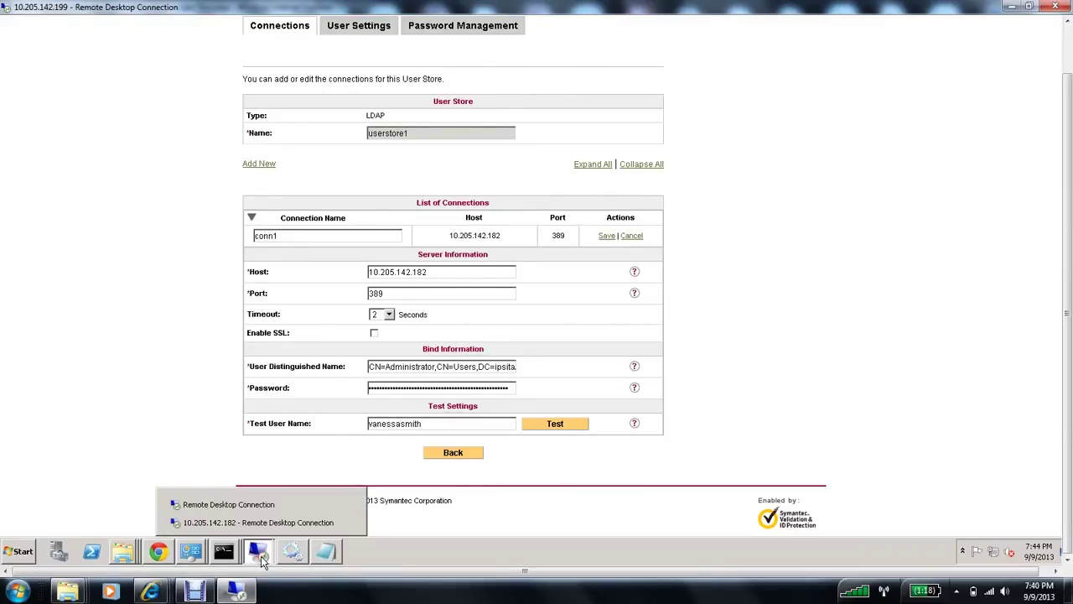
pyautogui.click(273, 523)
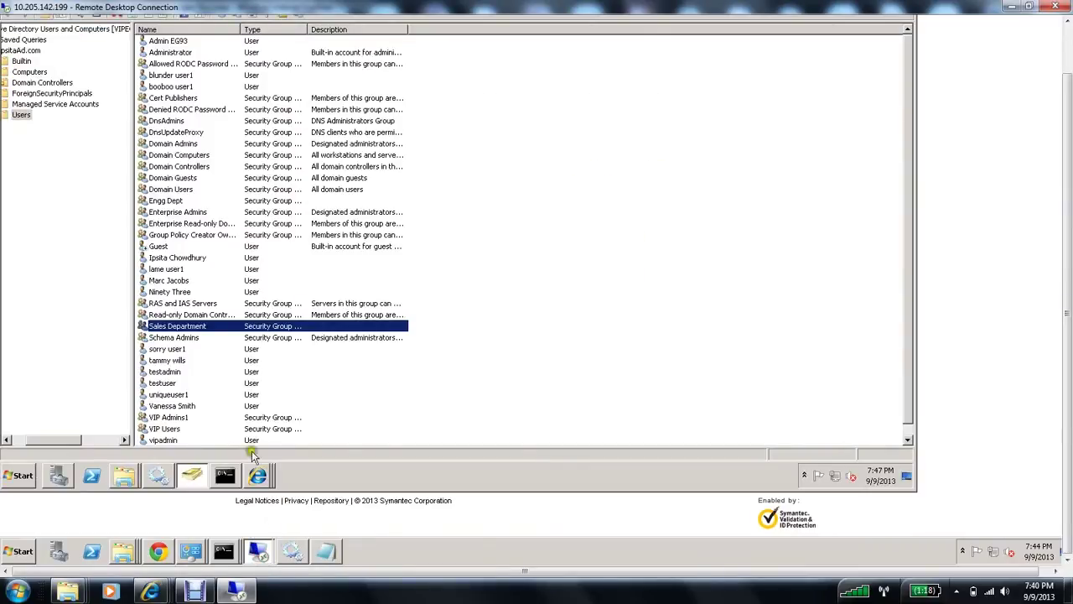
pyautogui.click(175, 406)
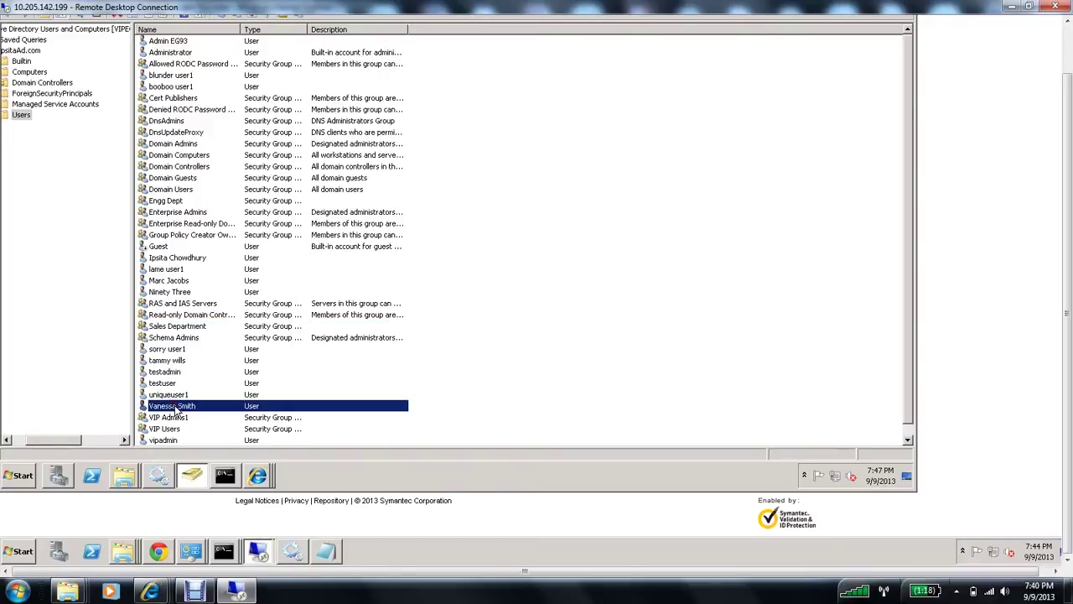
# Step: Launch ADSI Edit maximized and show the CN=Users container under DC=ipsitaAd,DC=com
pyautogui.click(20, 476)
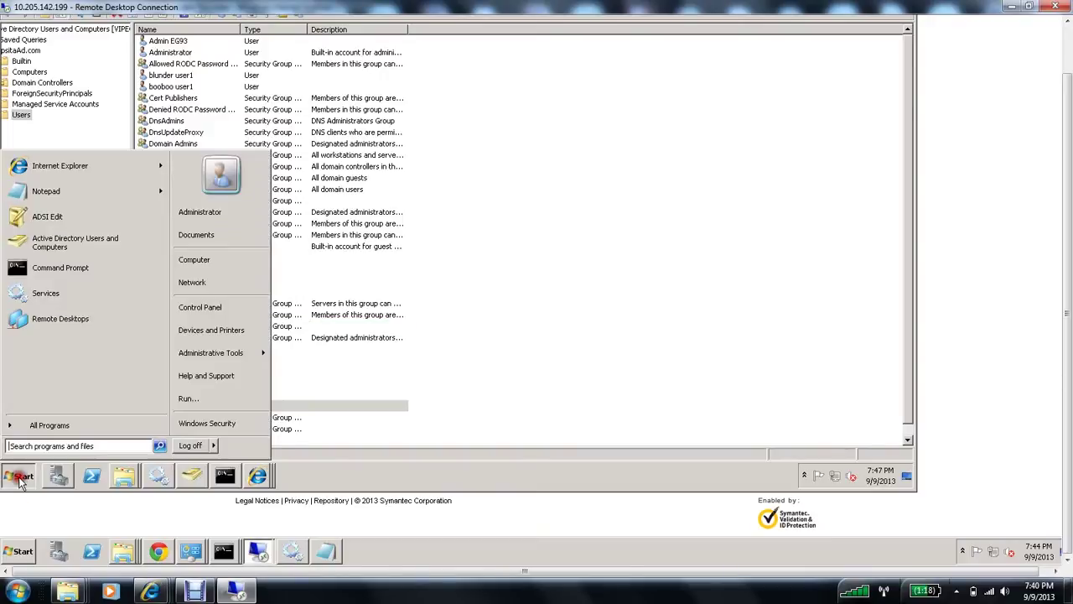
pyautogui.click(49, 221)
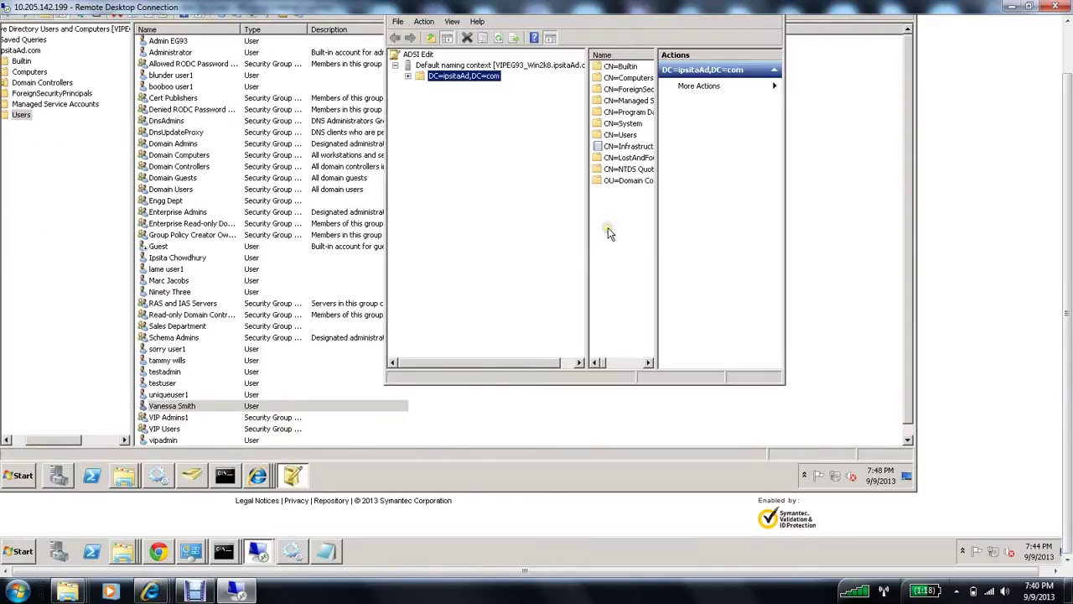
pyautogui.click(1069, 144)
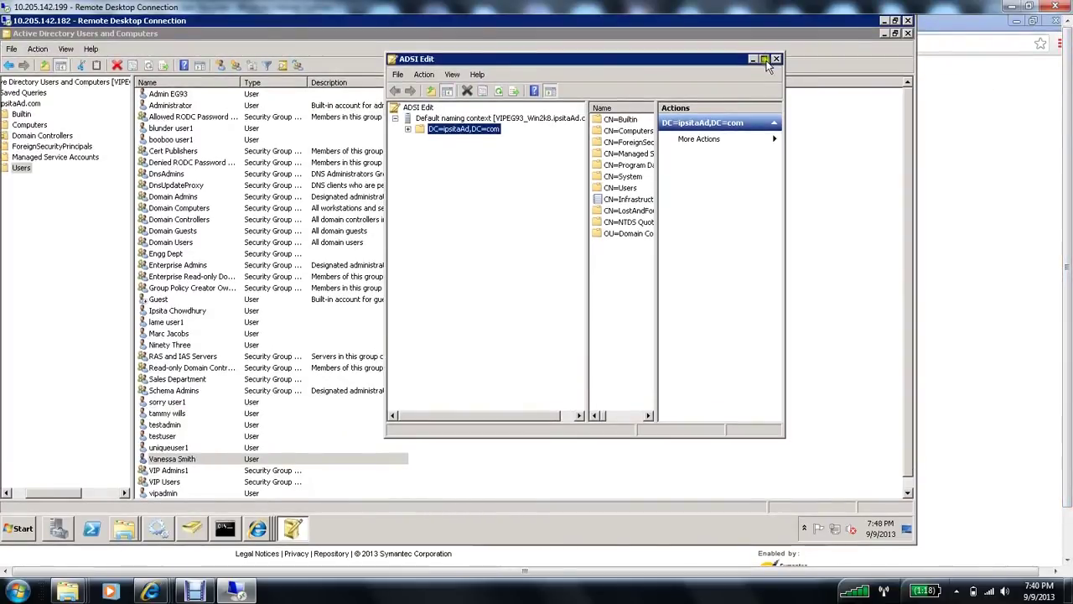
pyautogui.click(764, 59)
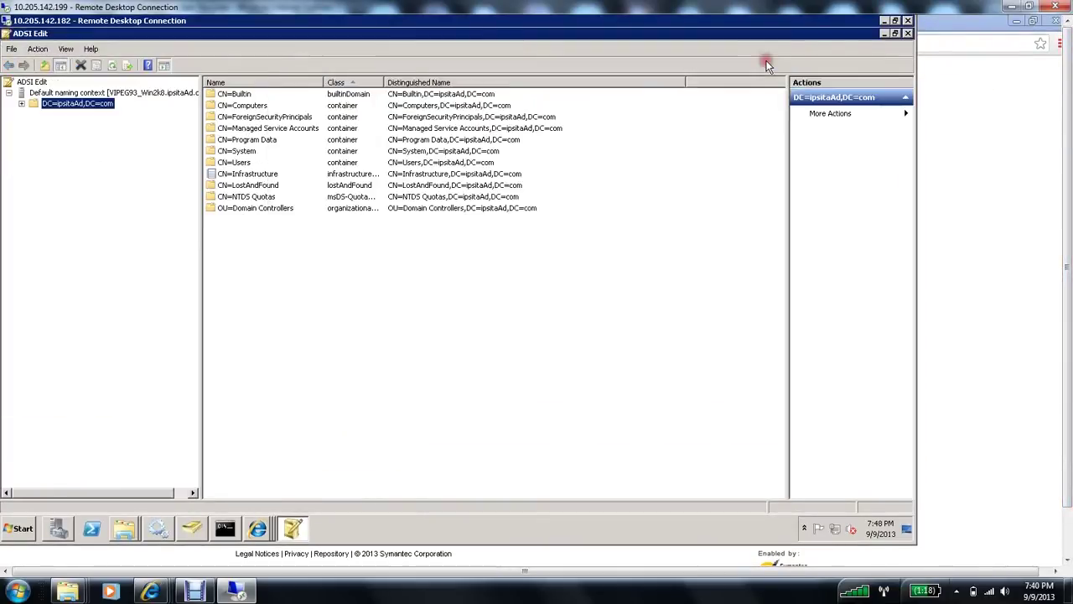
pyautogui.click(112, 65)
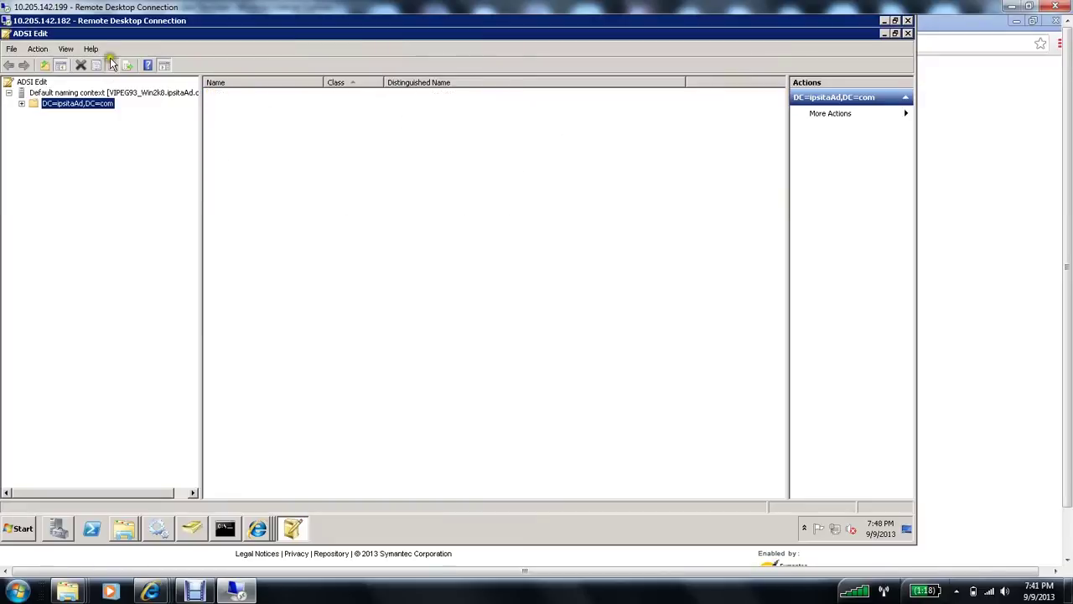
pyautogui.click(21, 104)
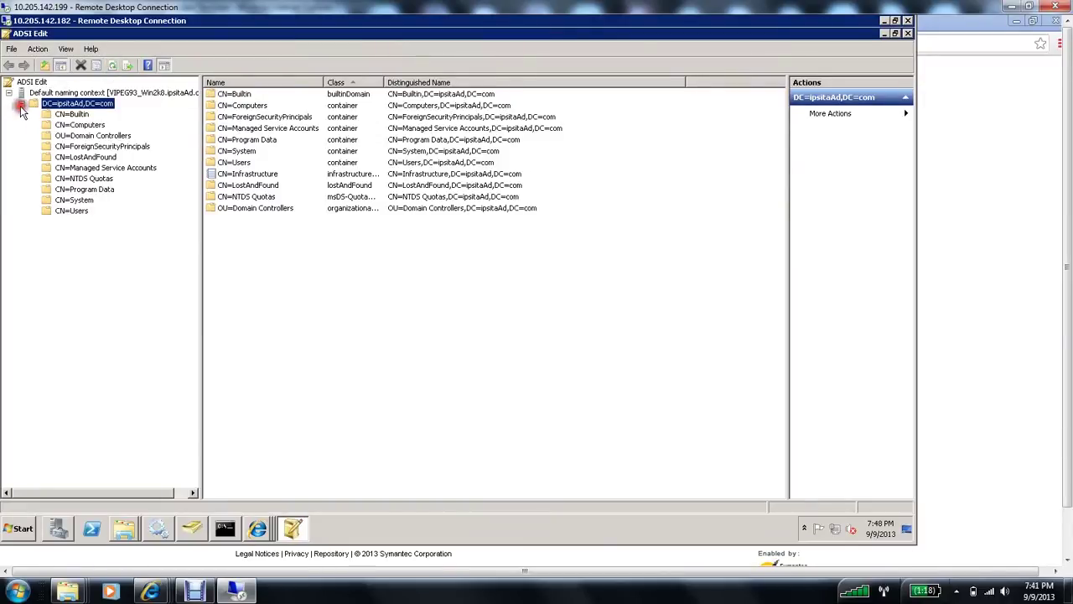
pyautogui.click(72, 211)
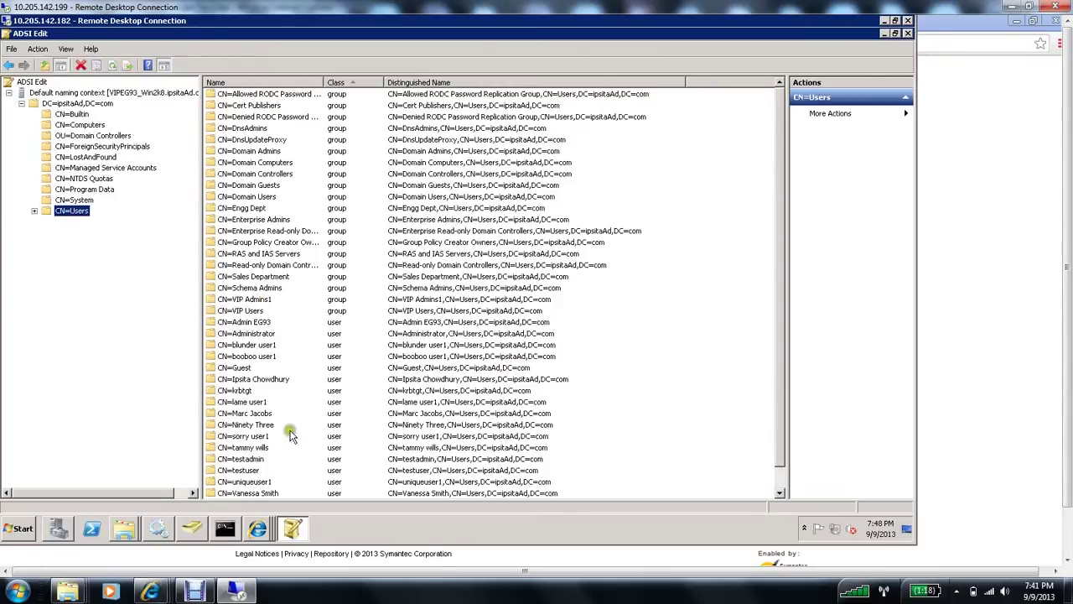
pyautogui.rightClick(256, 494)
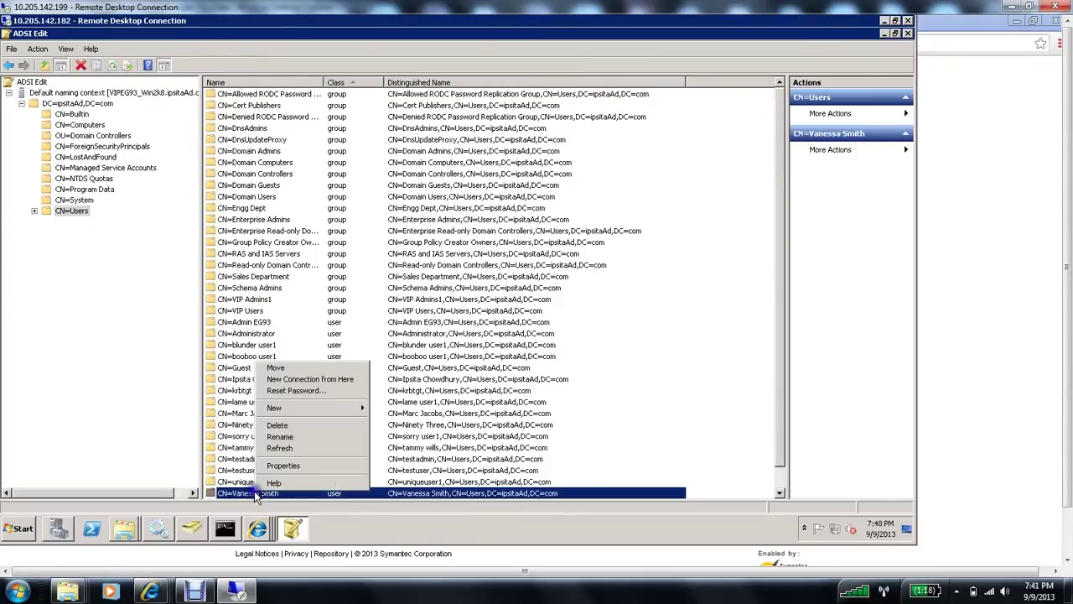
pyautogui.click(284, 466)
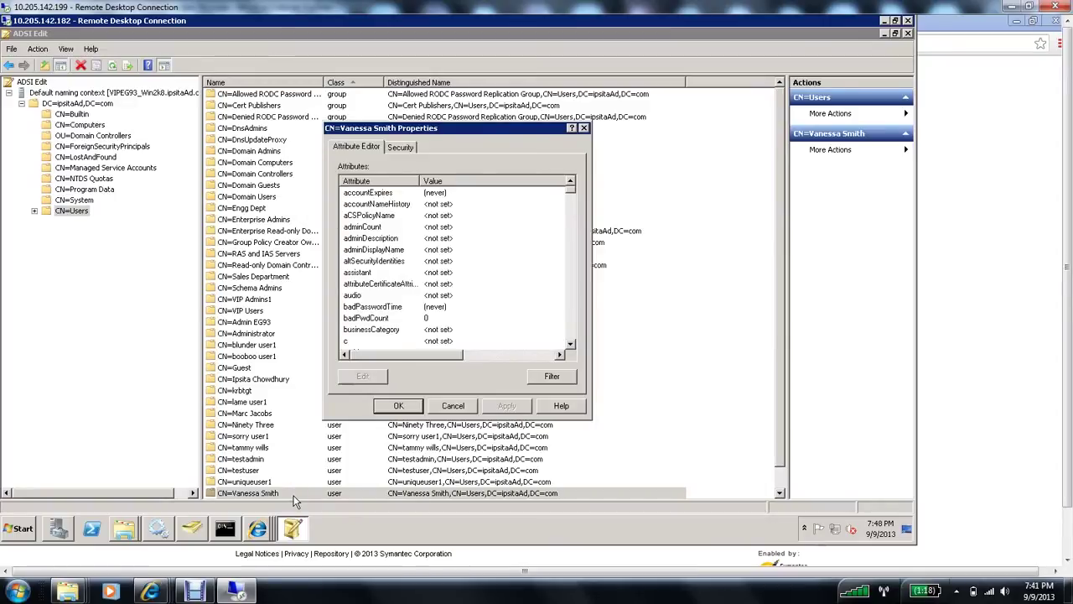
pyautogui.click(390, 238)
pyautogui.press('s')
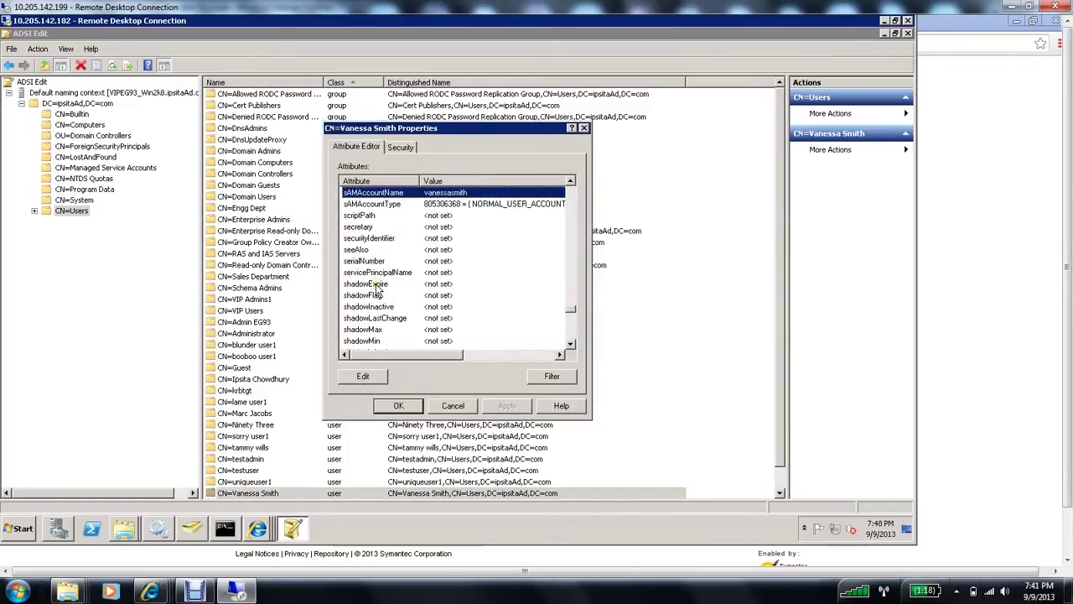
pyautogui.click(359, 381)
pyautogui.hotkey('ctrl', 'c')
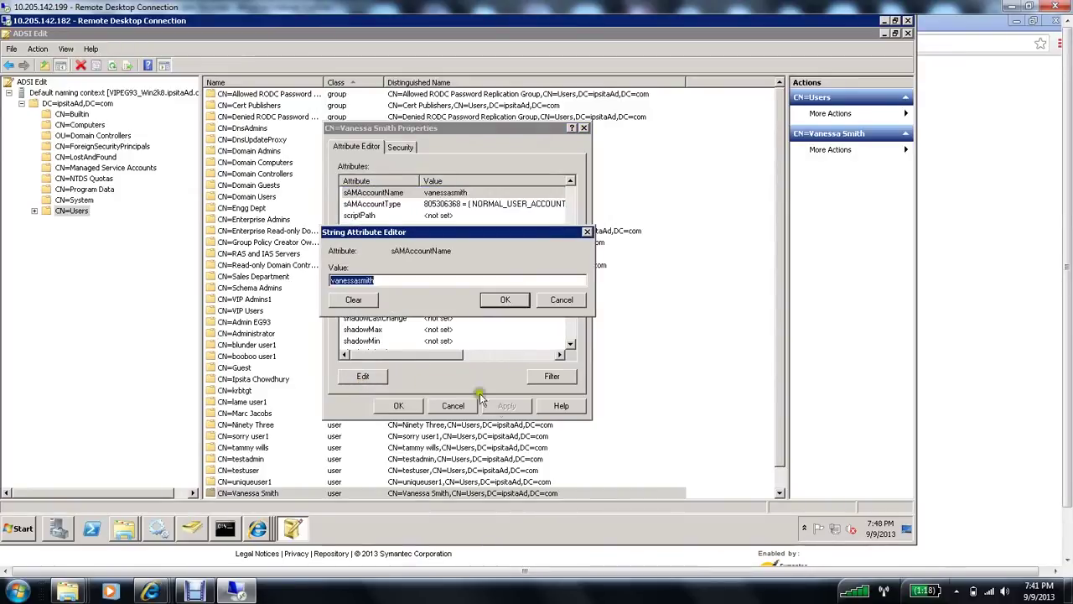
pyautogui.click(514, 302)
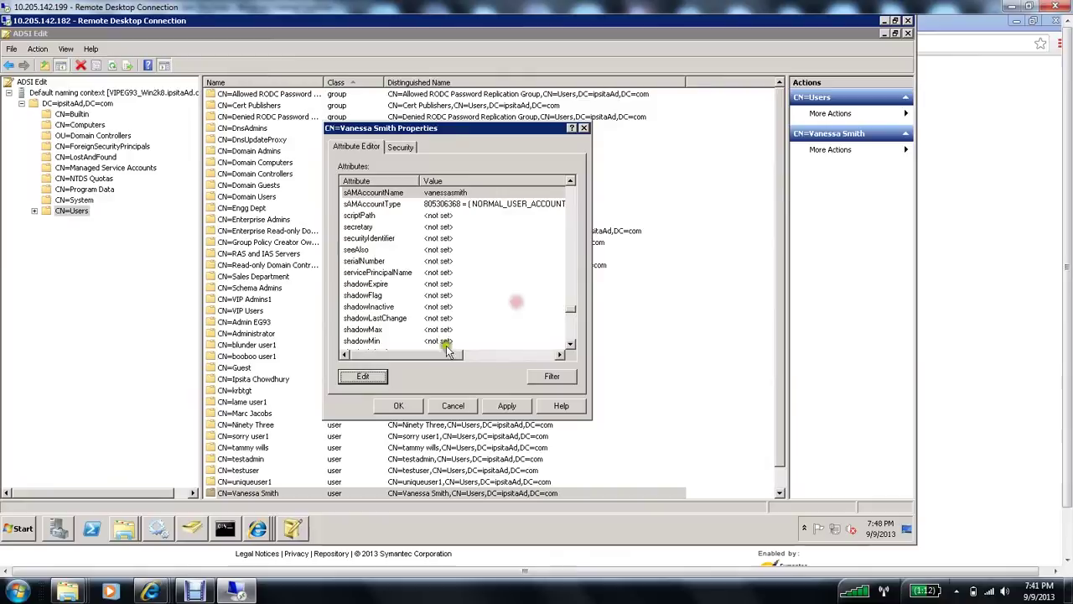
pyautogui.click(414, 407)
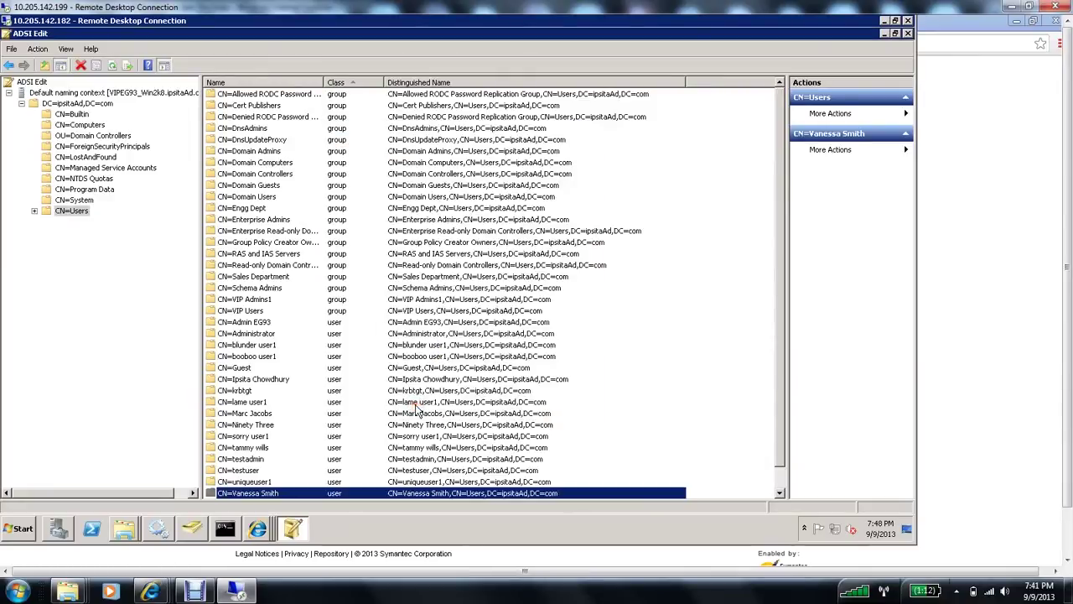
pyautogui.rightClick(277, 495)
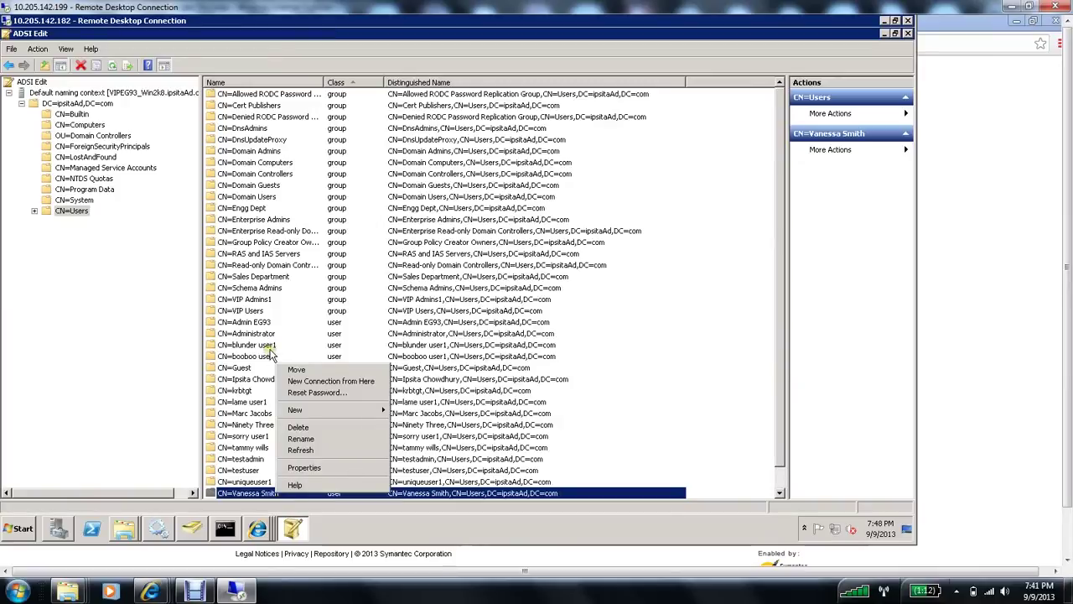
# Step: View the Sales Department group's distinguishedName in its properties, then switch back to the Chrome gateway page
pyautogui.click(256, 278)
pyautogui.rightClick(256, 278)
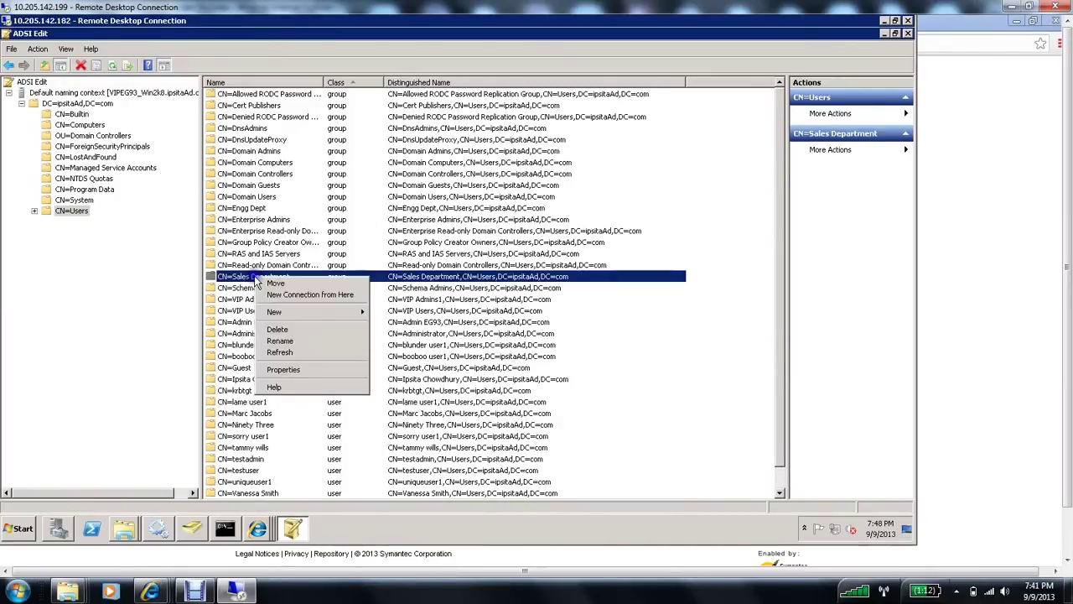
pyautogui.click(282, 371)
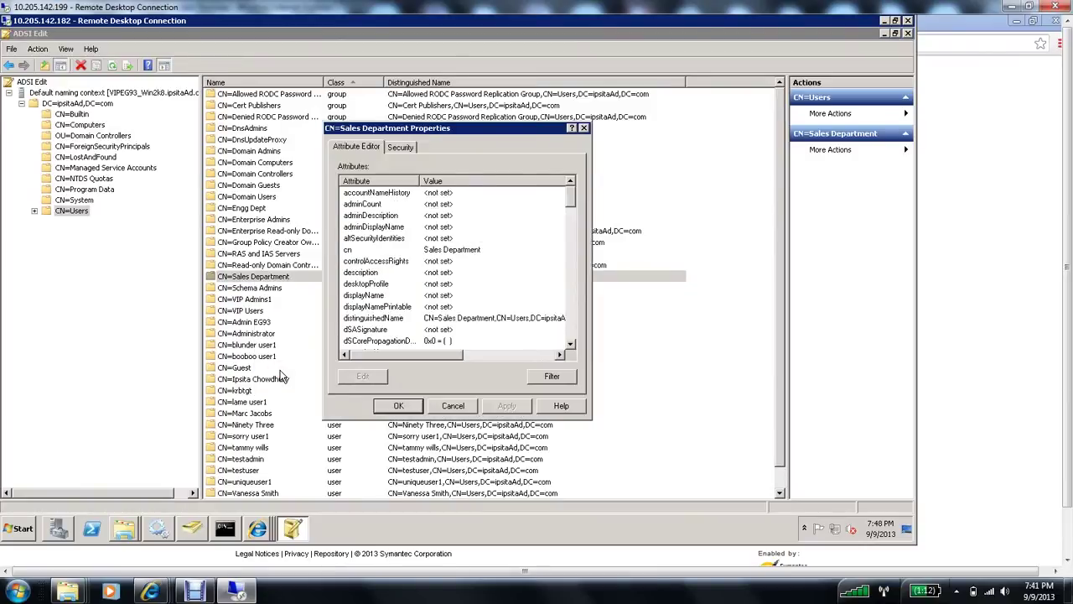
pyautogui.click(369, 319)
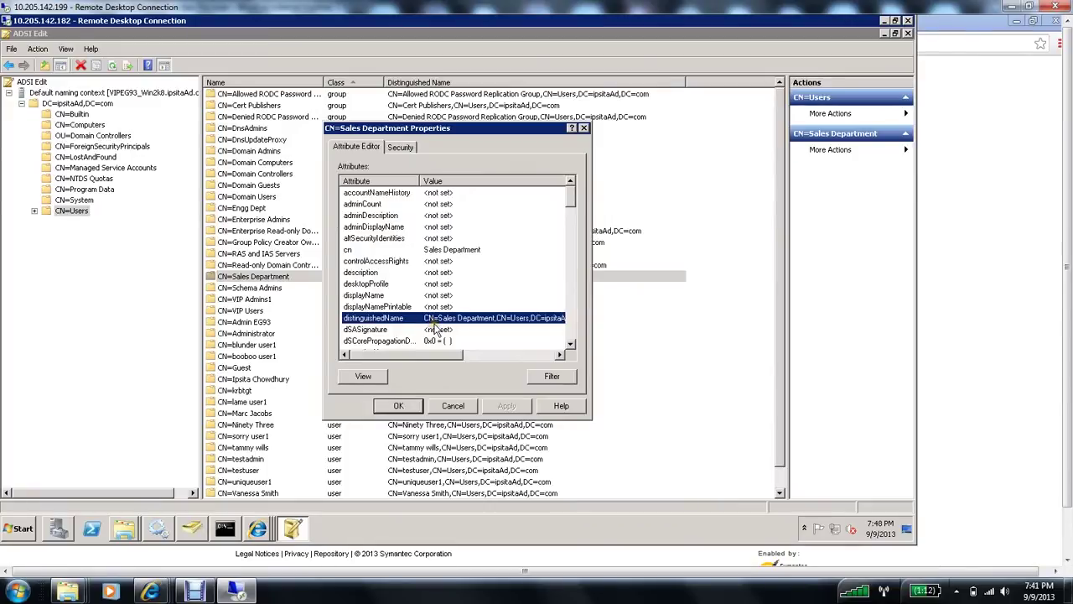
pyautogui.click(383, 380)
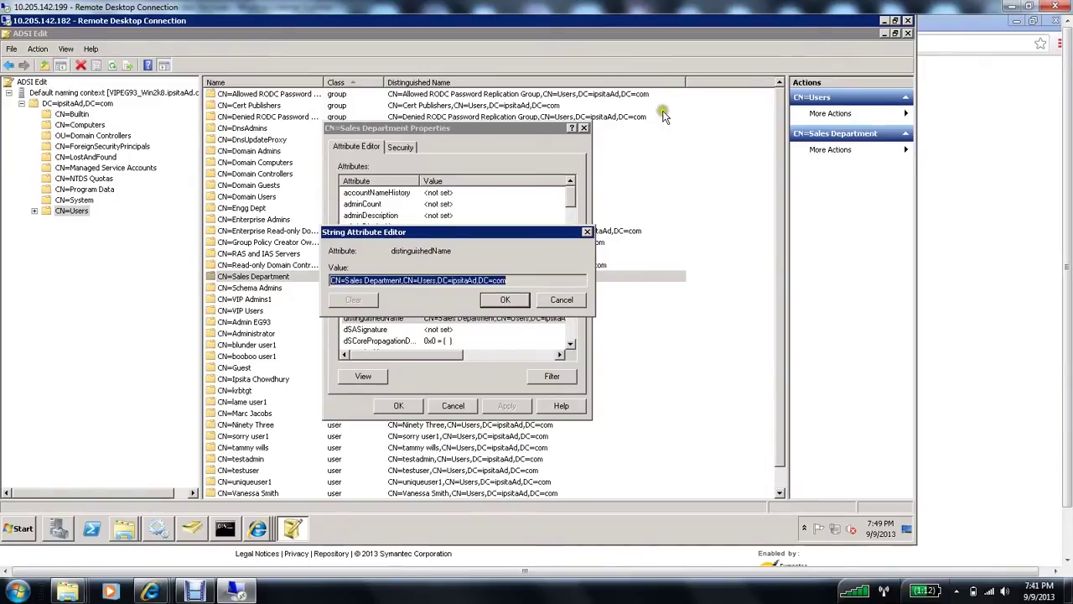
pyautogui.click(965, 99)
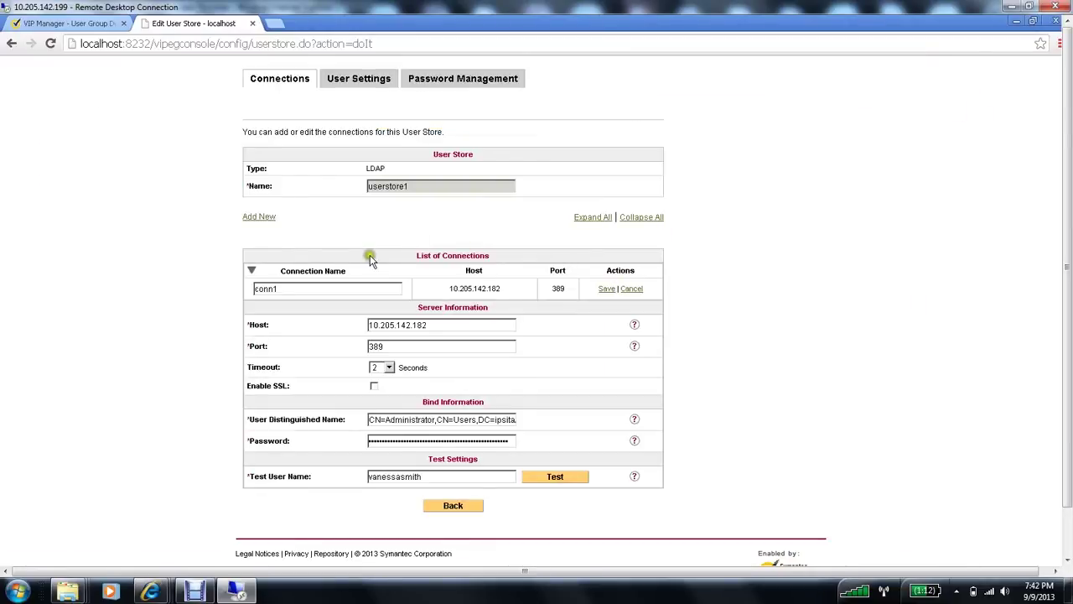
# Step: Correct the Sales mapping's Group DN to CN=Sales Department,CN=Users,DC=ipsitaAd,DC=com and save
pyautogui.click(359, 84)
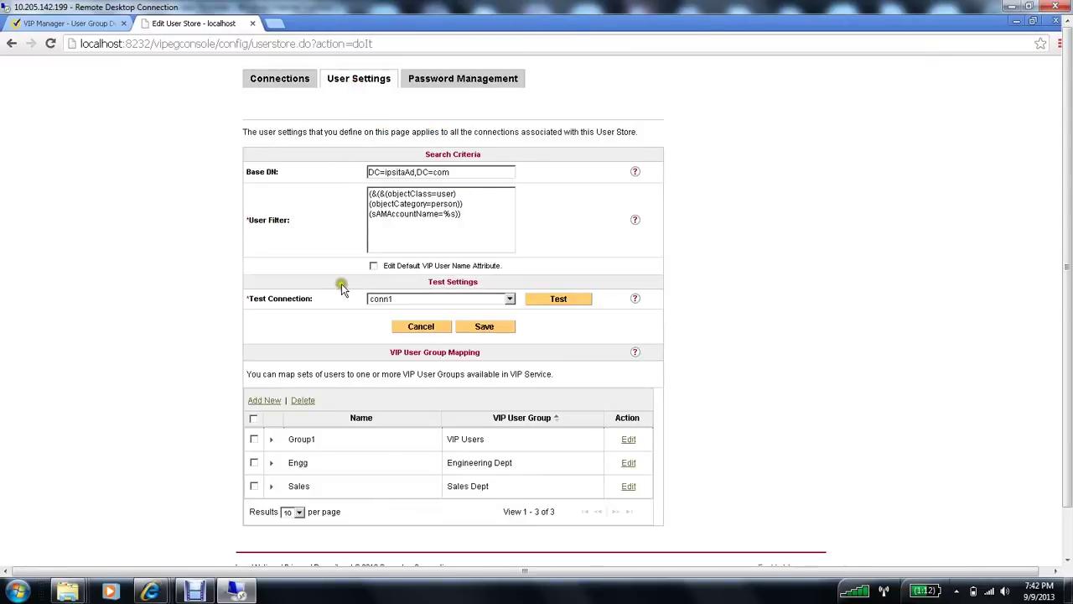
pyautogui.click(628, 488)
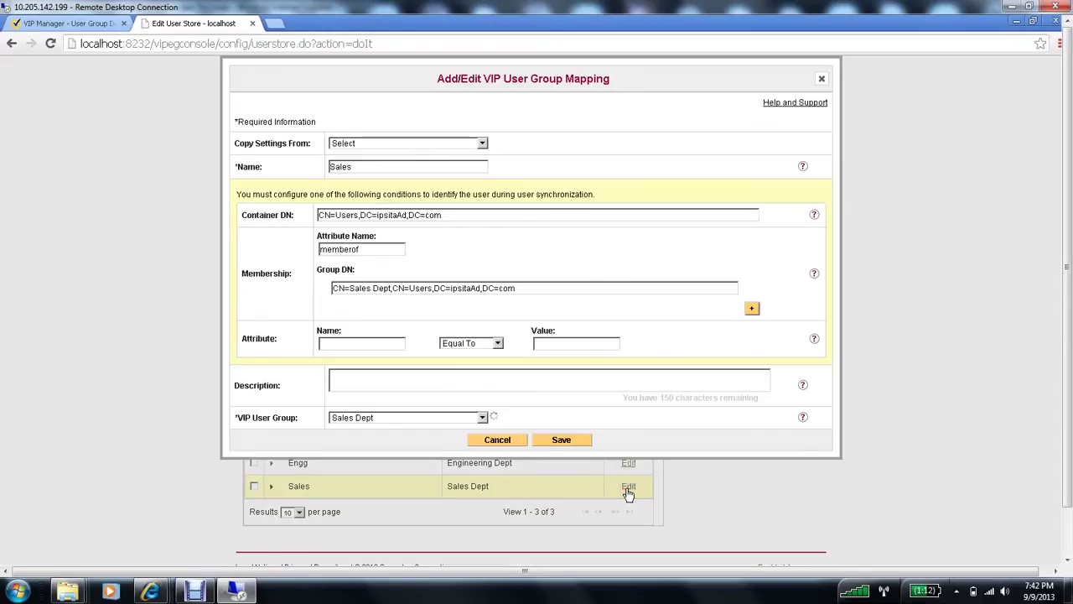
pyautogui.click(391, 288)
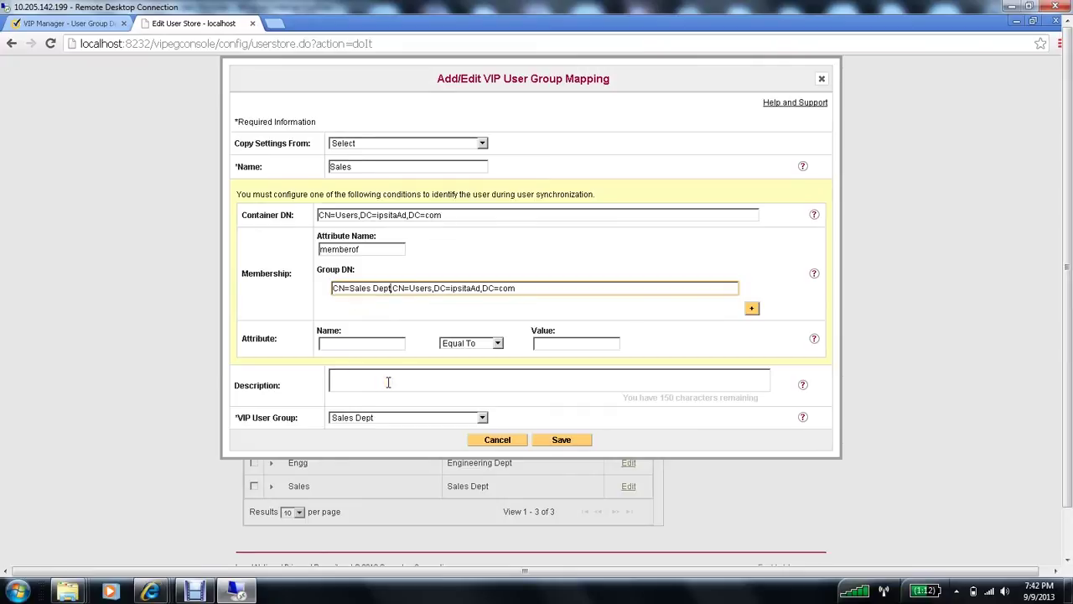
pyautogui.press('BackSpace')
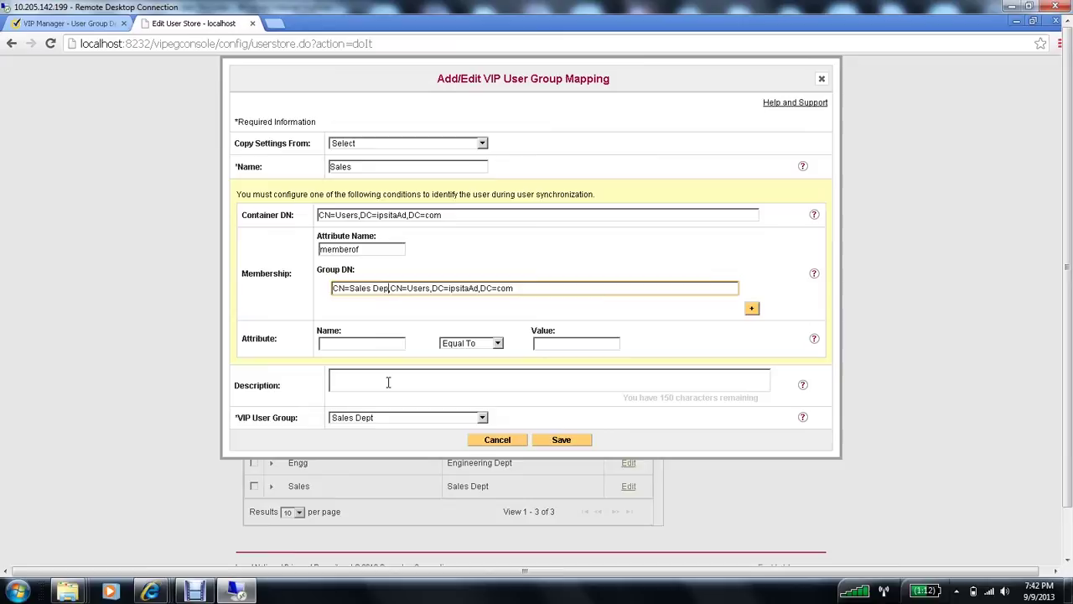
pyautogui.press('Left')
pyautogui.hotkey('ctrl', 'a')
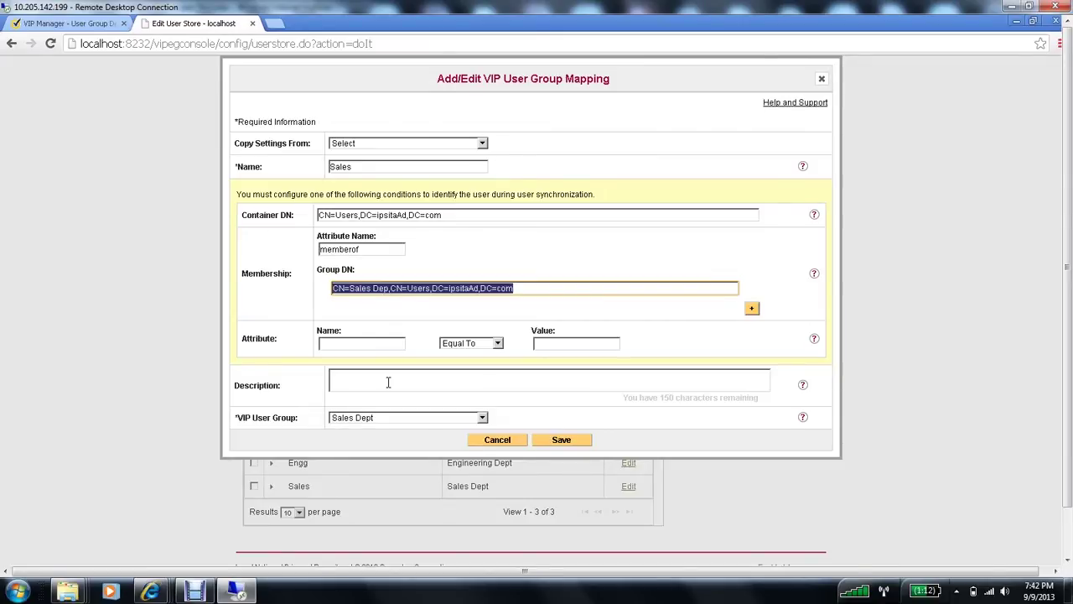
pyautogui.hotkey('ctrl', 'v')
pyautogui.hotkey('ctrl', 'z')
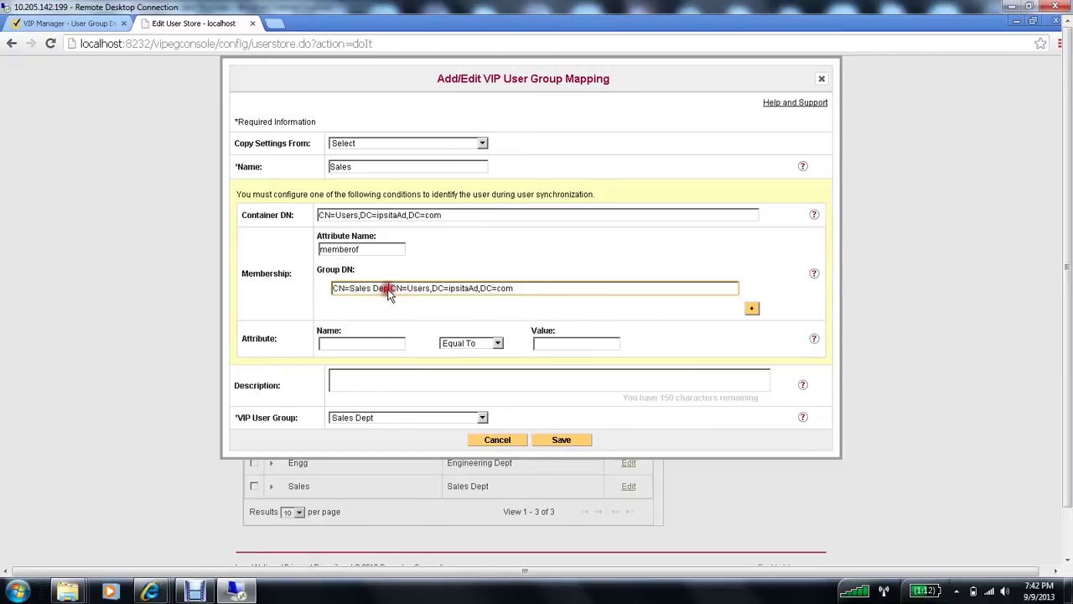
pyautogui.write('artment')
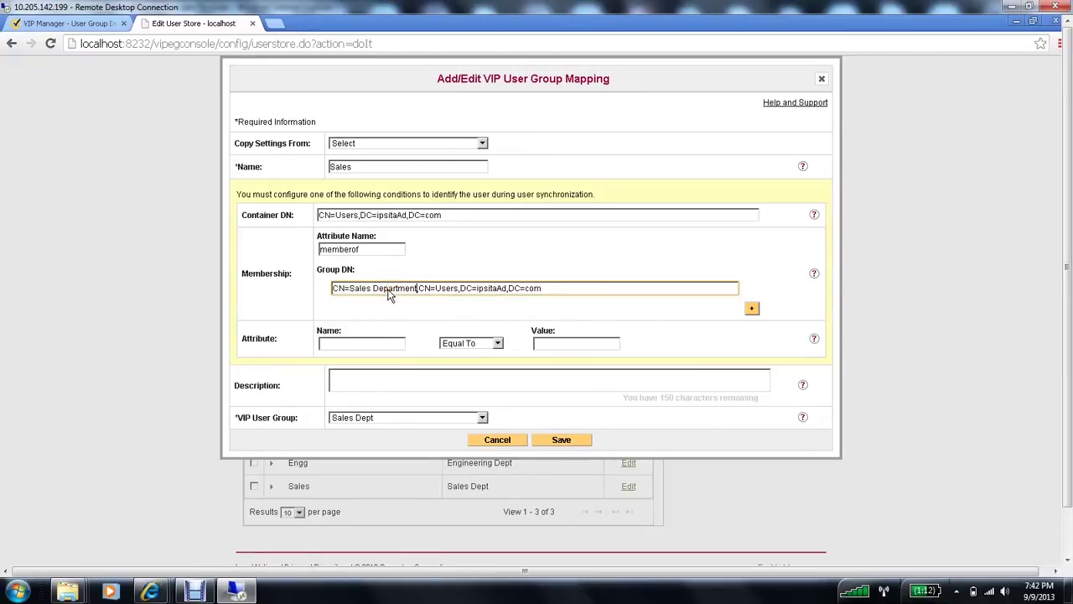
pyautogui.click(556, 440)
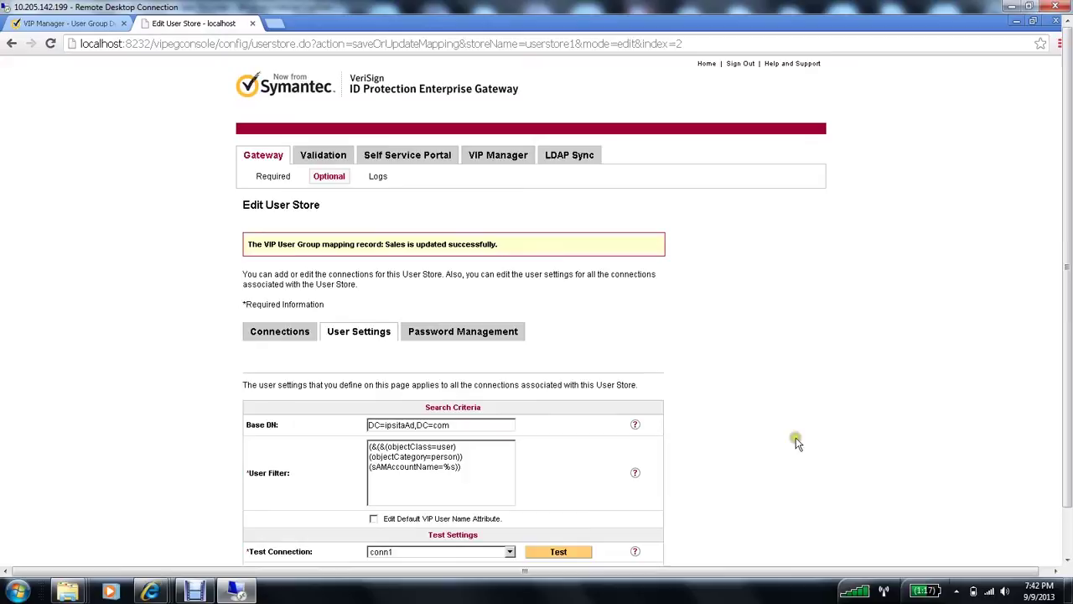
# Step: Run the conn1 user settings test and confirm the test user belongs to Sales Dept
pyautogui.scroll(-3, 797, 442)
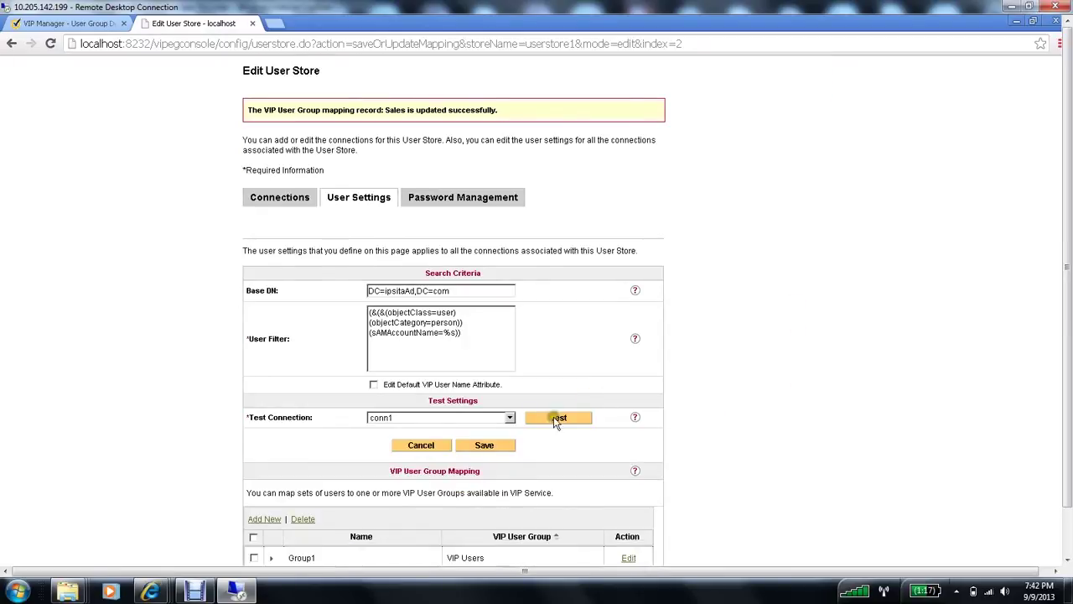
pyautogui.click(556, 419)
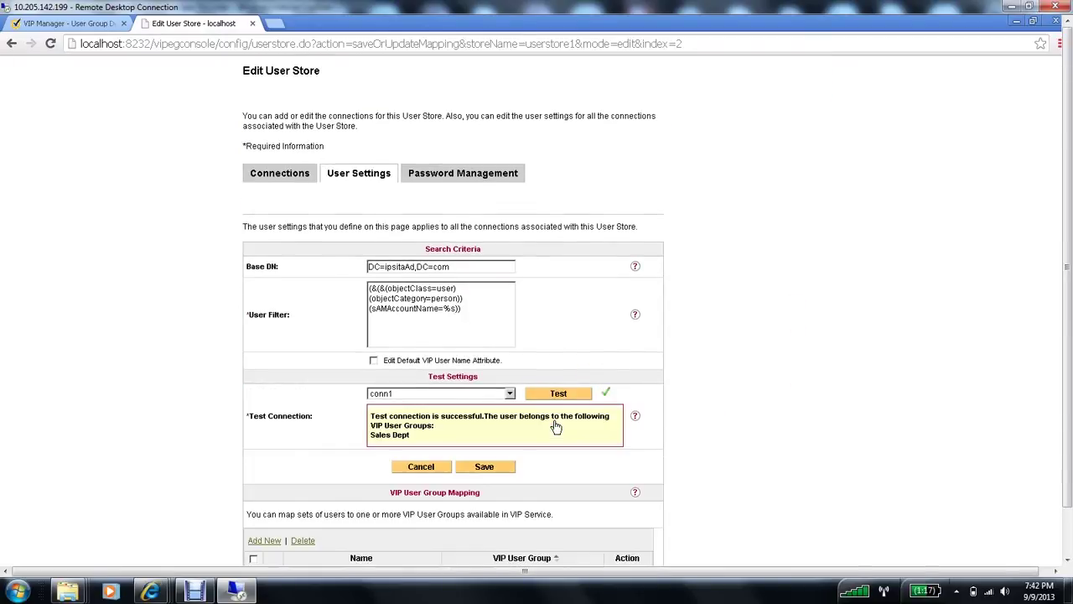
pyautogui.click(394, 425)
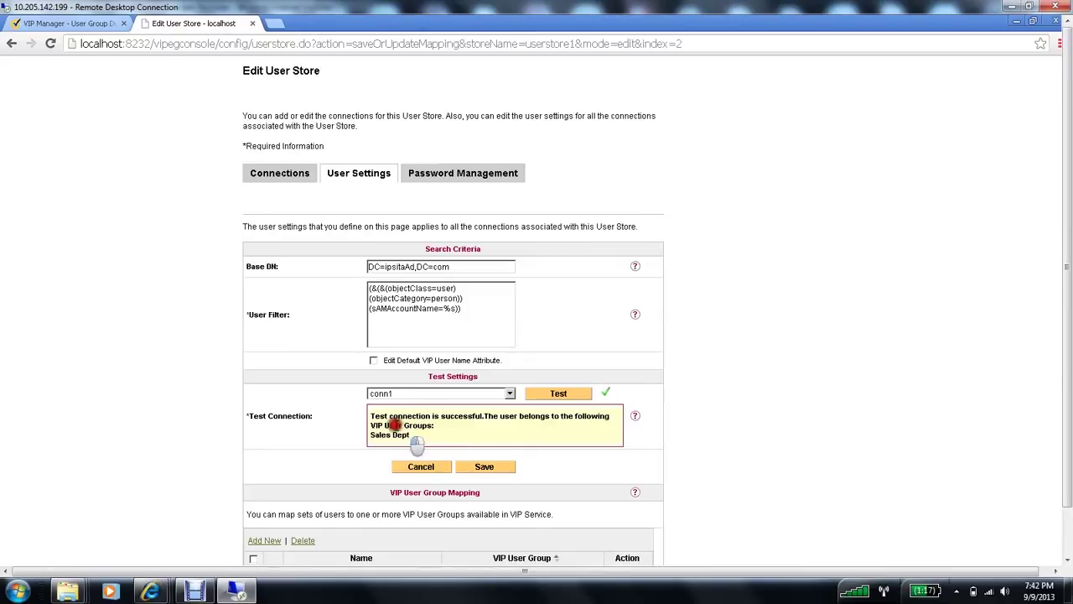
pyautogui.hotkey('ctrl', 'a')
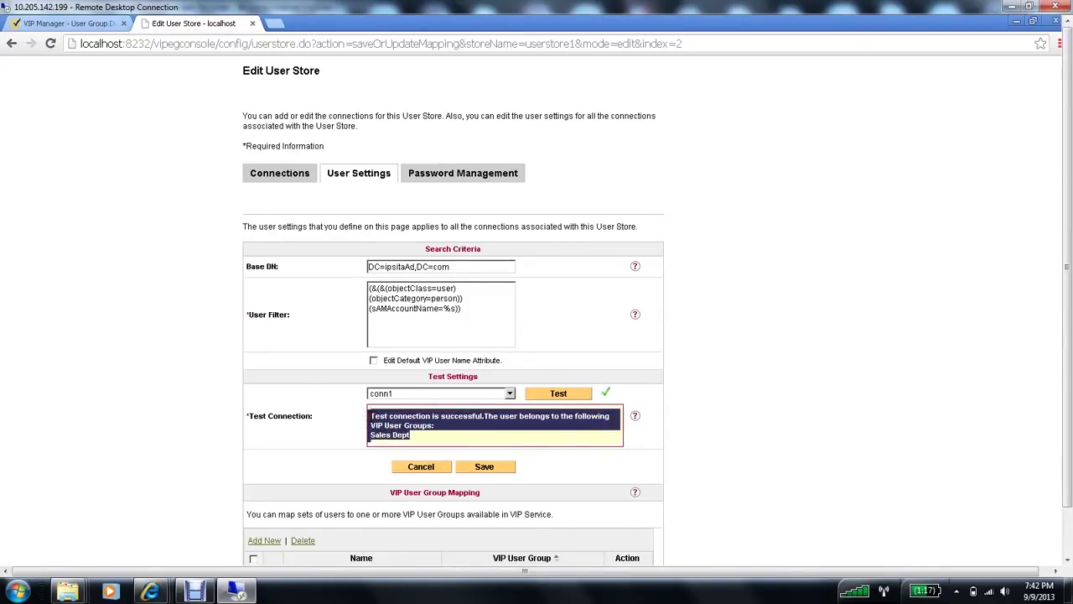
pyautogui.click(452, 422)
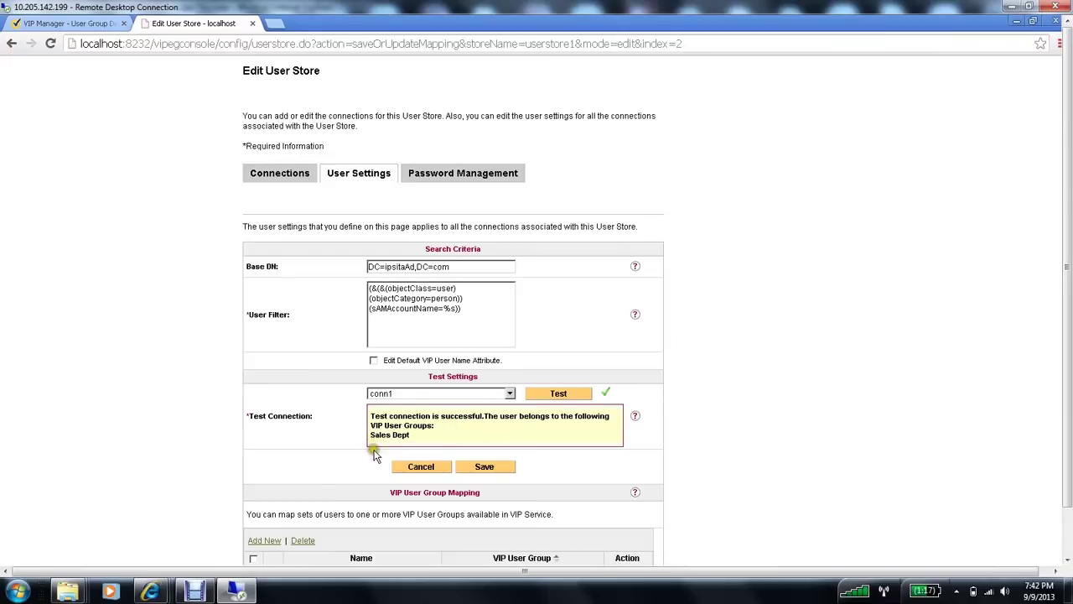
# Step: Edit conn1, pass its connection test with the test user, and save the connection
pyautogui.click(283, 171)
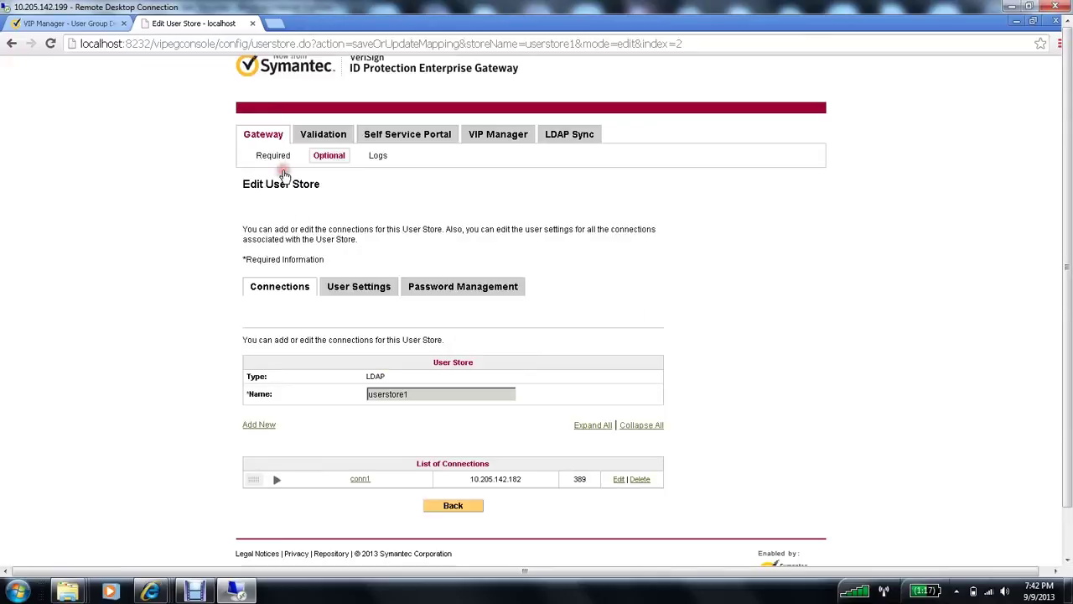
pyautogui.click(622, 480)
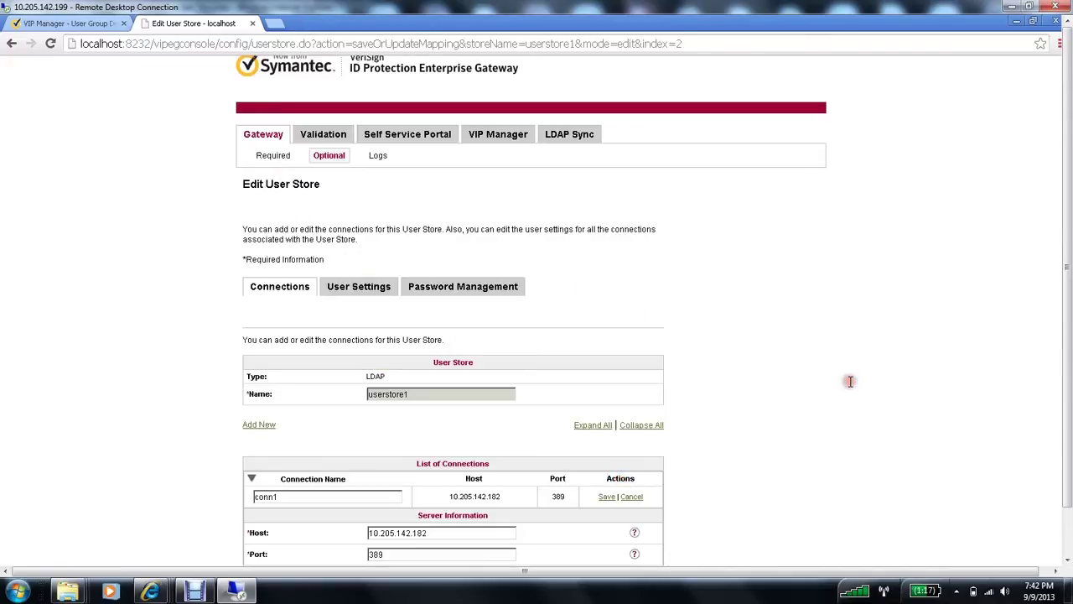
pyautogui.scroll(-3, 849, 382)
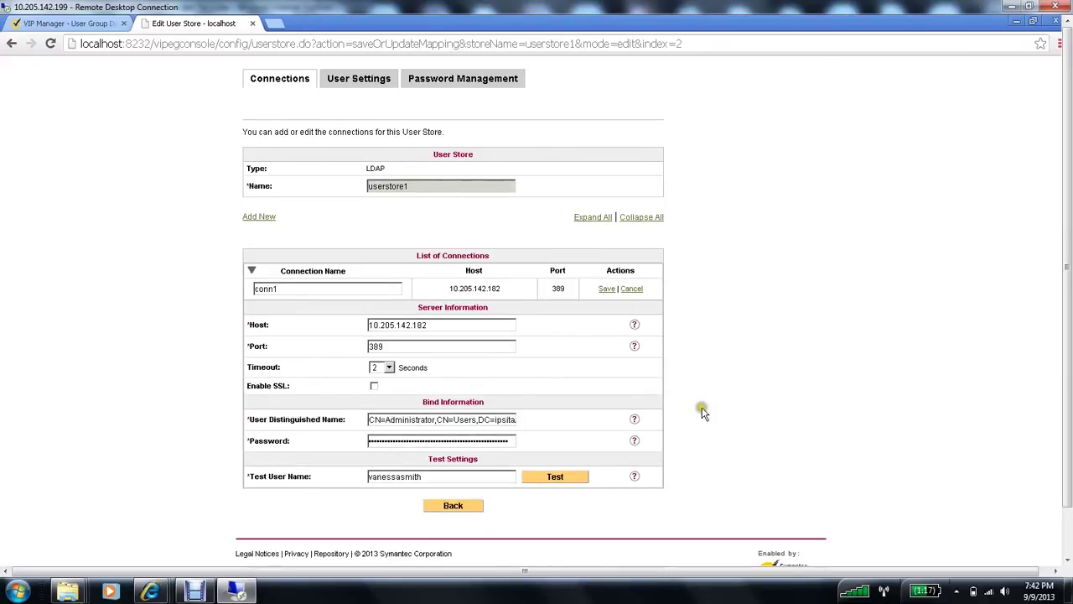
pyautogui.click(553, 480)
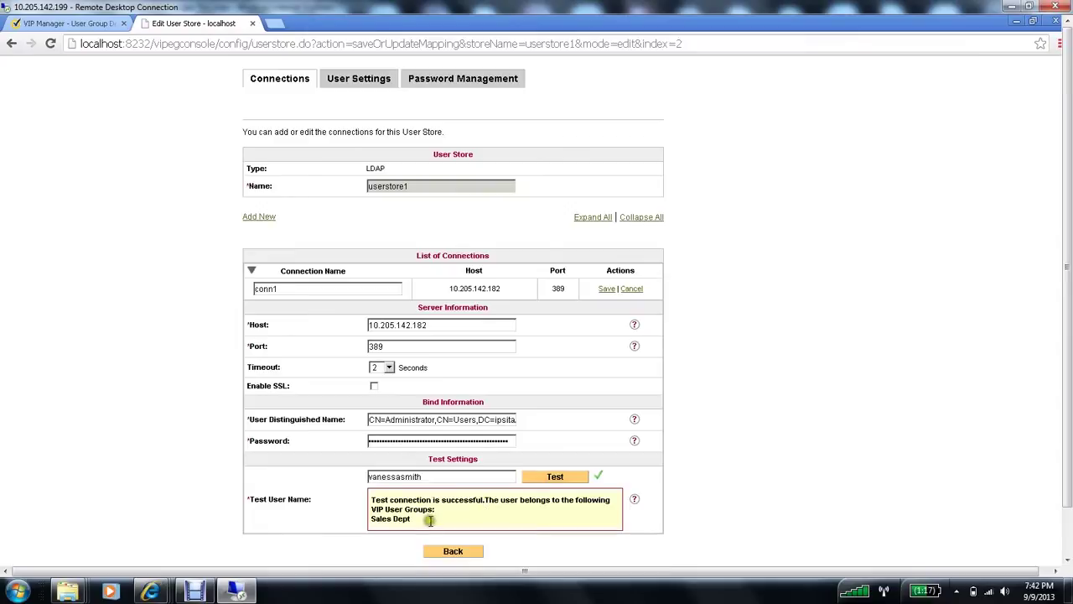
pyautogui.moveTo(415, 523); pyautogui.dragTo(368, 501)
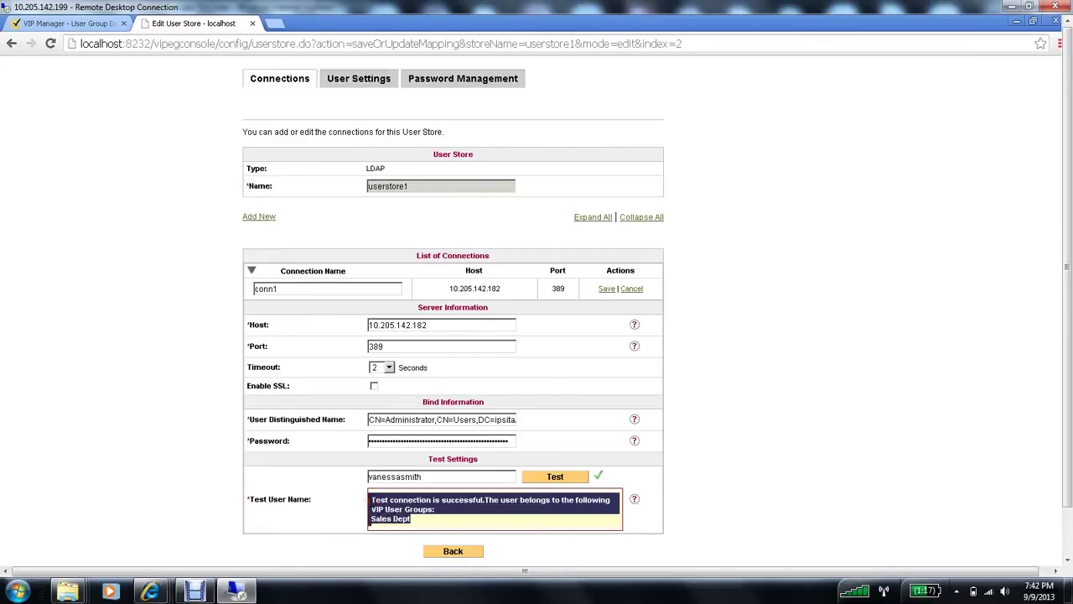
pyautogui.click(792, 442)
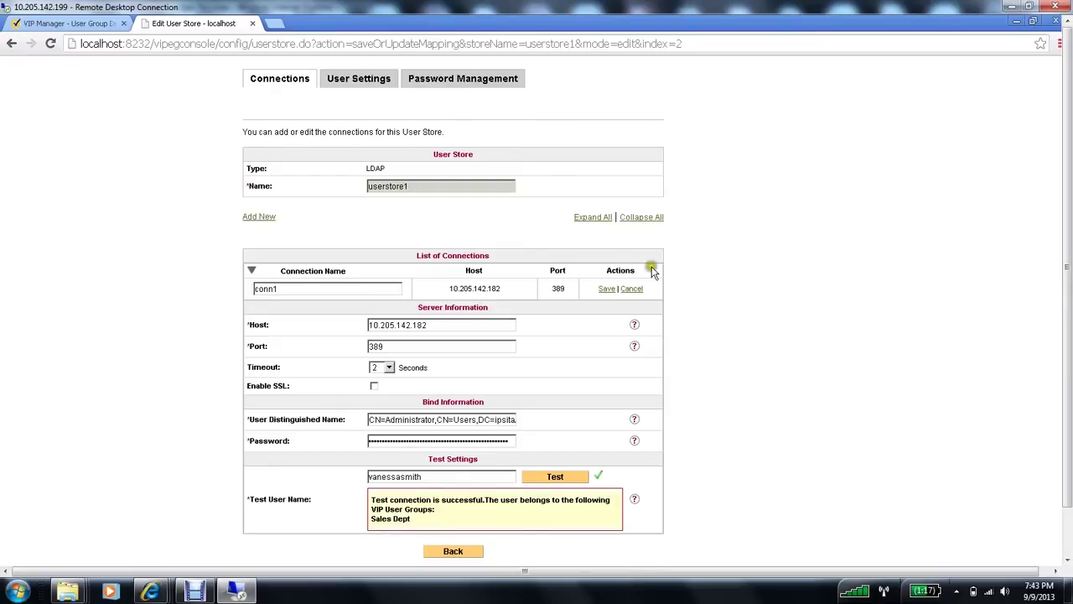
pyautogui.click(607, 289)
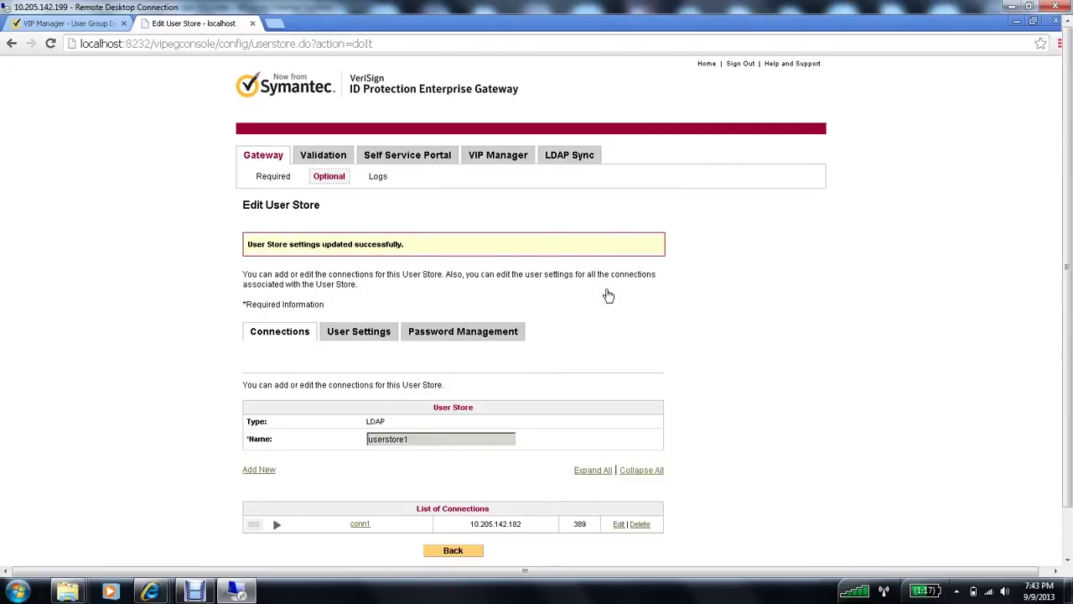
# Step: On the LDAP Sync page, trigger Run Once and let the sync finish back to Stopped
pyautogui.click(570, 158)
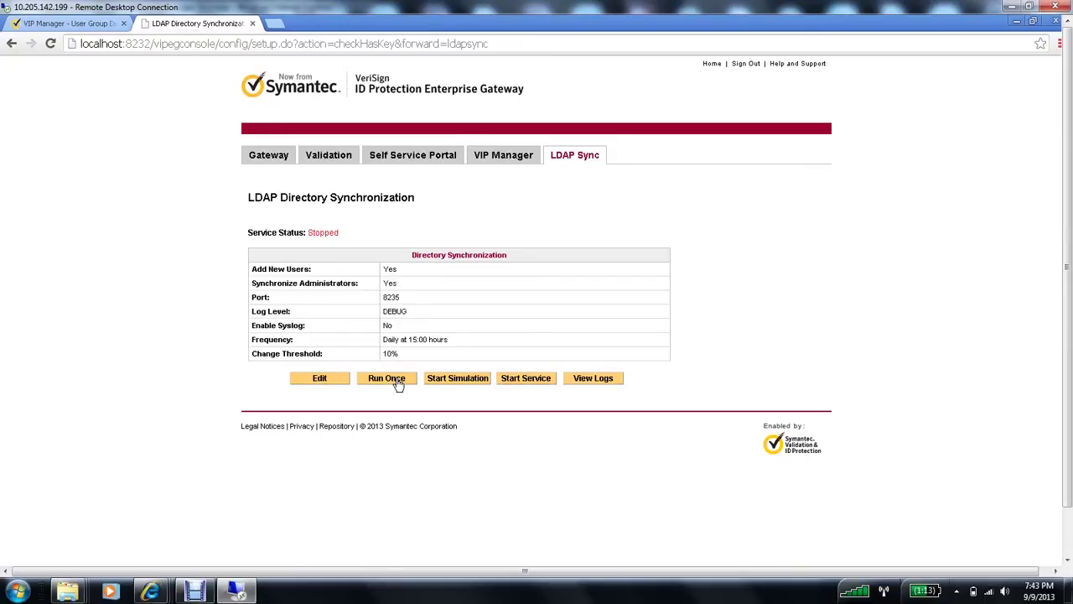
pyautogui.click(398, 383)
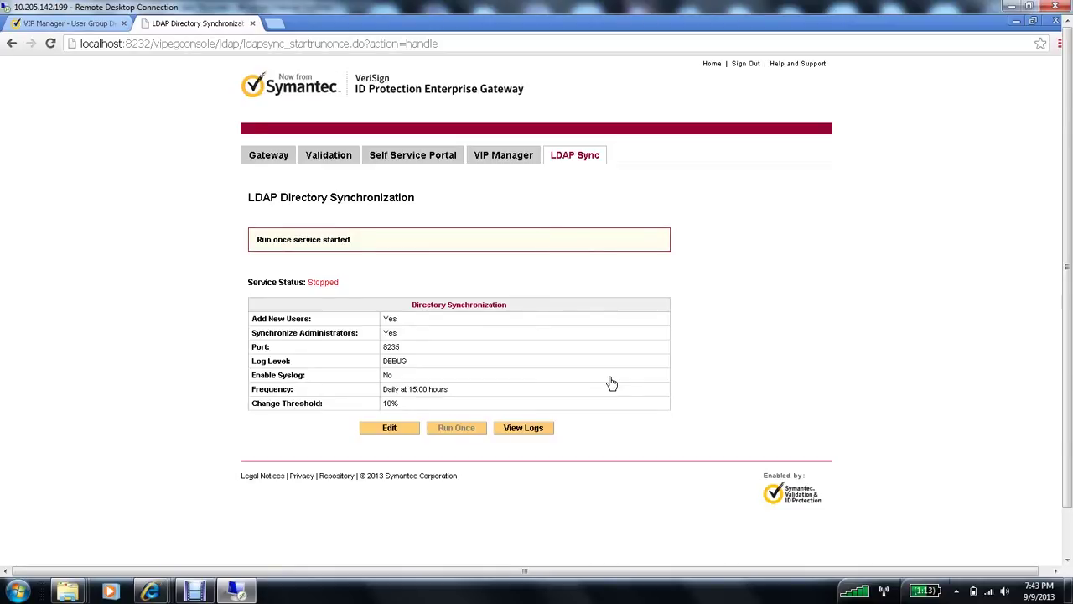
pyautogui.click(390, 319)
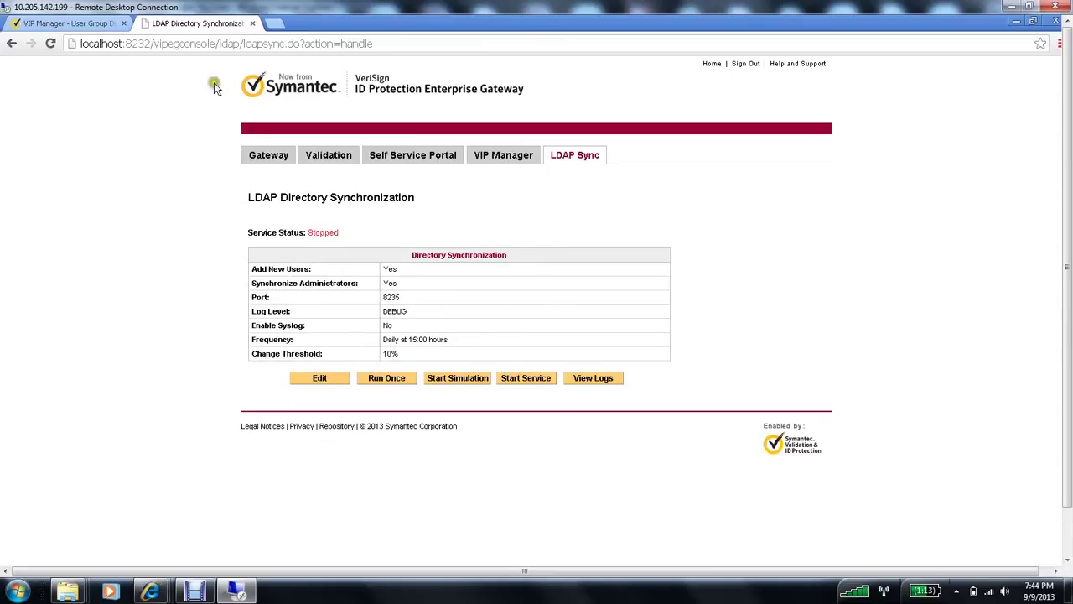
# Step: Return to the VIP Manager user groups list and check Sales Dept's member count
pyautogui.click(67, 23)
pyautogui.click(246, 295)
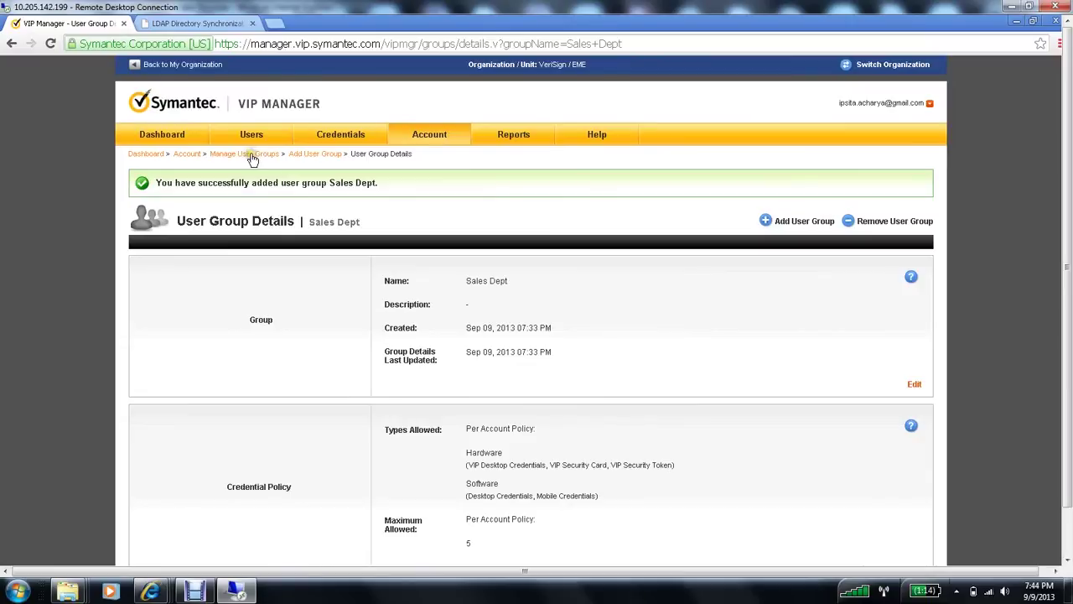
pyautogui.click(252, 158)
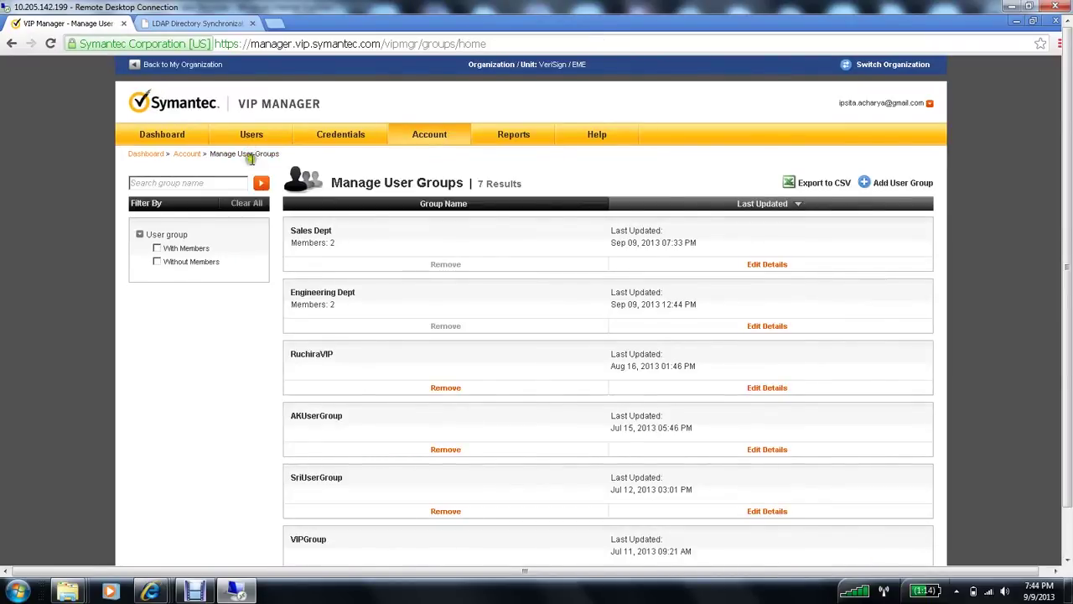
pyautogui.moveTo(340, 242); pyautogui.dragTo(289, 232)
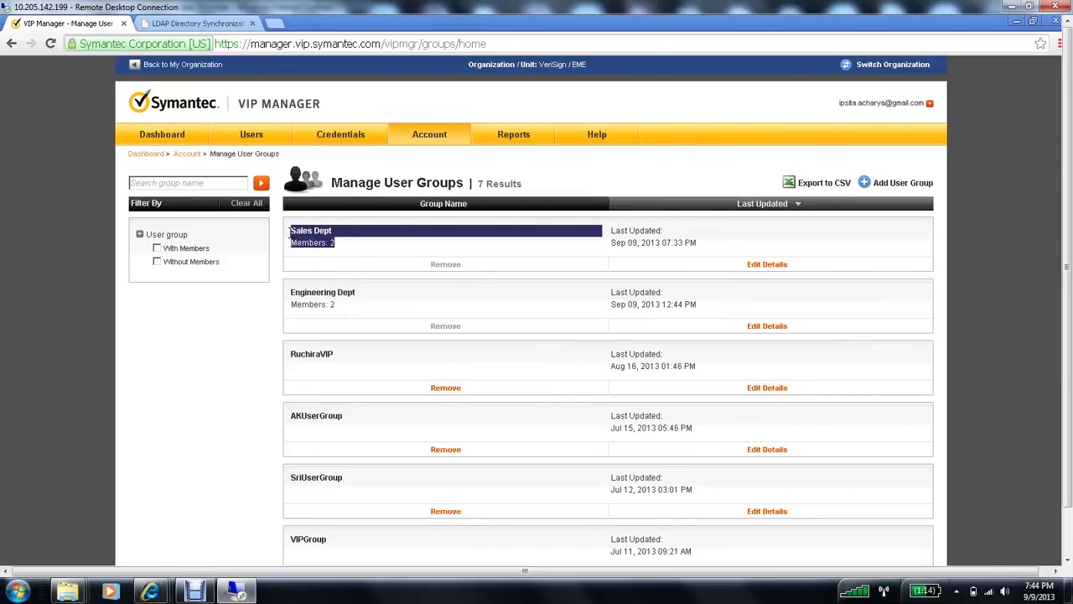
pyautogui.click(341, 247)
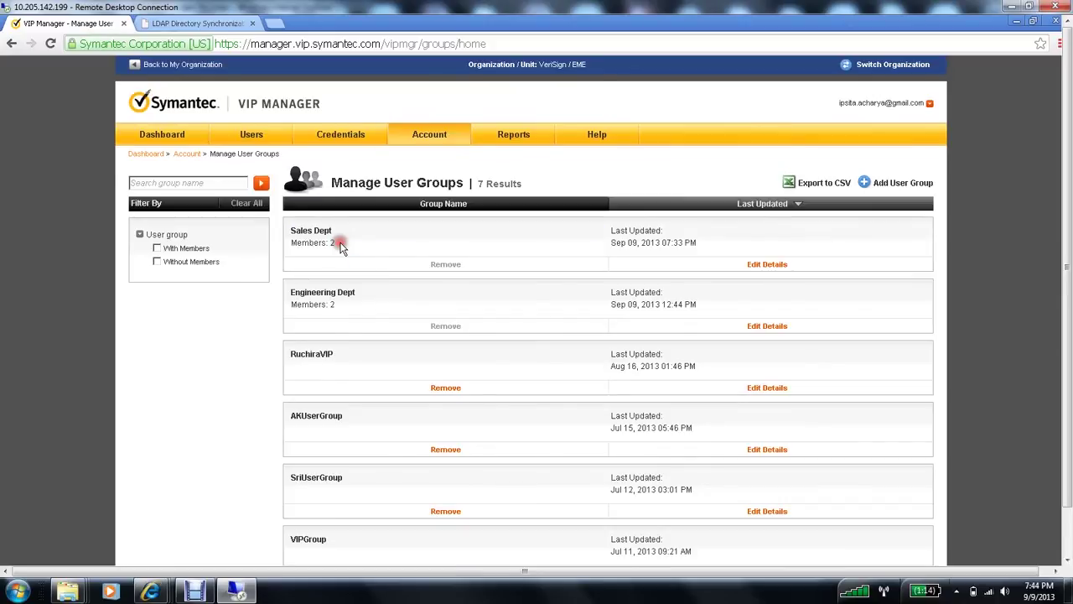
# Step: Filter the user groups list to show only groups with members
pyautogui.click(157, 250)
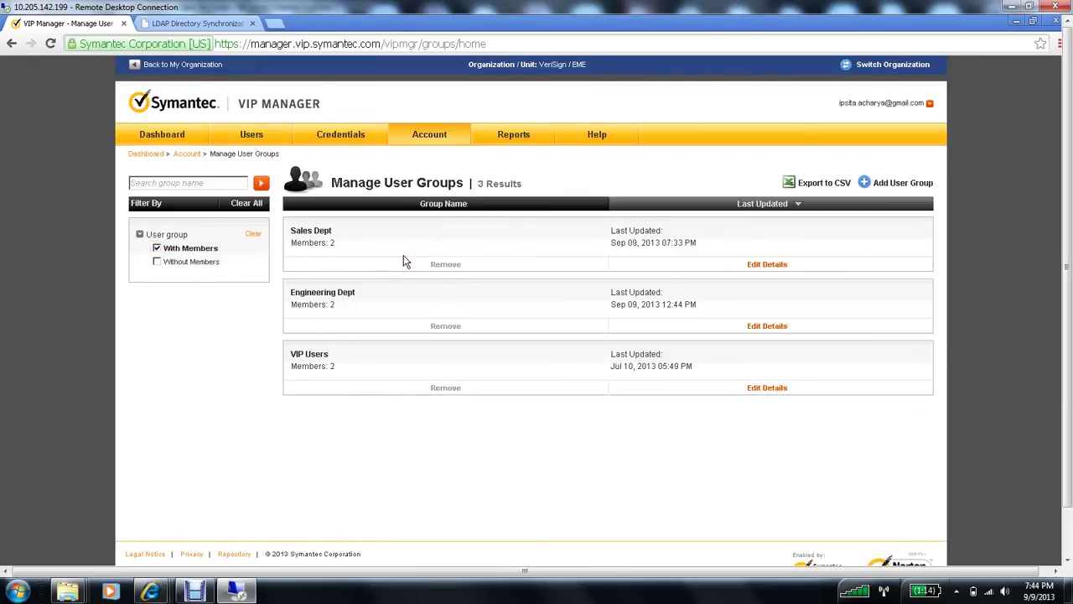
pyautogui.click(157, 262)
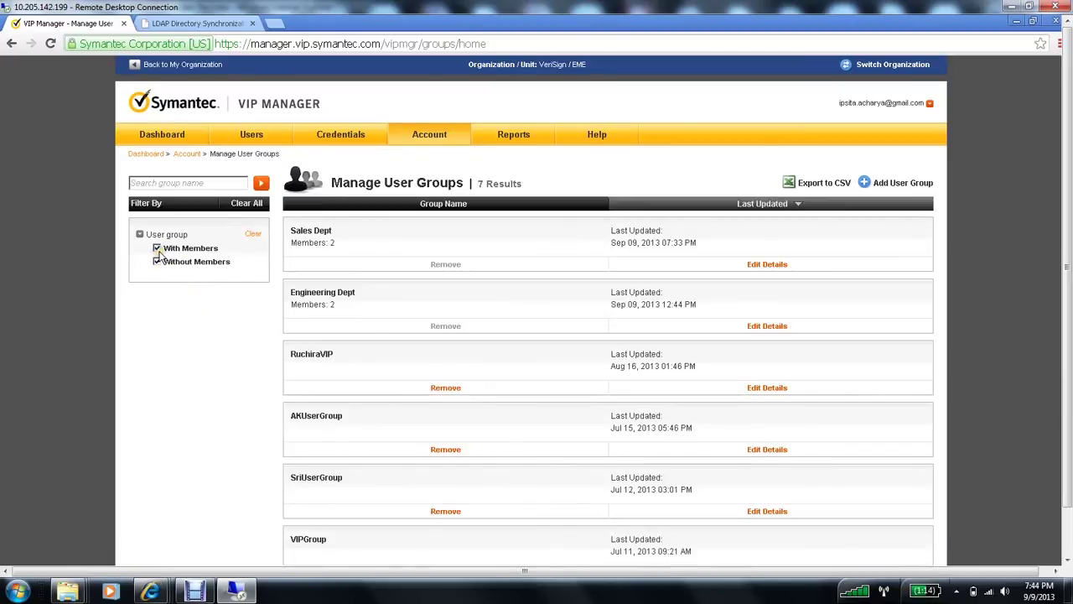
pyautogui.click(157, 249)
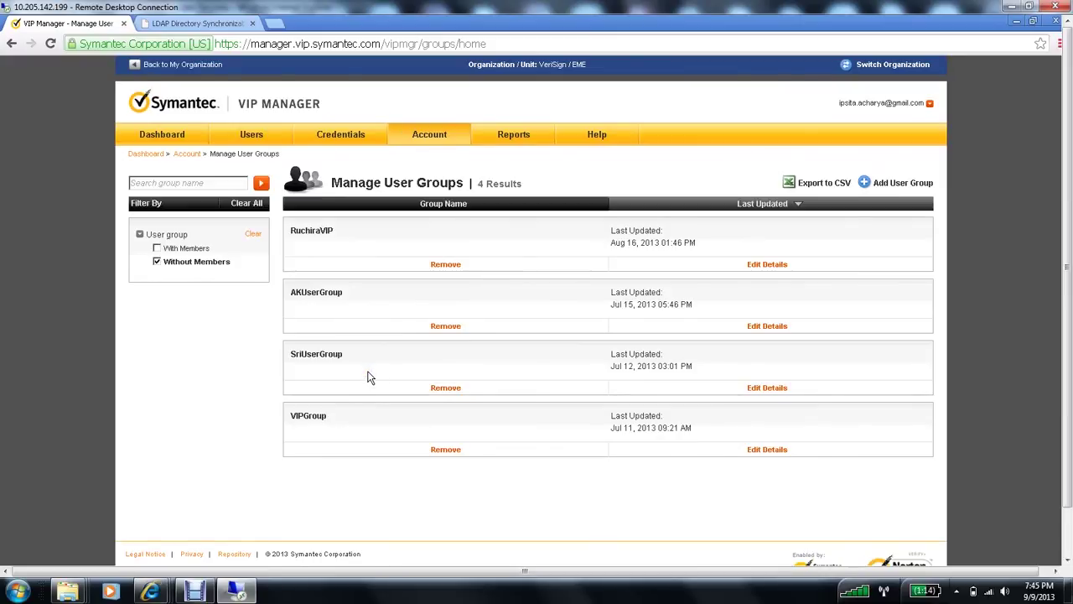
pyautogui.click(158, 249)
pyautogui.click(156, 262)
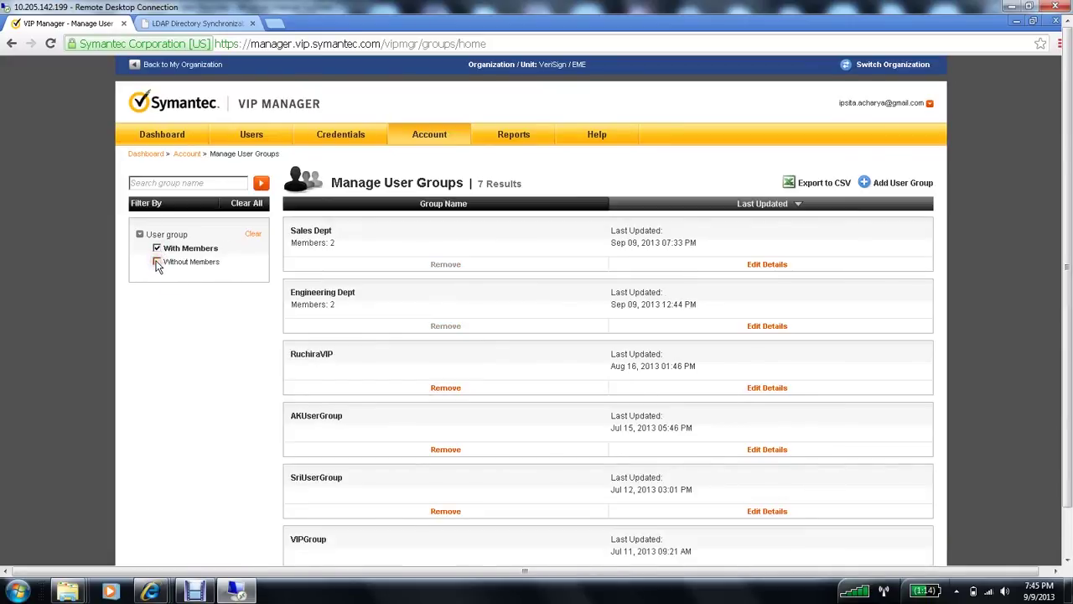